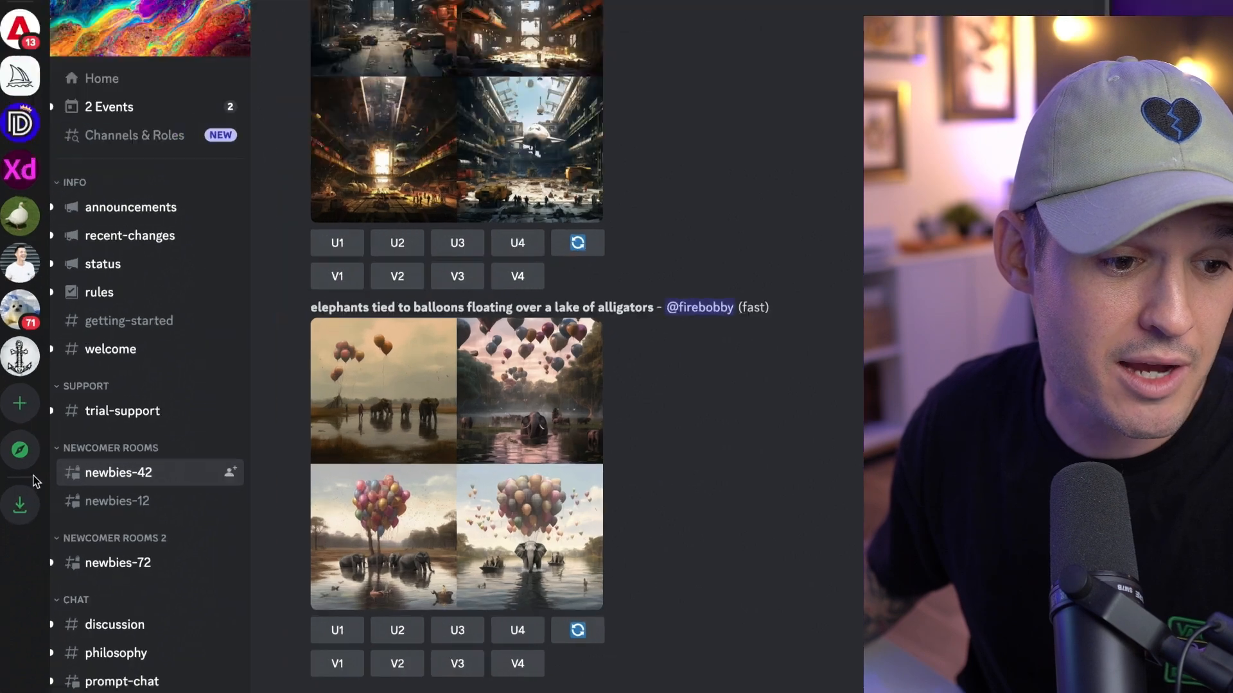
- Submit the Midjourney /imagine prompt "women luxury skin care website, web design, ui,ux,ui/ux, luxery, organic, modern, peach, green"
mouse_move(128, 476)
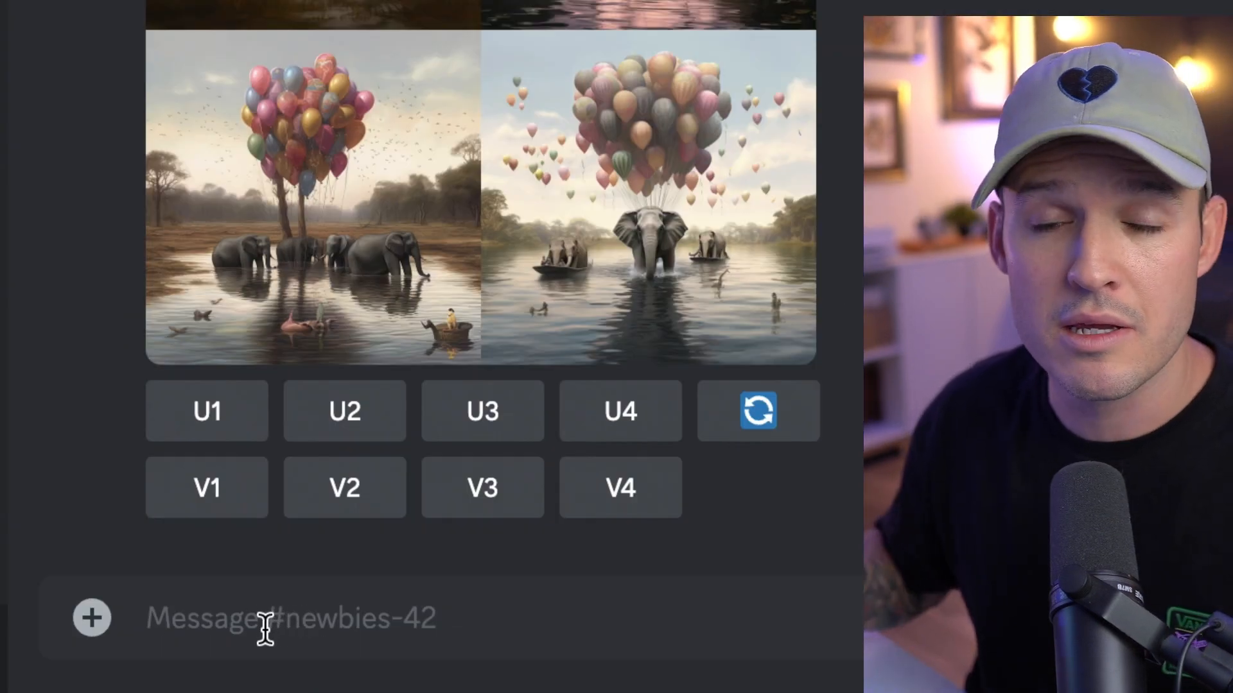
type("/im")
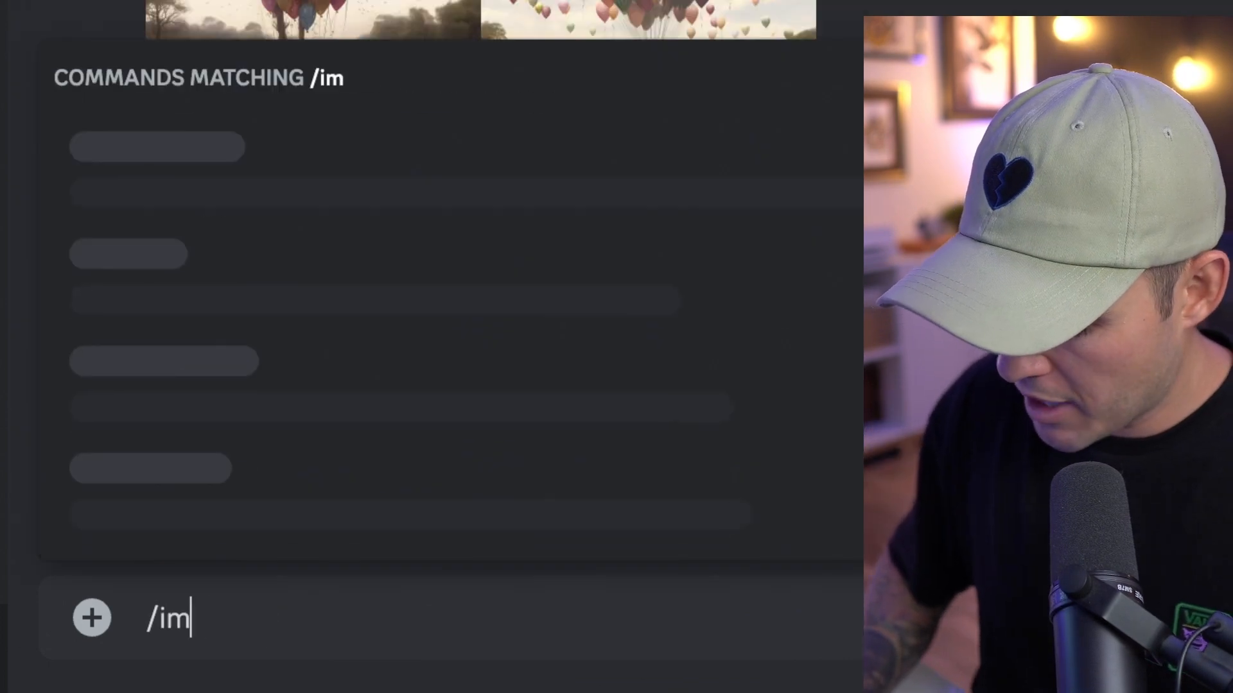
type("ag")
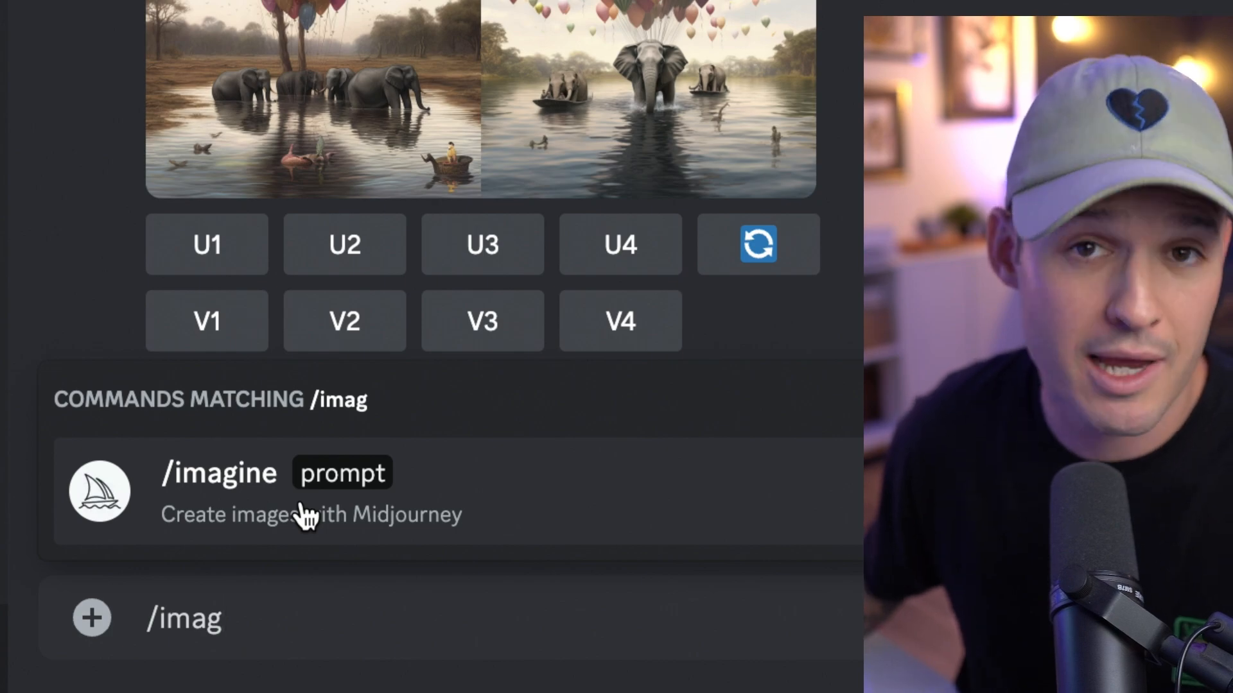
left_click(305, 513)
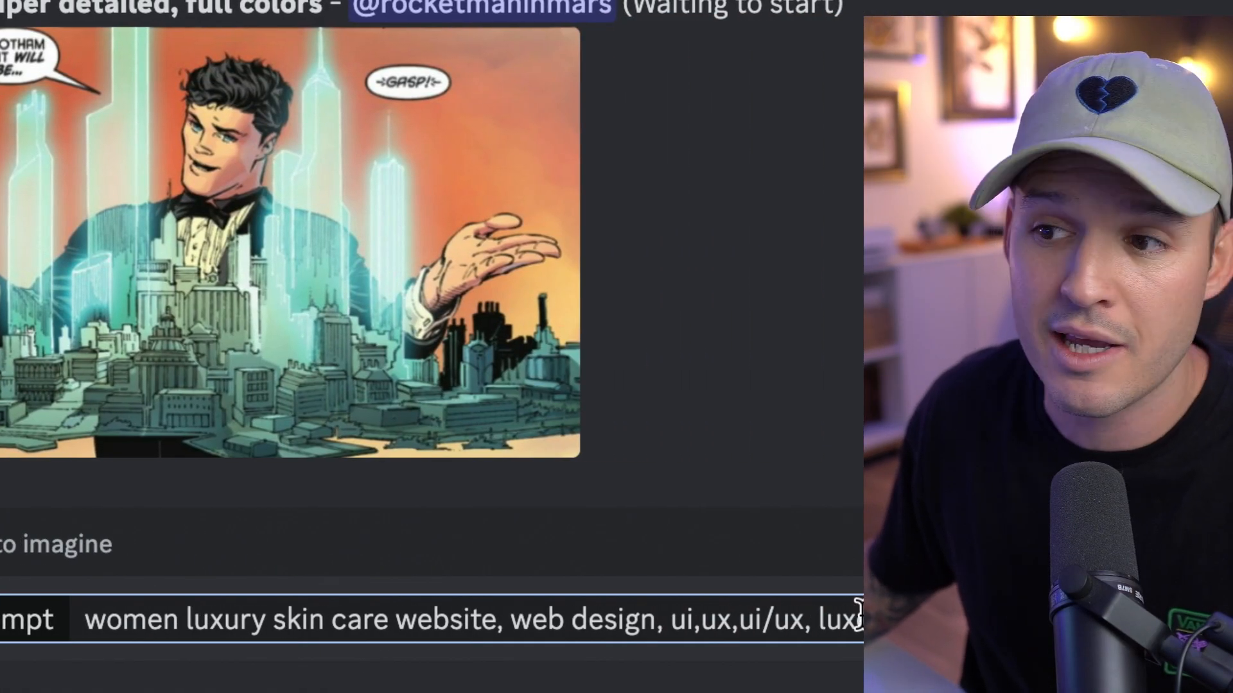
left_click_drag(493, 621, 90, 626)
left_click(505, 622)
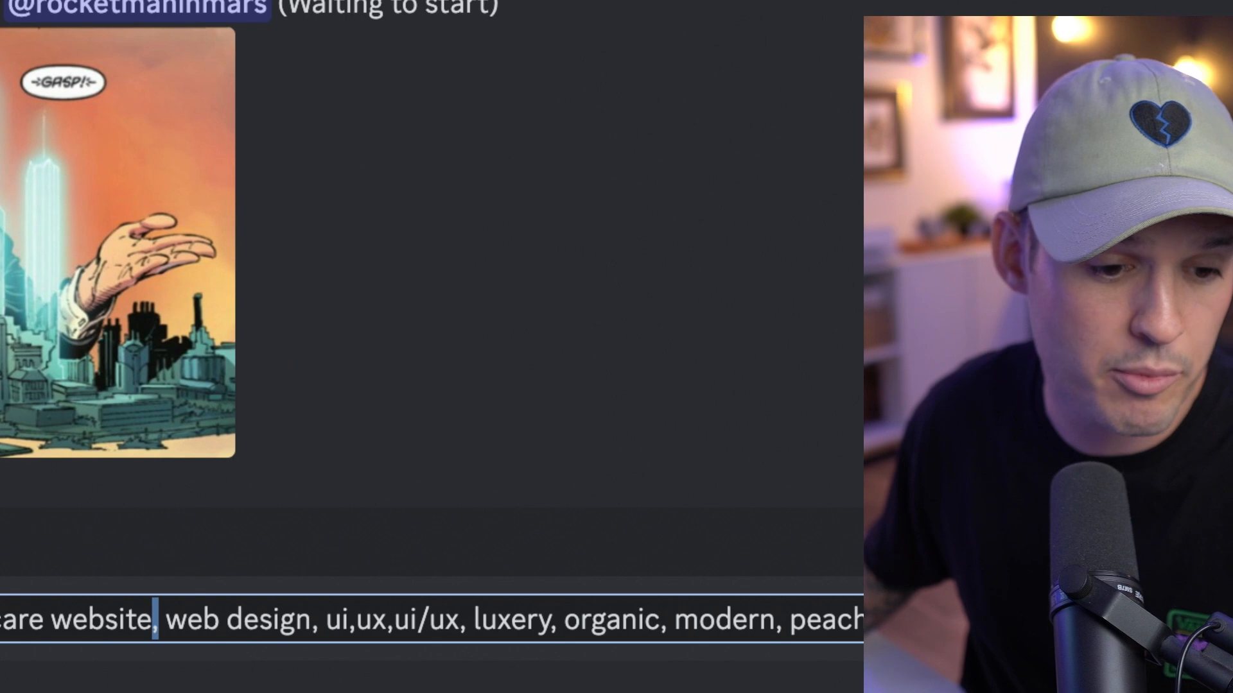
left_click_drag(326, 626, 526, 622)
left_click(394, 626)
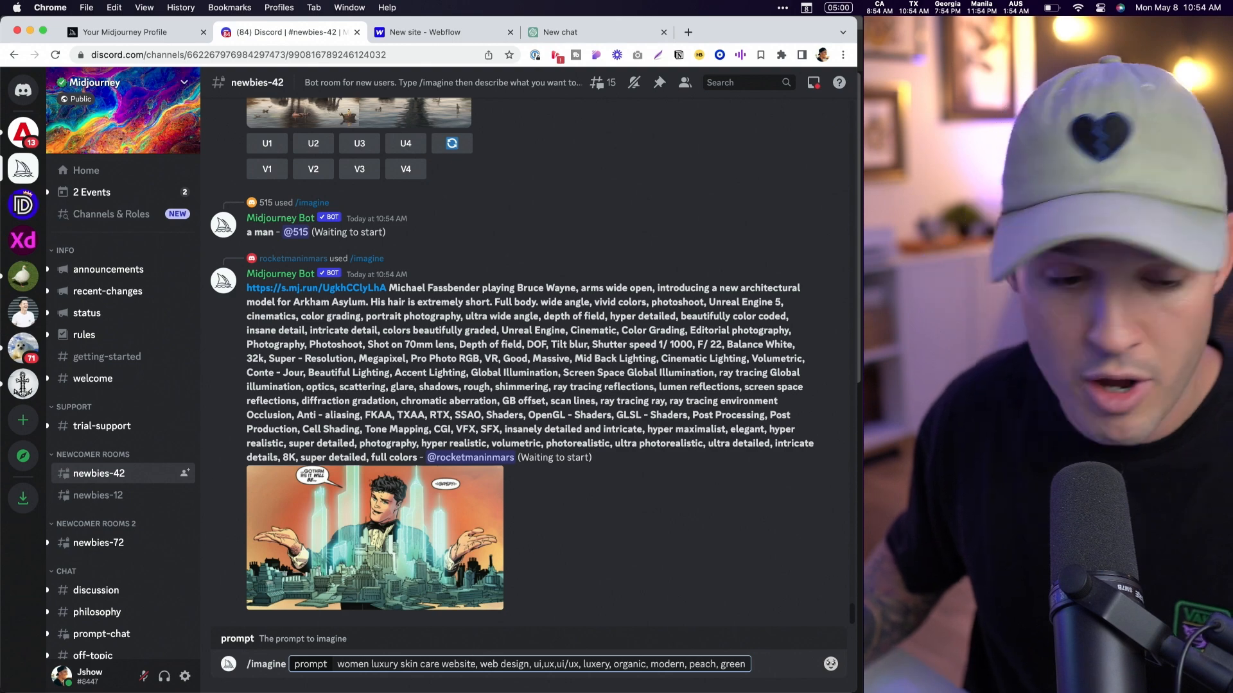
key("Return")
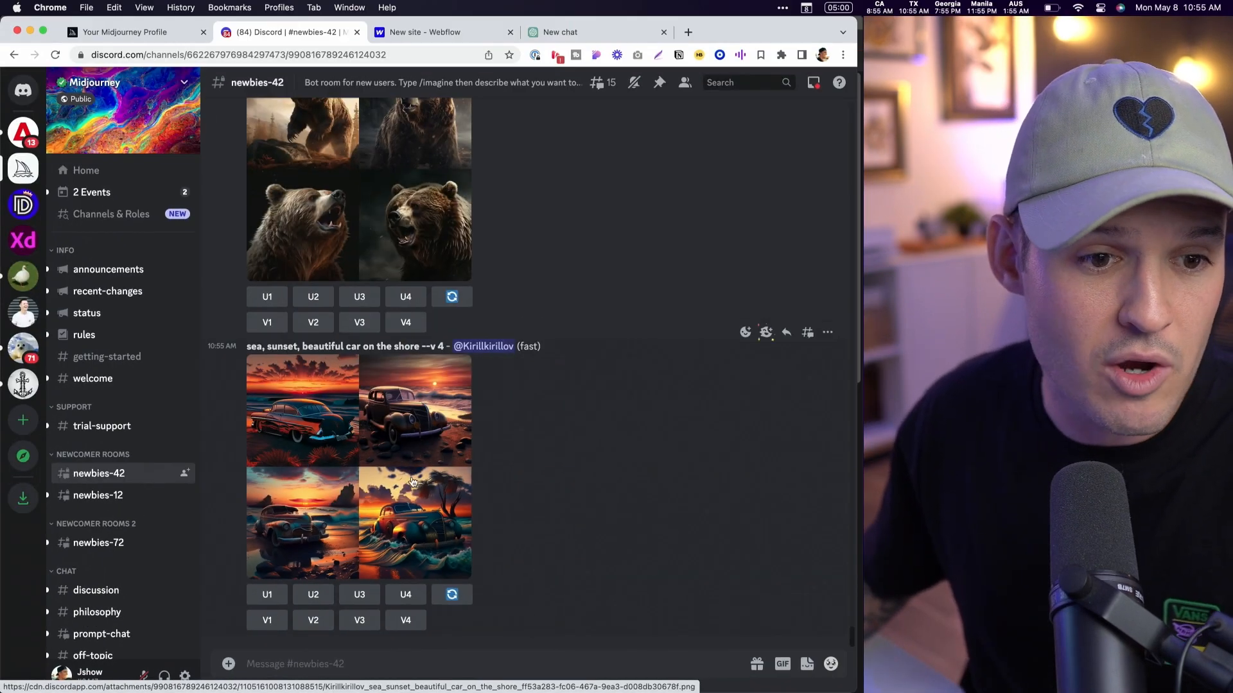
- Find the skin care website generation in the channel and examine its four-image grid enlarged, closing it after viewing
scroll(494, 555, "up", 8)
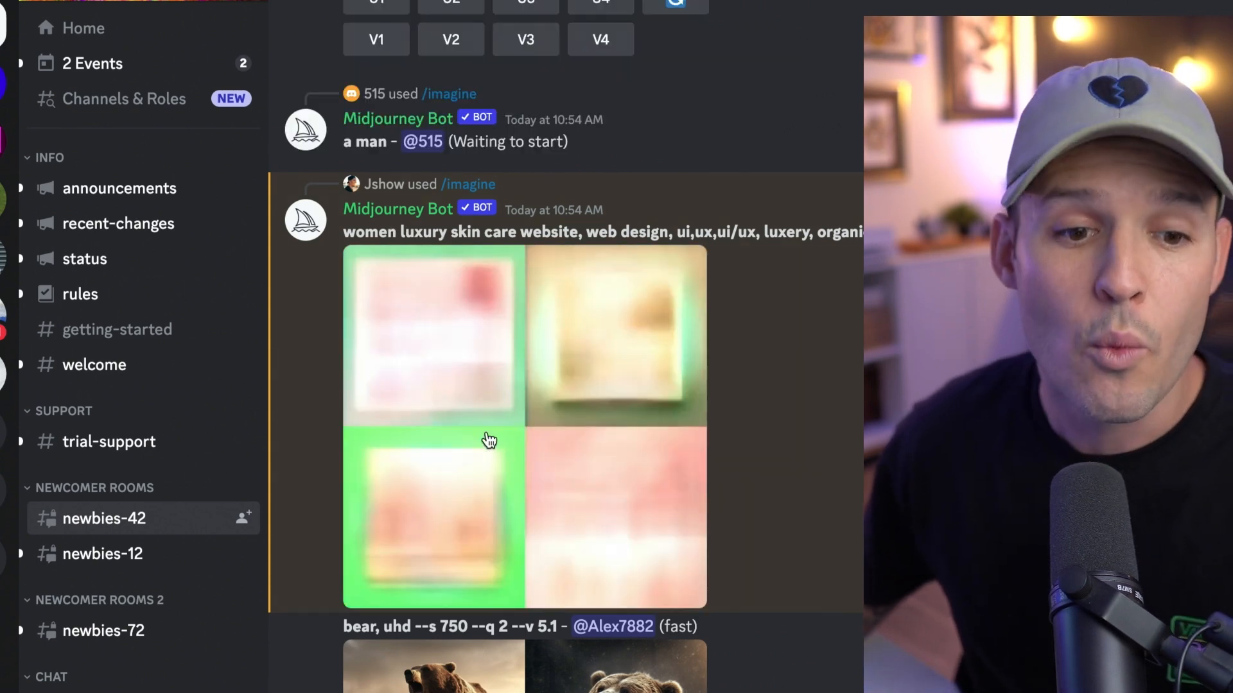
scroll(489, 437, "up", 3)
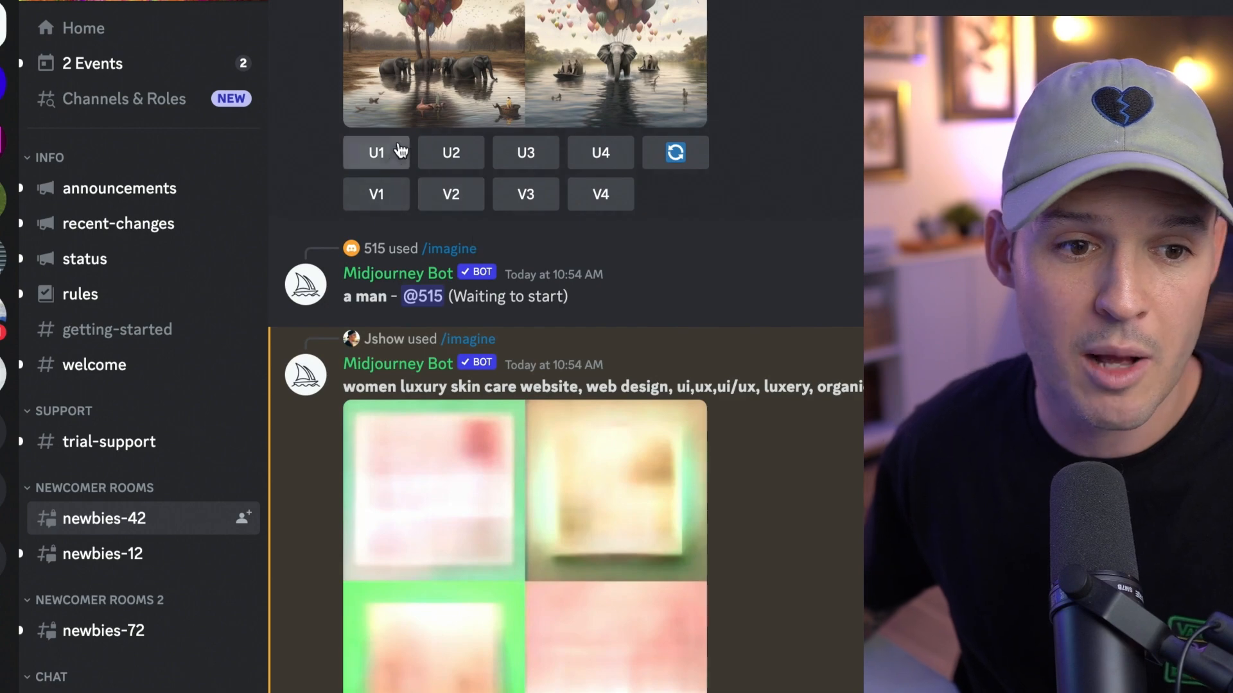
scroll(594, 161, "up", 5)
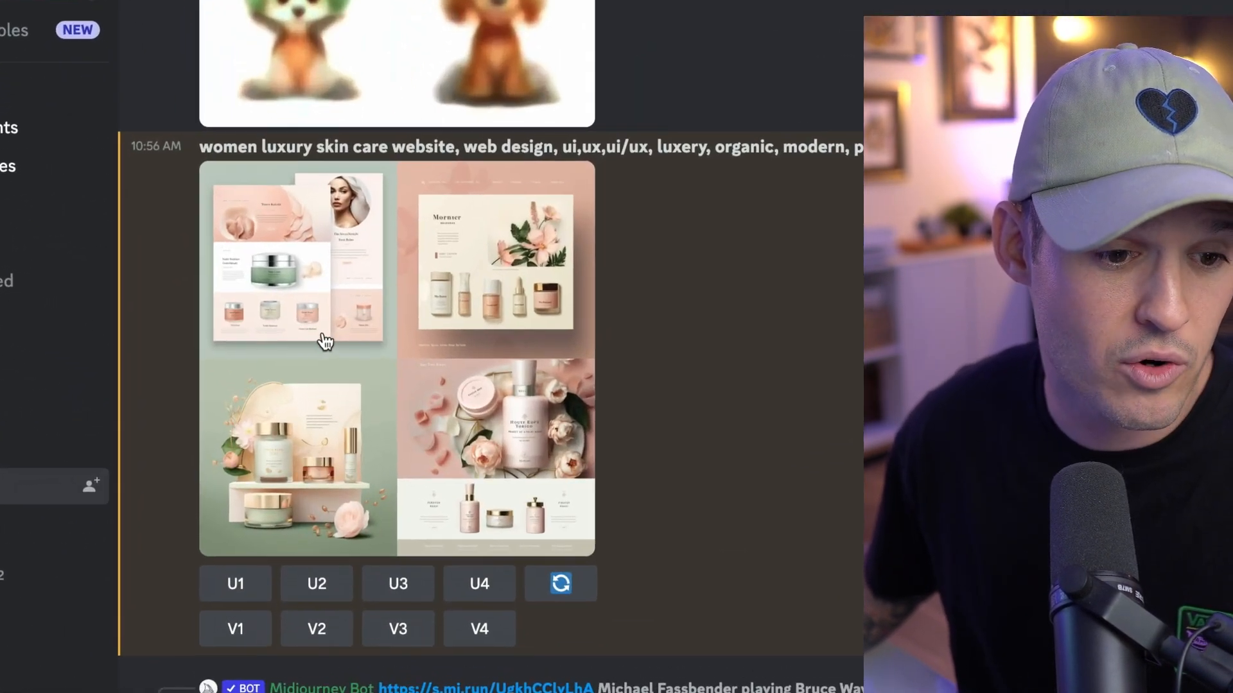
left_click(318, 392)
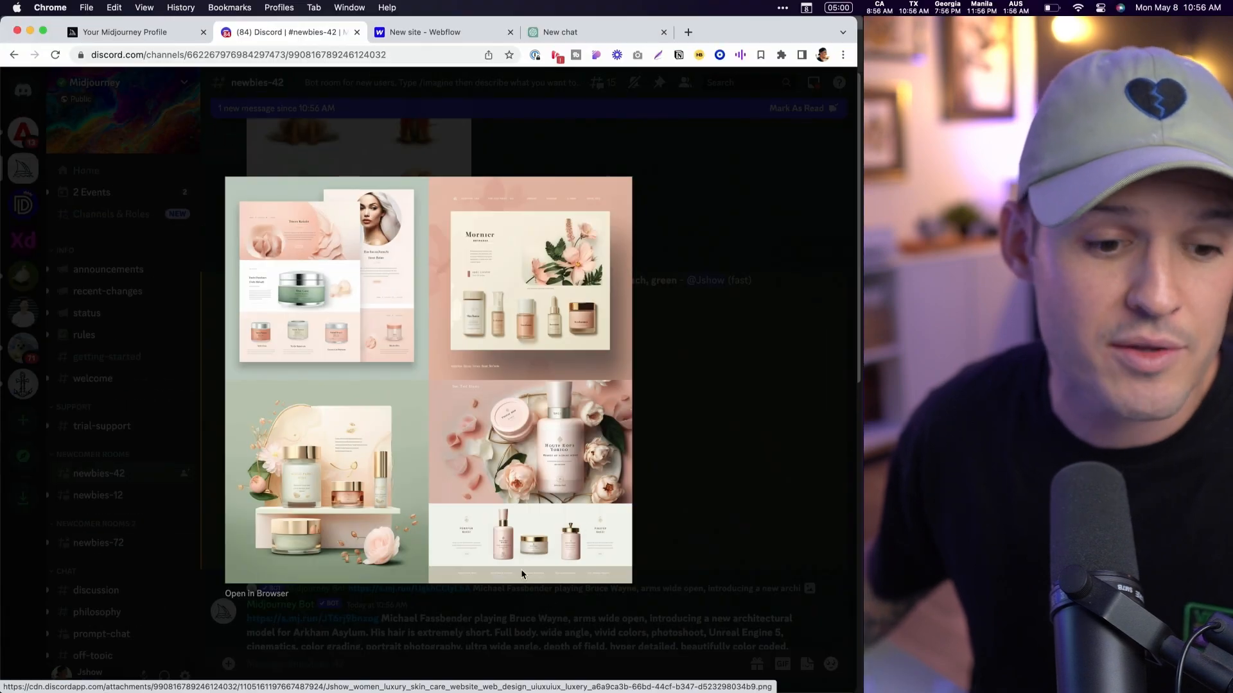
left_click(736, 427)
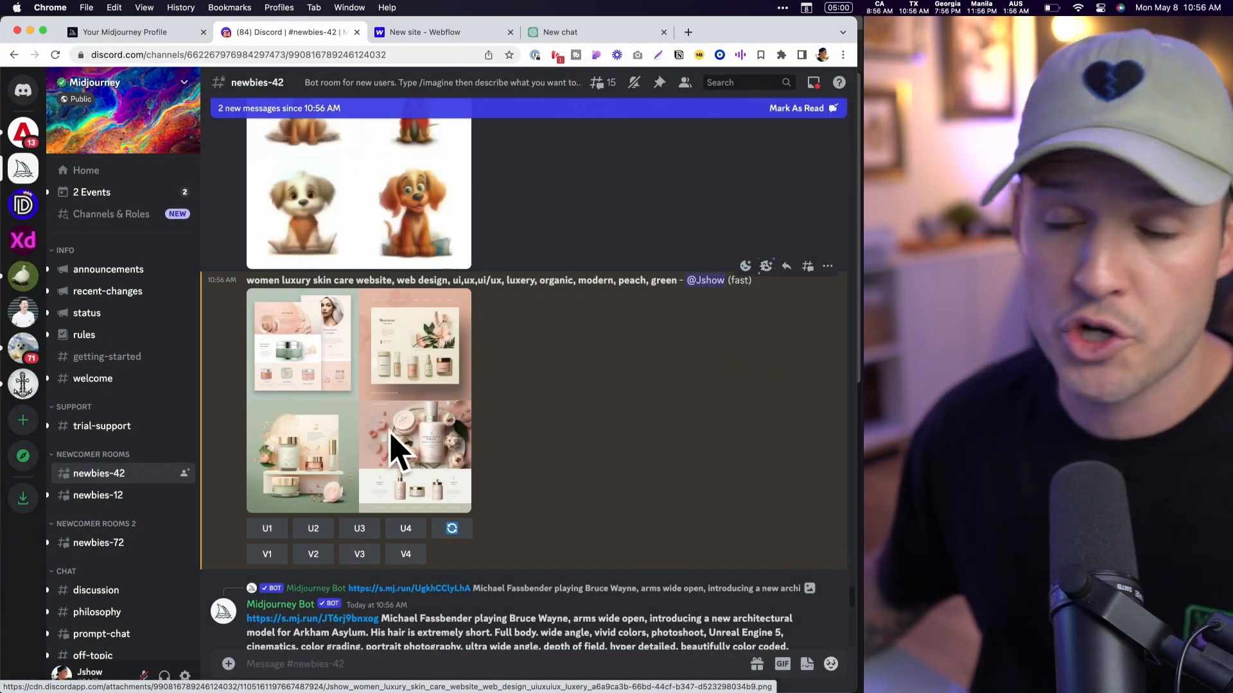
- Submit the same skin care website /imagine prompt again with "female, model" added after "green"
scroll(387, 394, "down", 15)
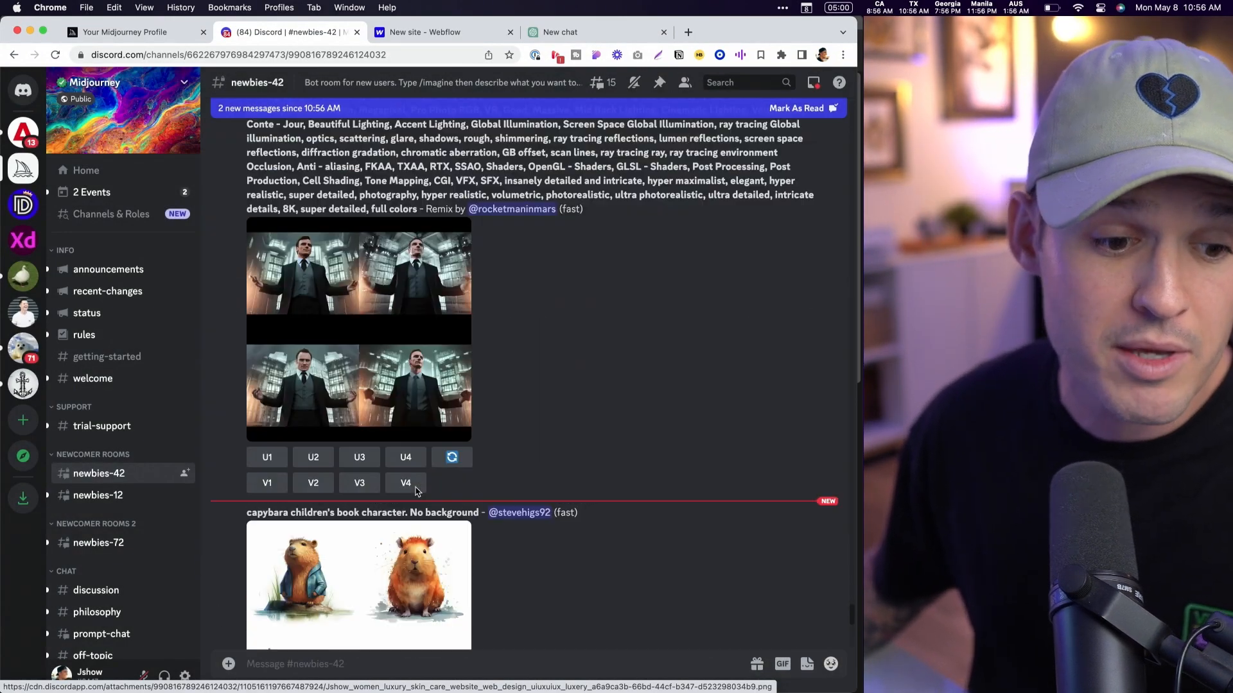
left_click(338, 659)
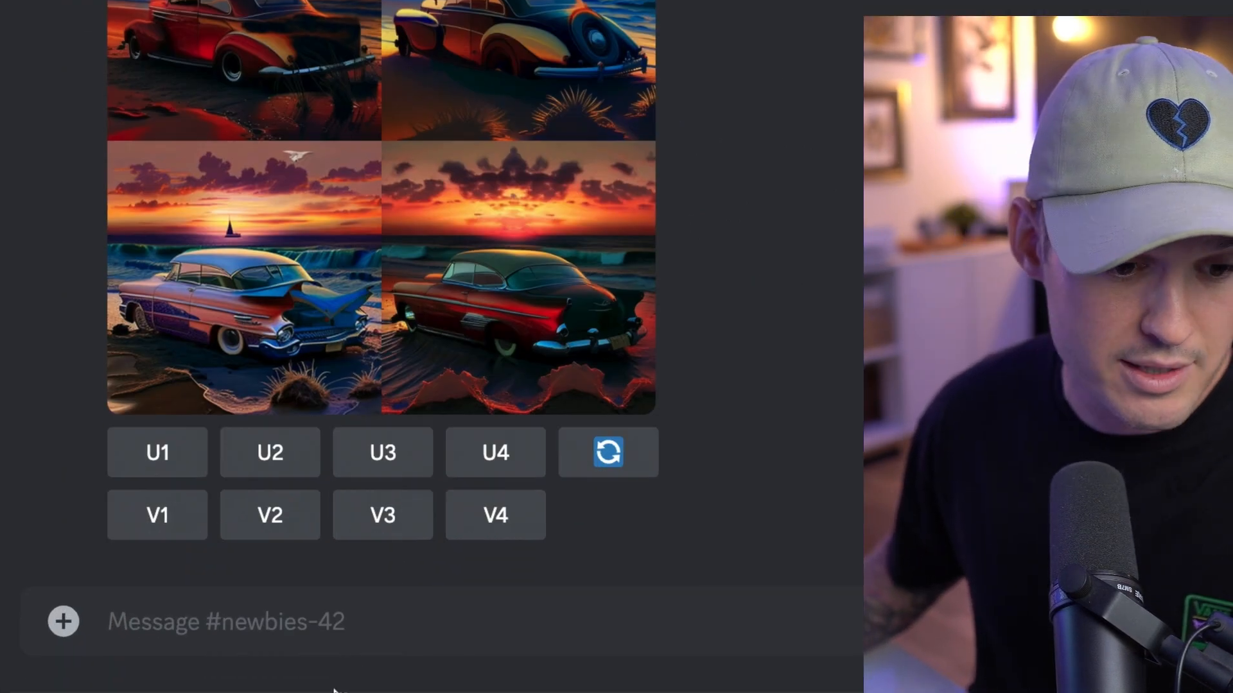
mouse_move(340, 692)
type("/imag")
left_click(237, 504)
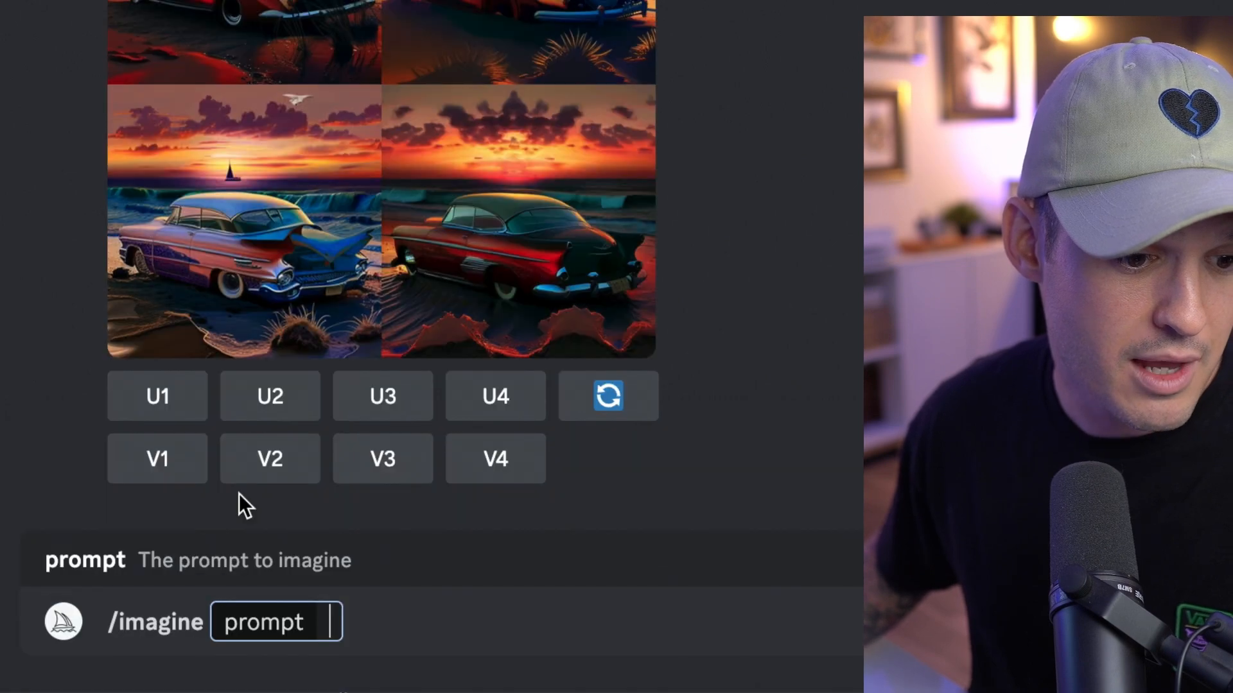
key("super+v")
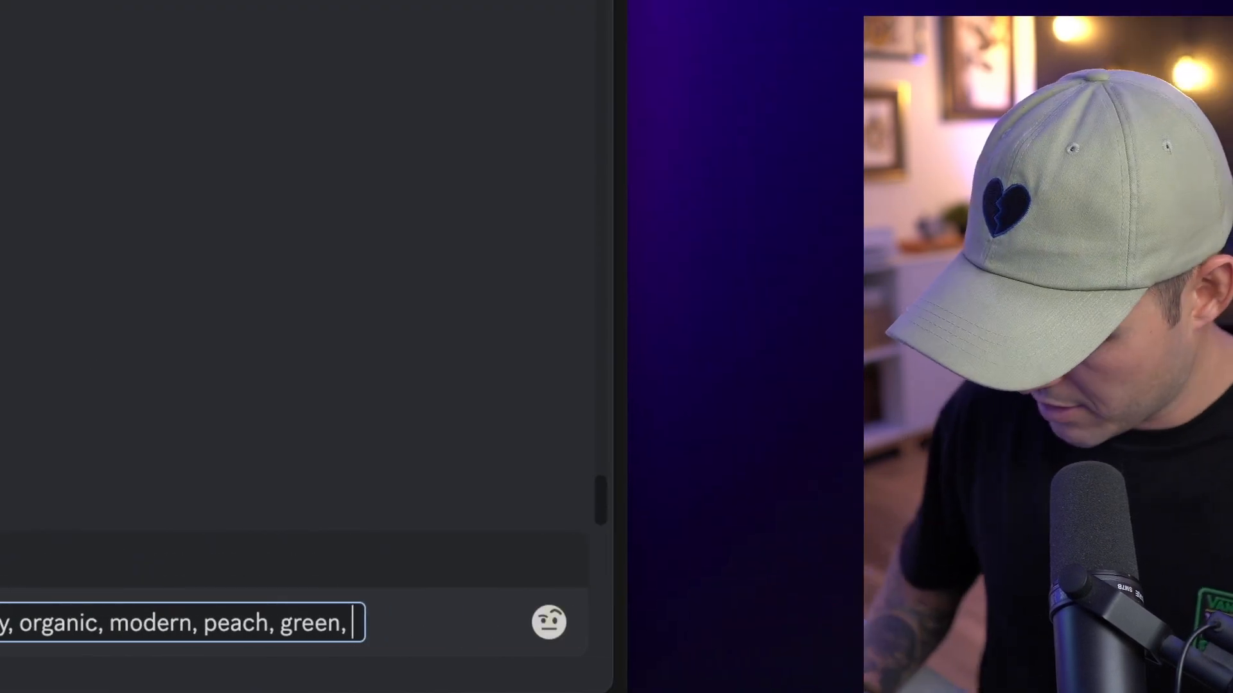
type("female ,model")
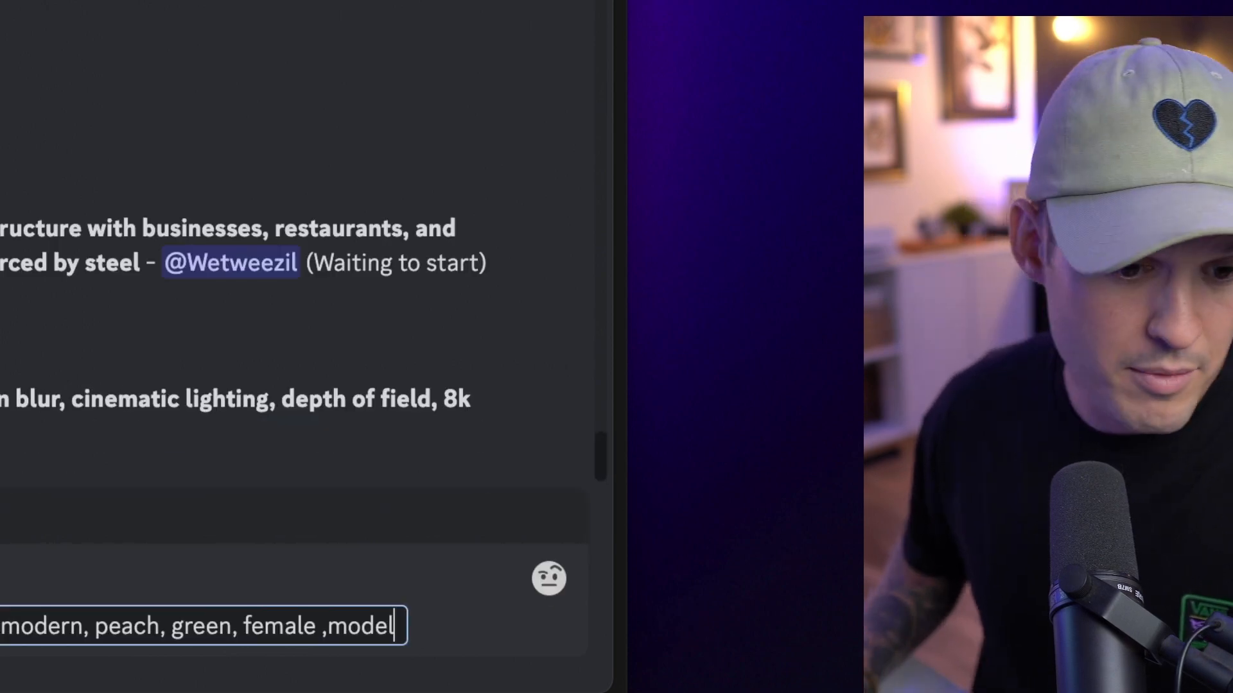
type("::")
key("BackSpace")
key("Right")
key("Return")
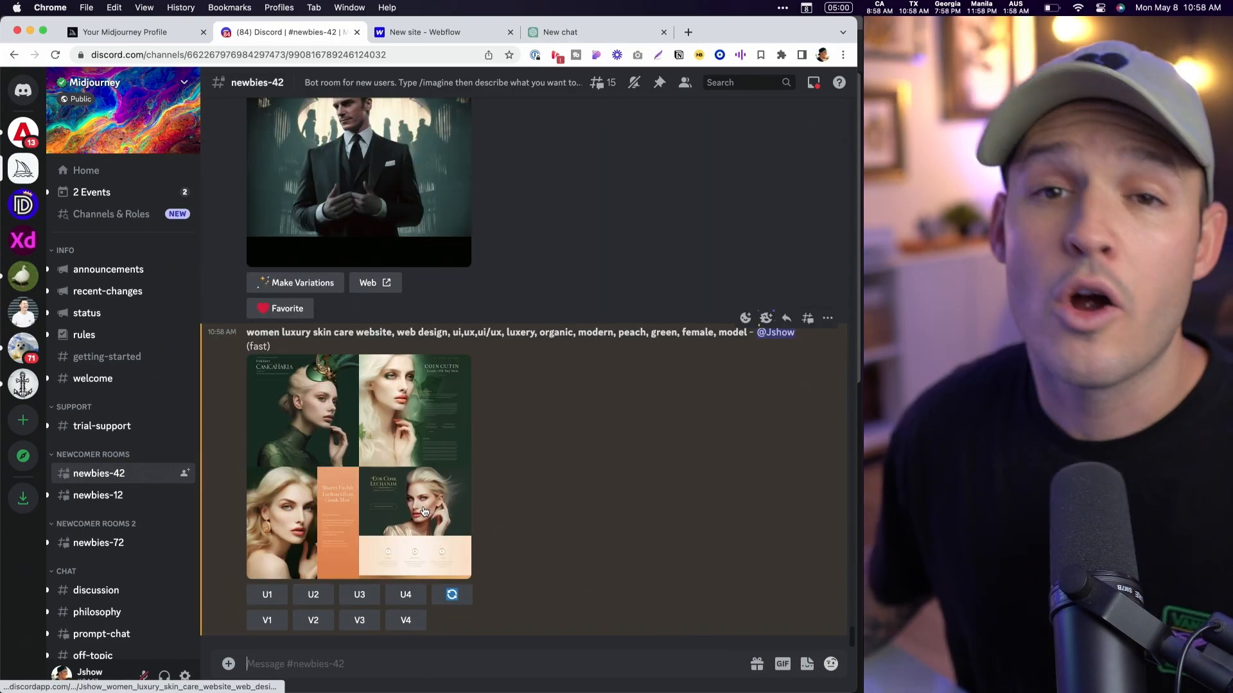
- Enlarge the new four-image grid and examine the website layouts with the female models
left_click(327, 504)
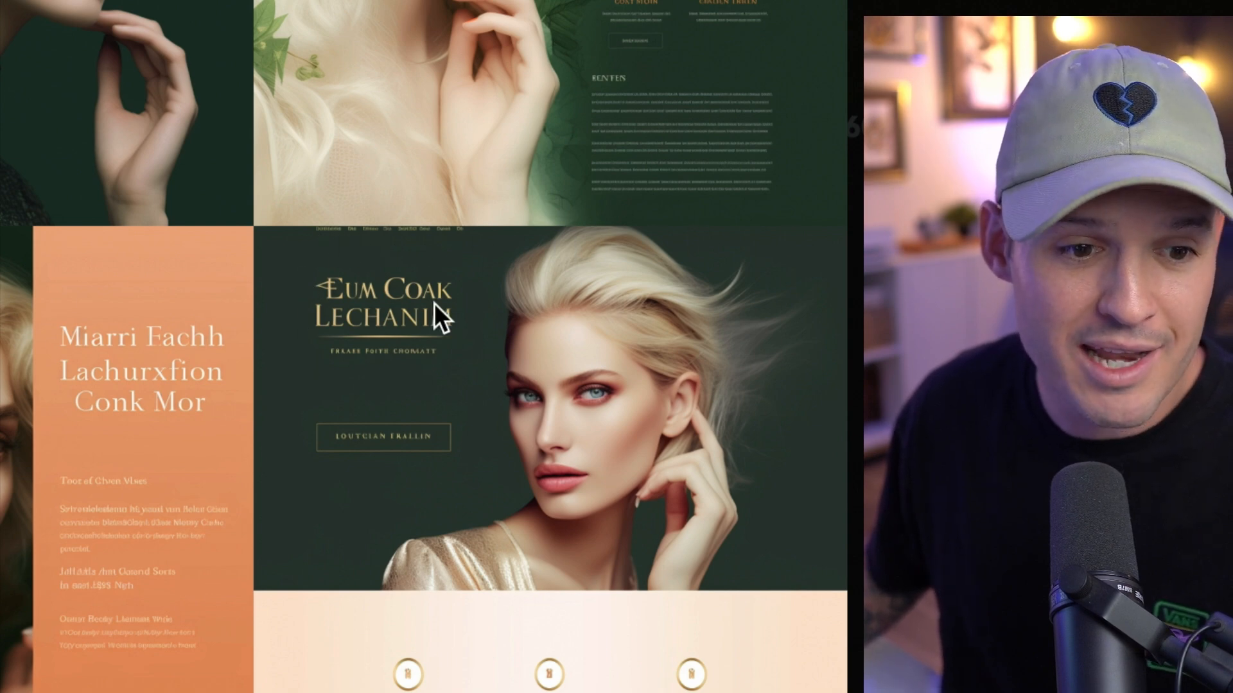
scroll(496, 456, "down", 3)
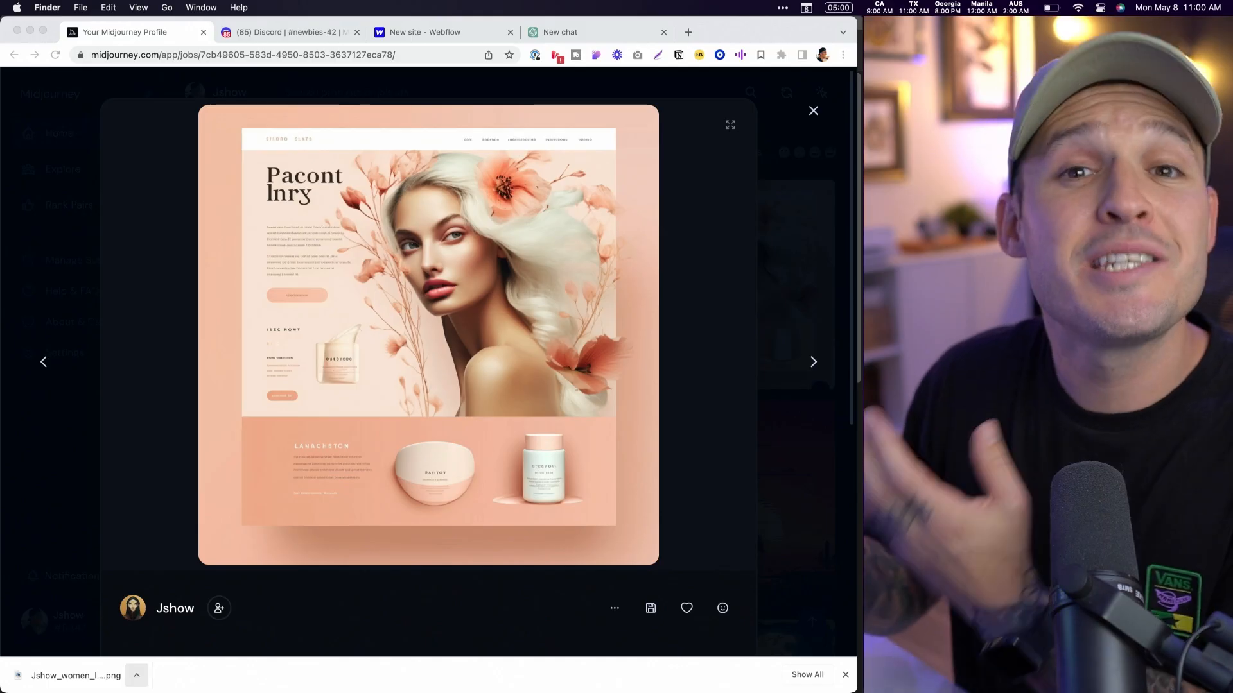
- Dismiss the browser's download bar and open the downloaded skin care website image in Adobe Photoshop 2023
left_click(845, 675)
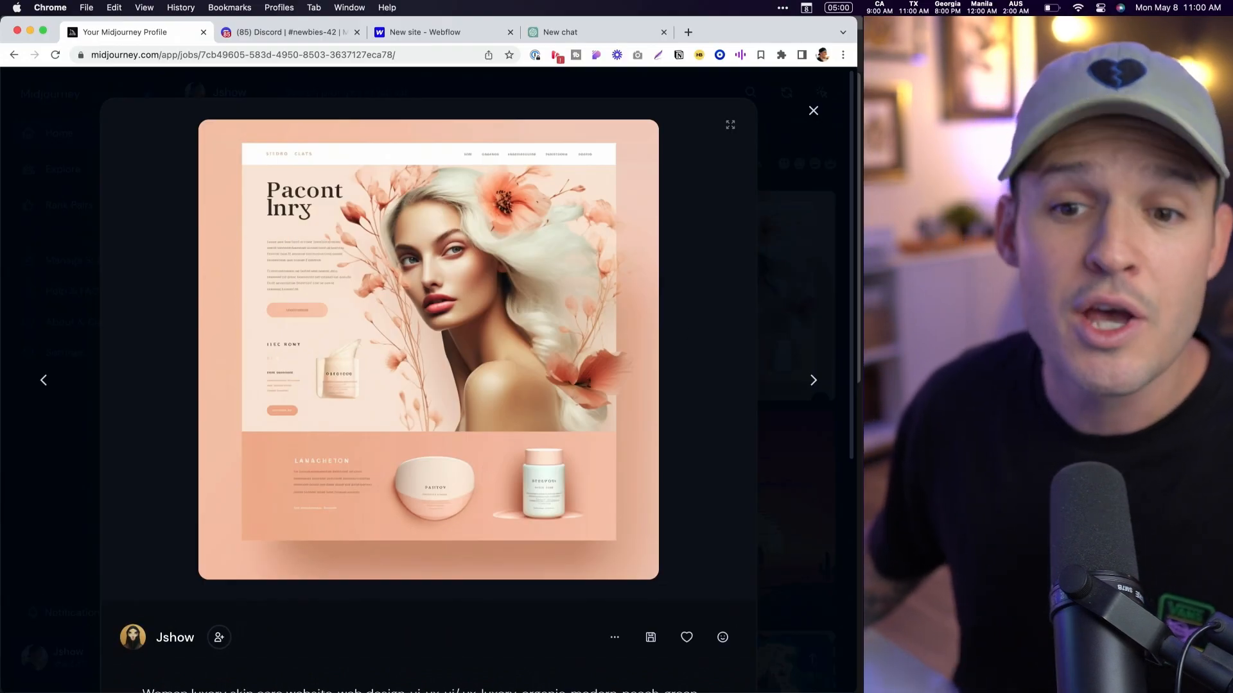
key("super+Tab")
right_click(1192, 43)
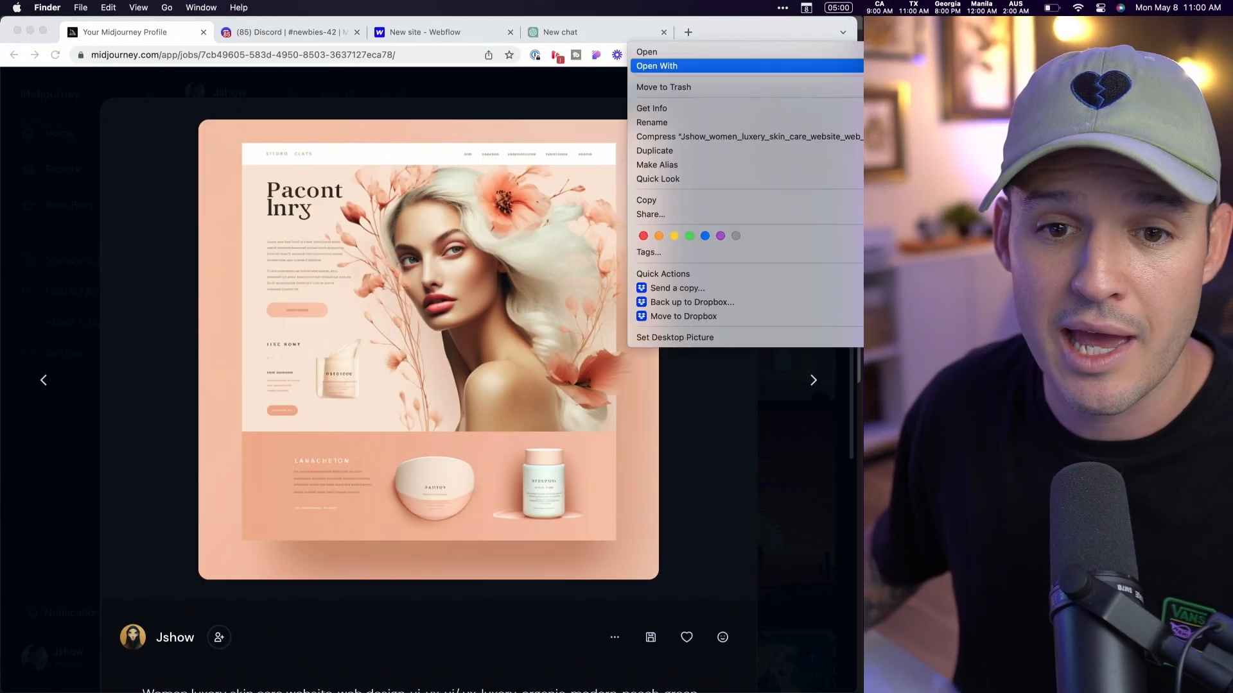
mouse_move(841, 66)
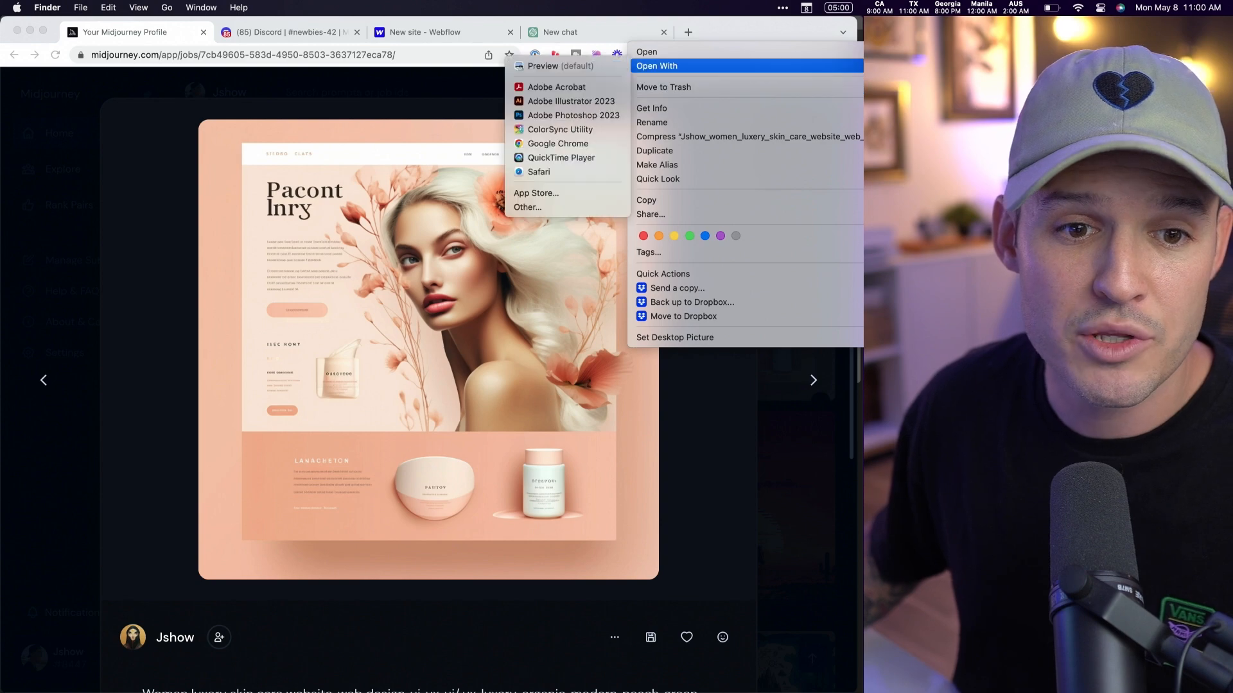
left_click(578, 115)
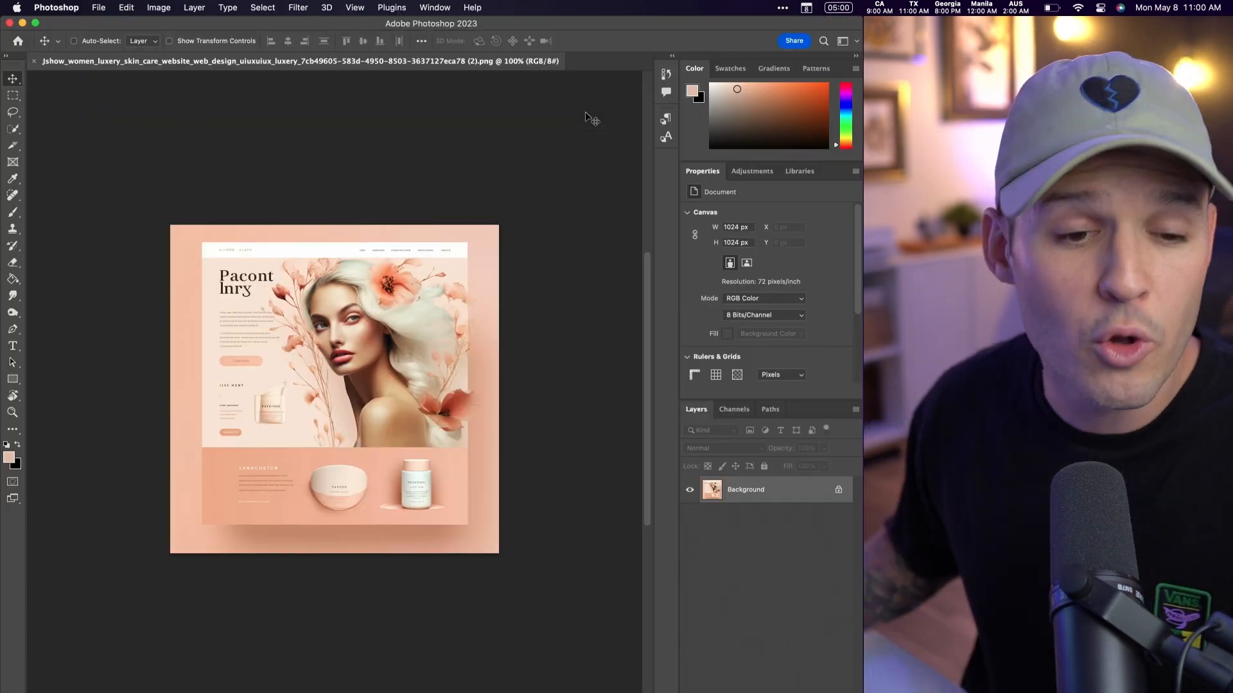
- Unlock the Background layer and duplicate it as a second layer
left_click(838, 491)
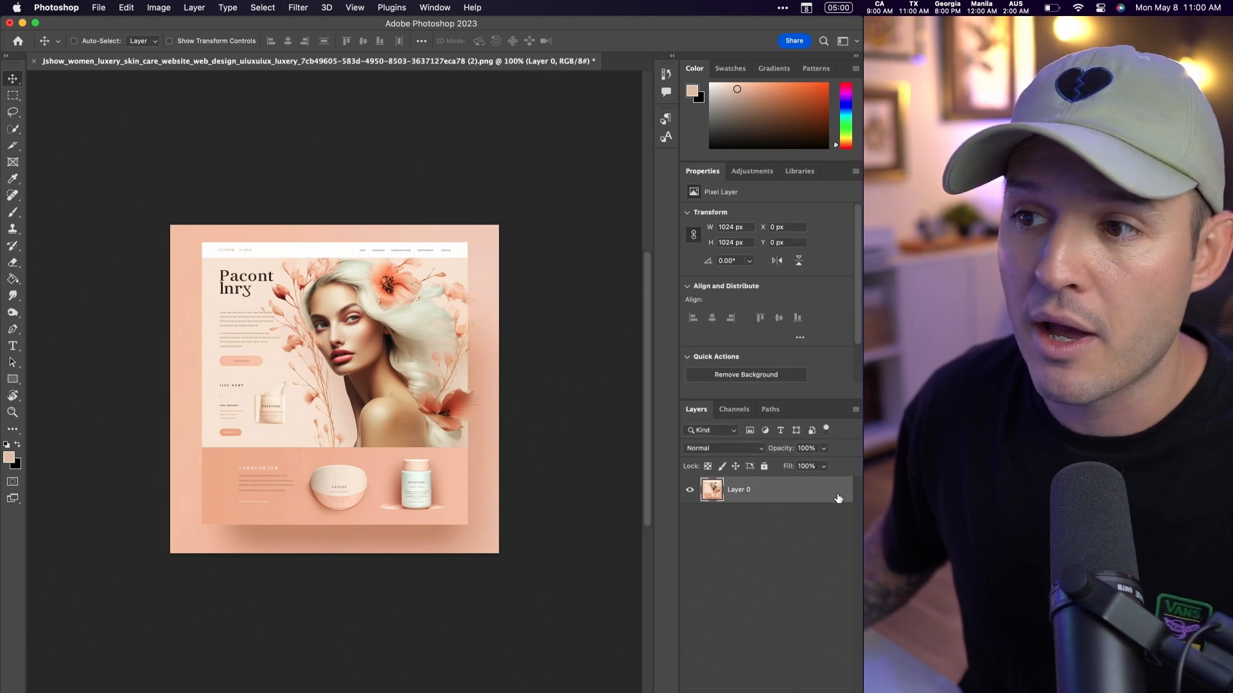
key("super+plus")
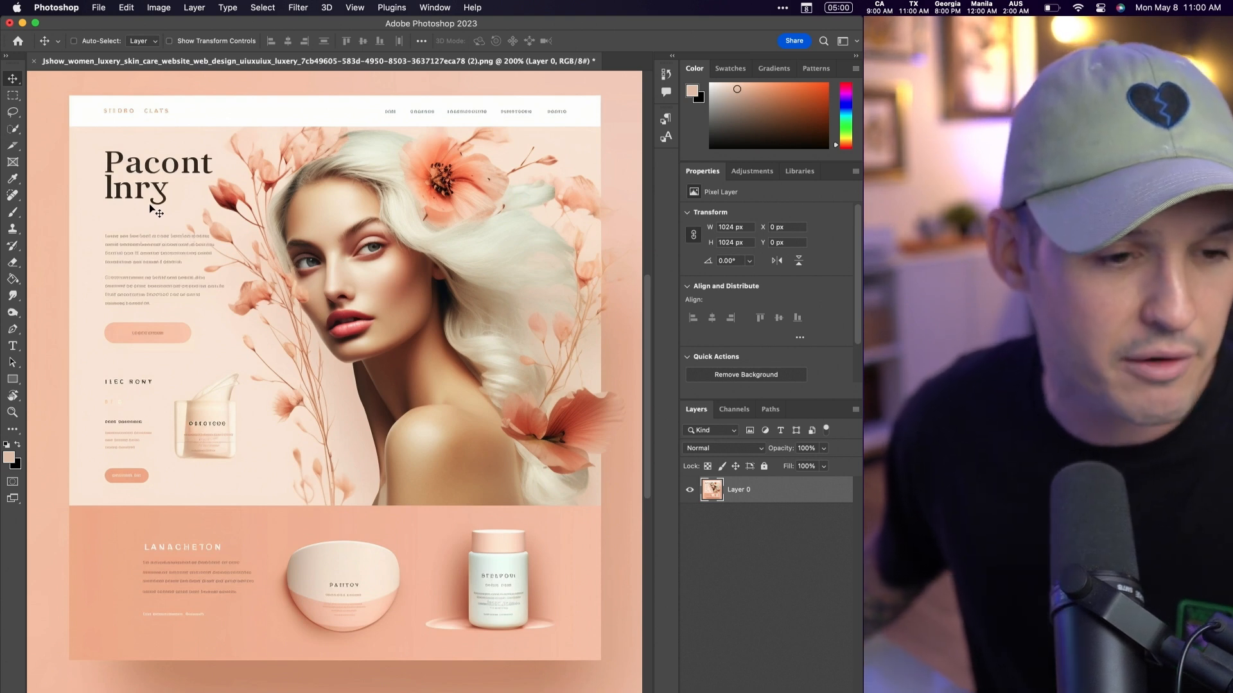
key("super+j")
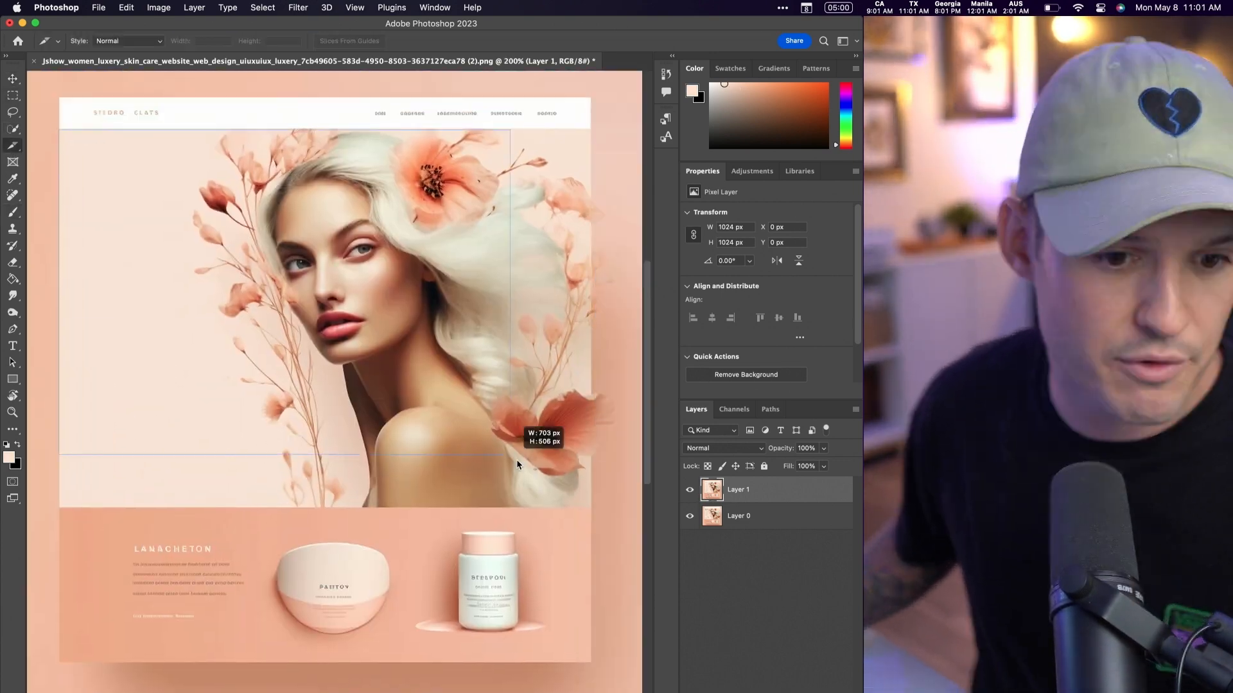
left_click_drag(410, 520, 556, 642)
left_click(13, 363)
left_click(70, 364)
key("super+z")
key("super+z")
- Slice the bowl at about 228 × 195 px and the bottle beside it, and open the Save for Web export
left_click(13, 146)
left_click(70, 172)
left_click_drag(256, 522, 406, 651)
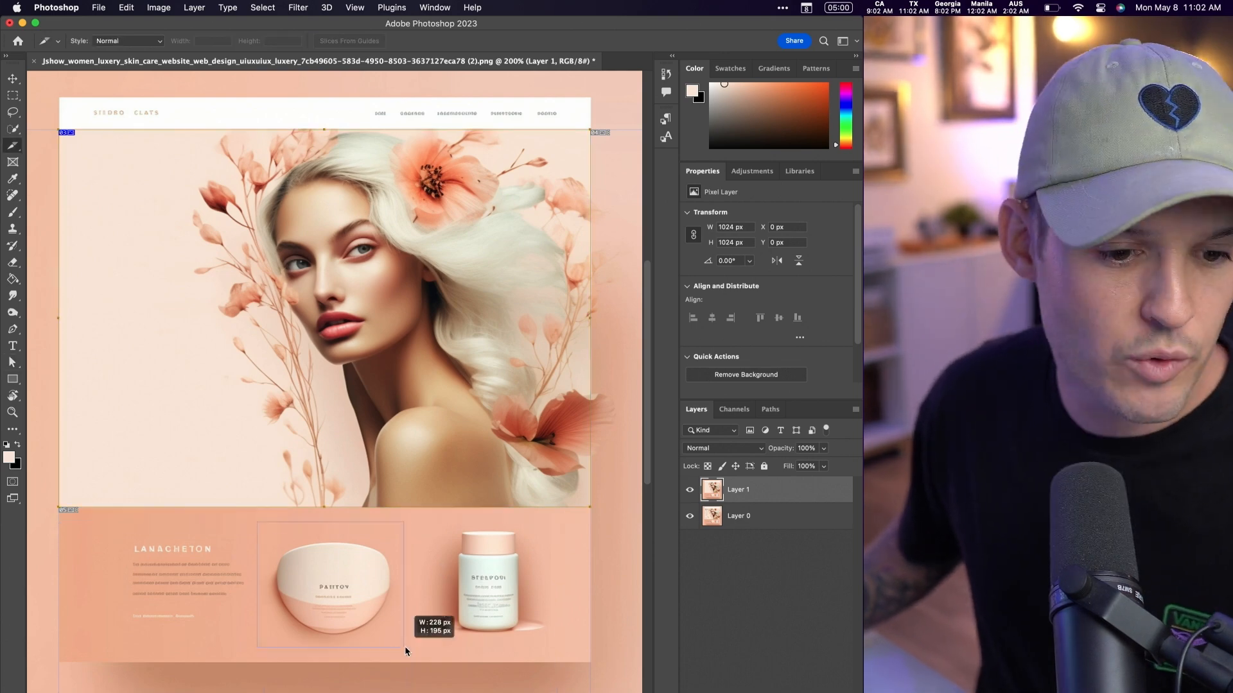
left_click_drag(406, 522, 568, 651)
key("alt+shift+super+s")
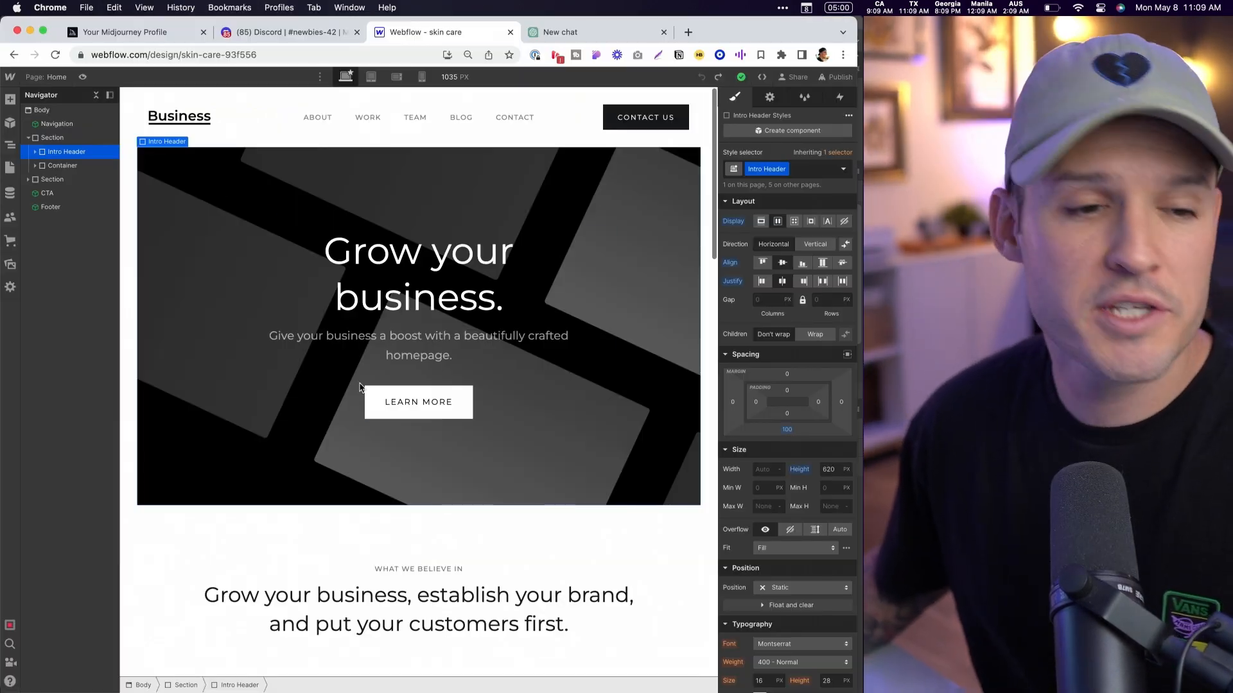
- Move the Intro Header out of its Section in the Webflow page structure, placing it directly below Navigation
left_click(82, 77)
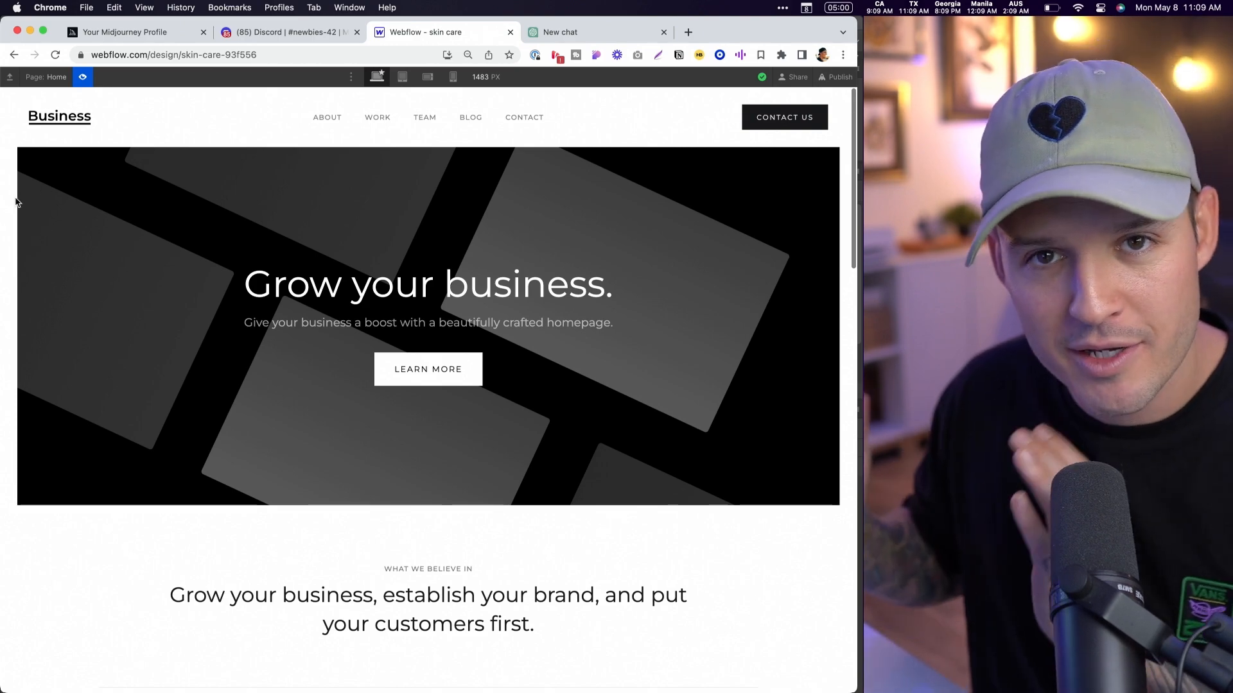
left_click(83, 77)
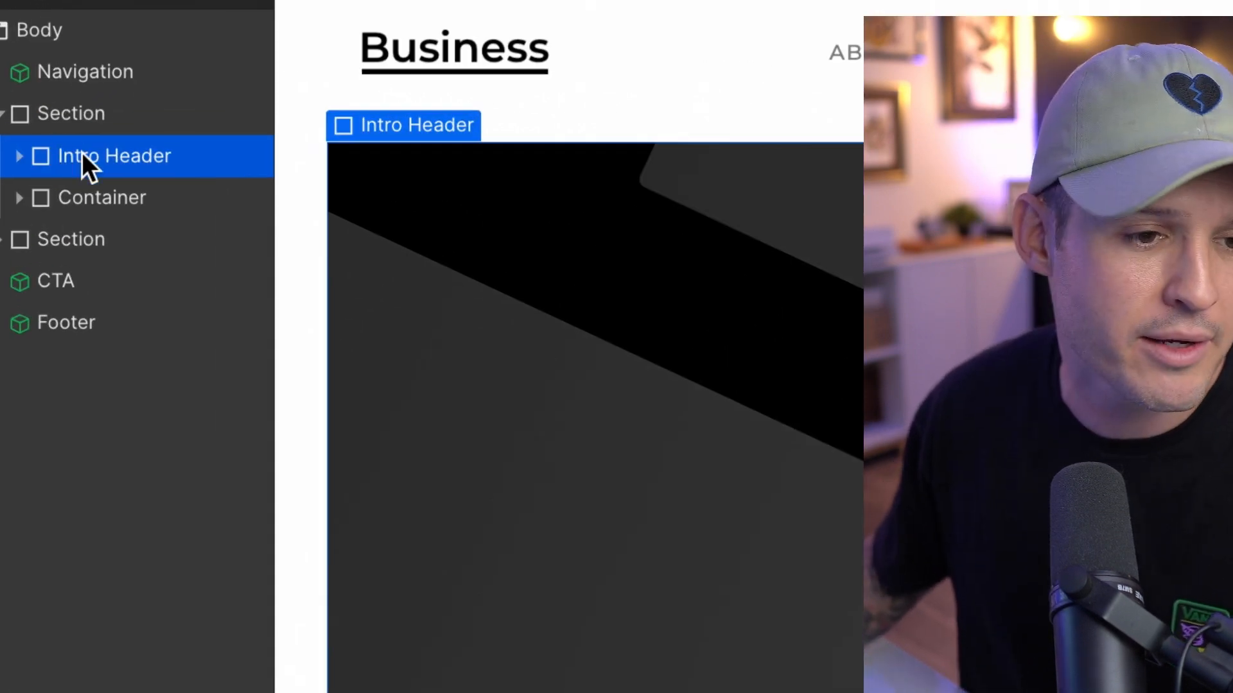
left_click_drag(199, 152, 173, 102)
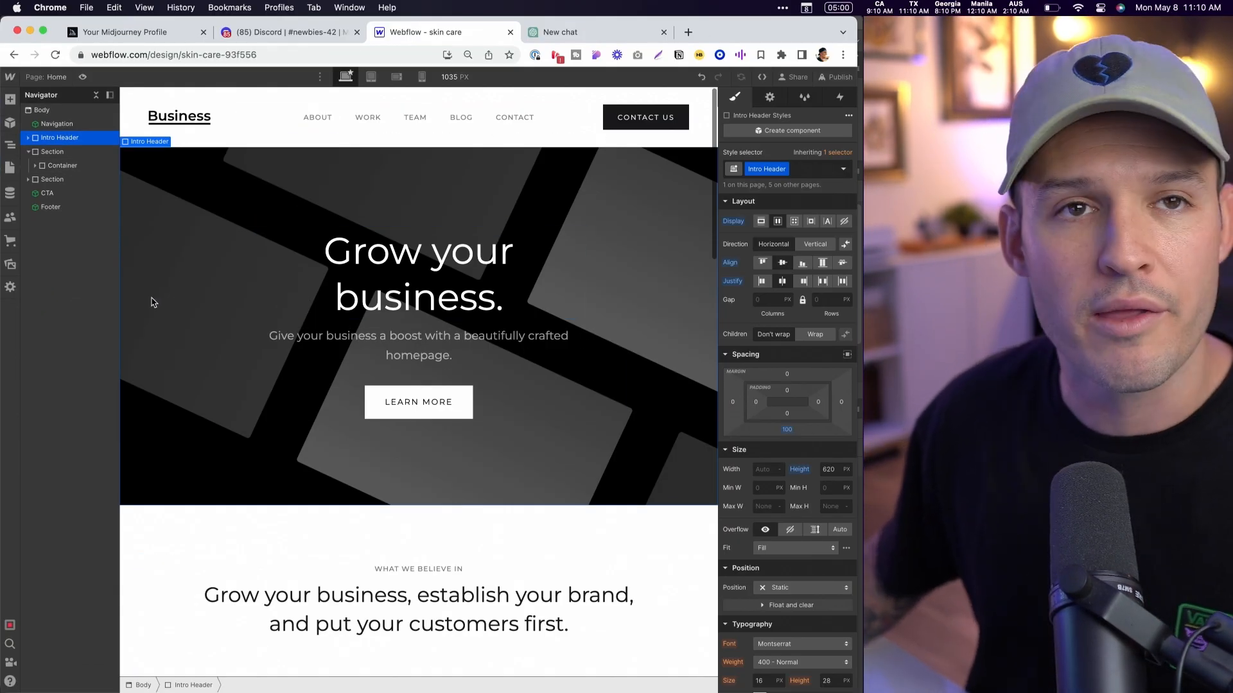
- Upload 1.jpg, 2.jpg and 3.jpg from Finder to the Webflow site's assets and return to the Navigator
left_click(10, 265)
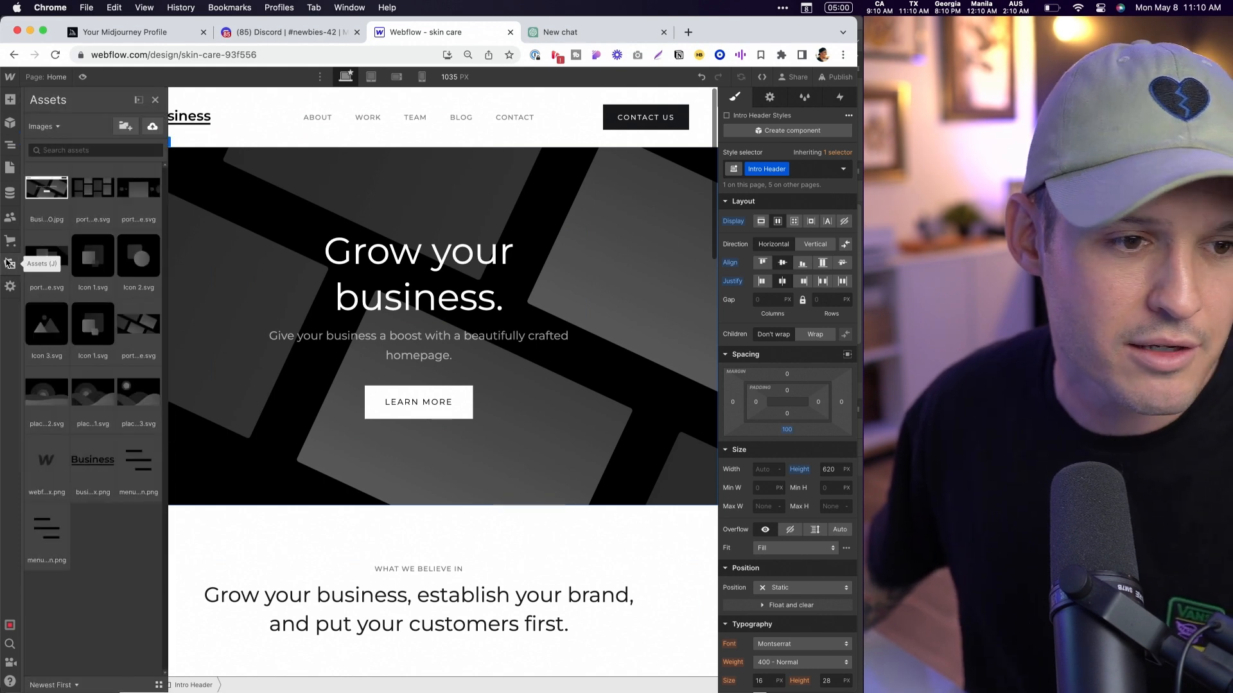
key("super+Tab")
left_click(287, 137, "shift")
left_click_drag(287, 136, 105, 576)
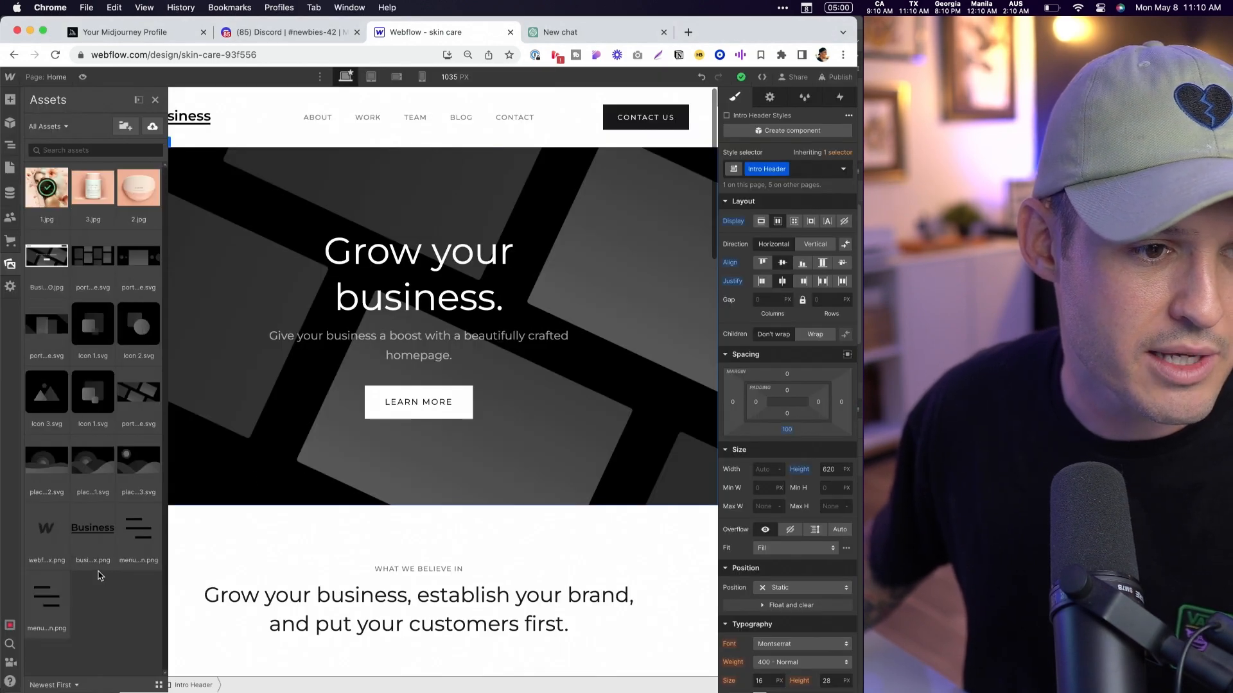
key("z")
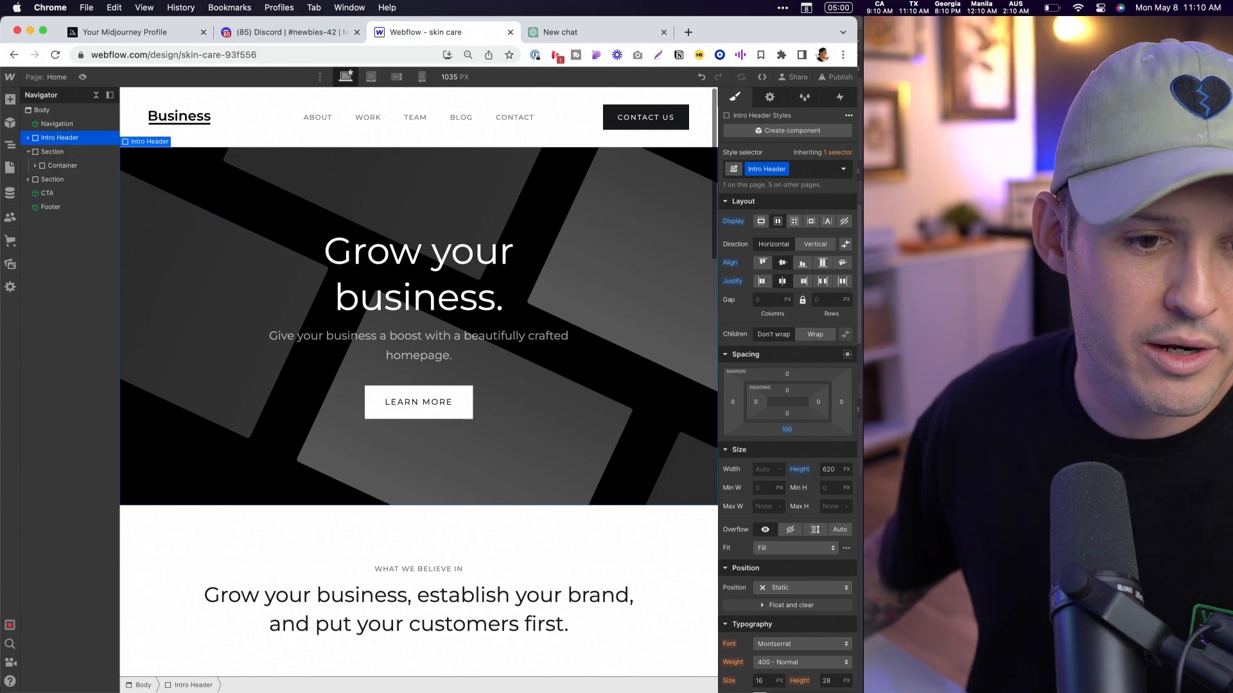
- Sample the cream background beside the woman in the Photoshop mockup and set the Webflow Intro Header's background color to #fbe8db
scroll(811, 408, "down", 2)
scroll(810, 408, "down", 3)
scroll(819, 392, "down", 2)
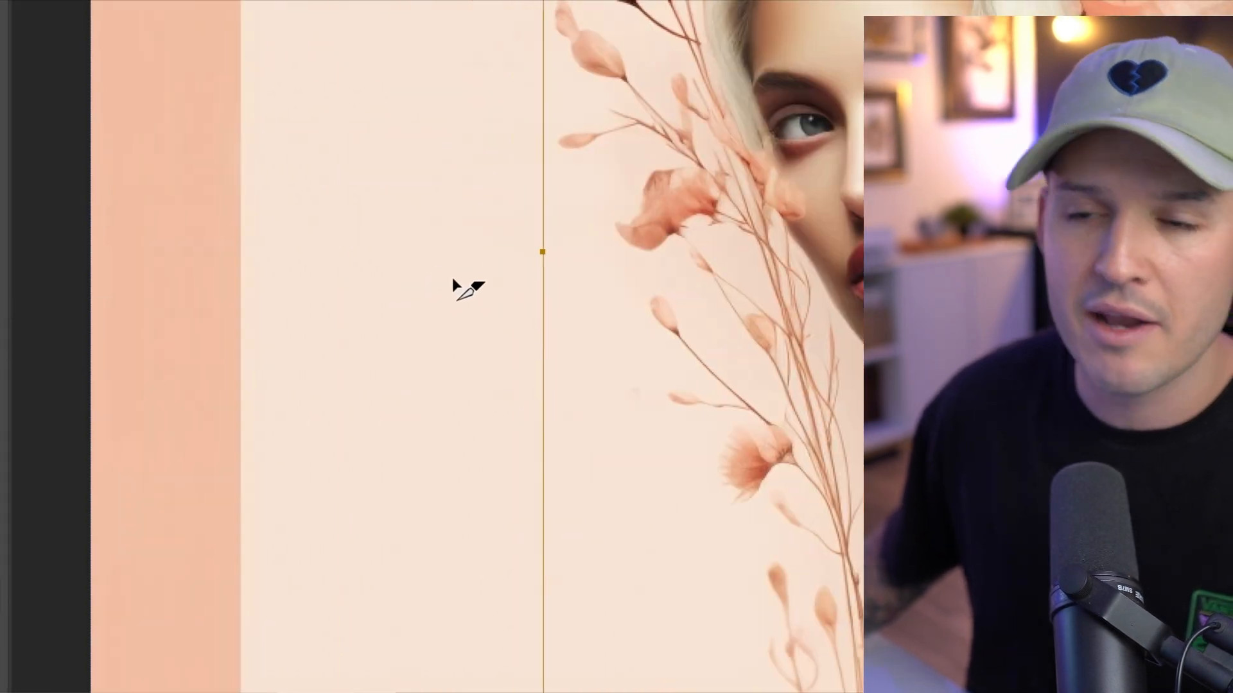
key("super+shift+c")
scroll(411, 264, "up", 3)
left_click(411, 264)
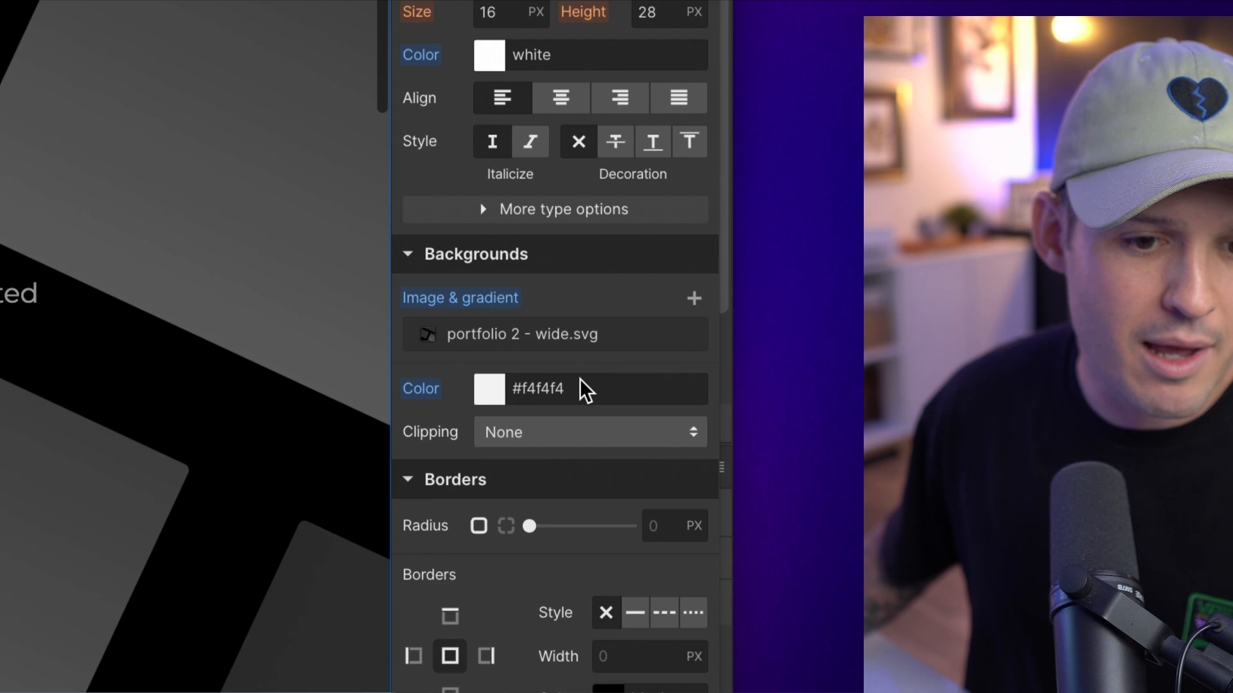
left_click(580, 382)
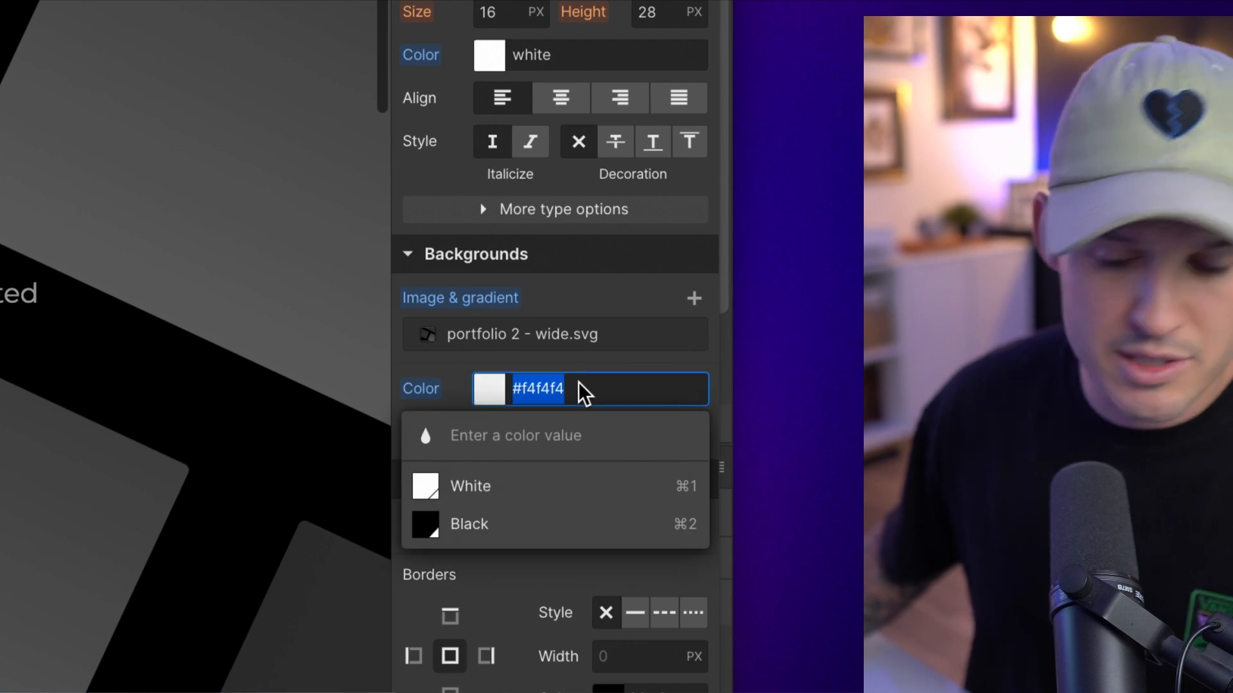
key("super+v")
key("Return")
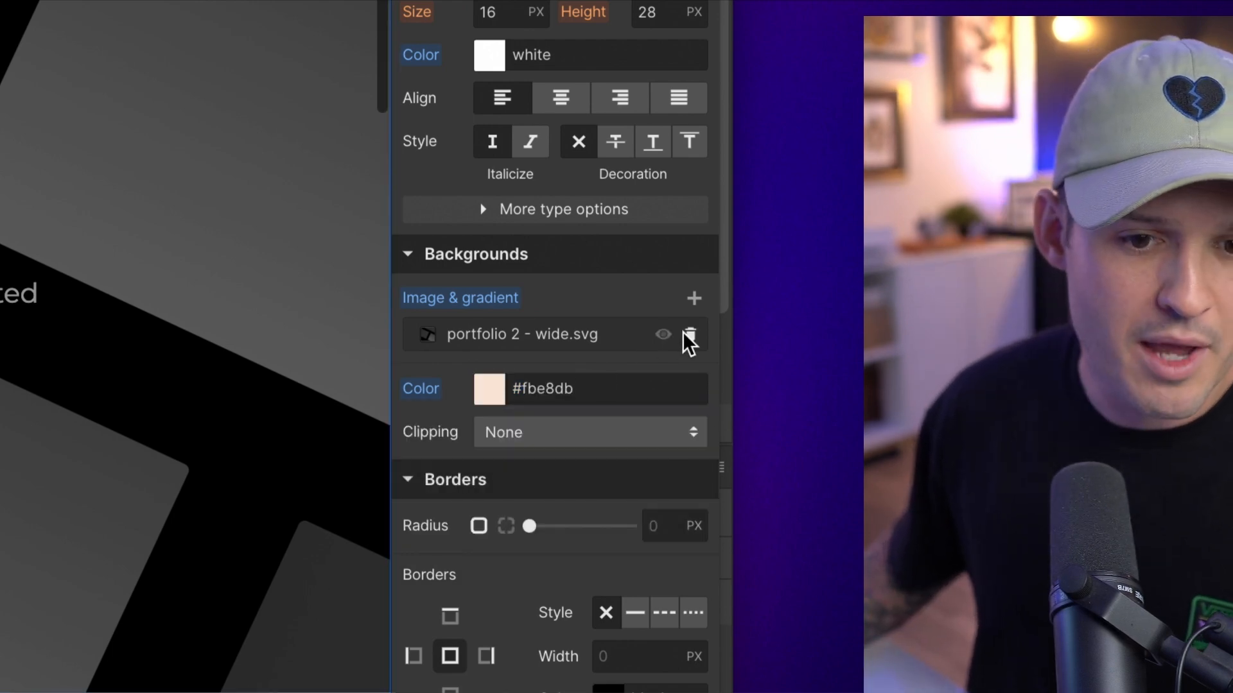
- Remove the Intro Header's portfolio 2 - wide.svg background image and add 1.jpg as its new background image
left_click(691, 335)
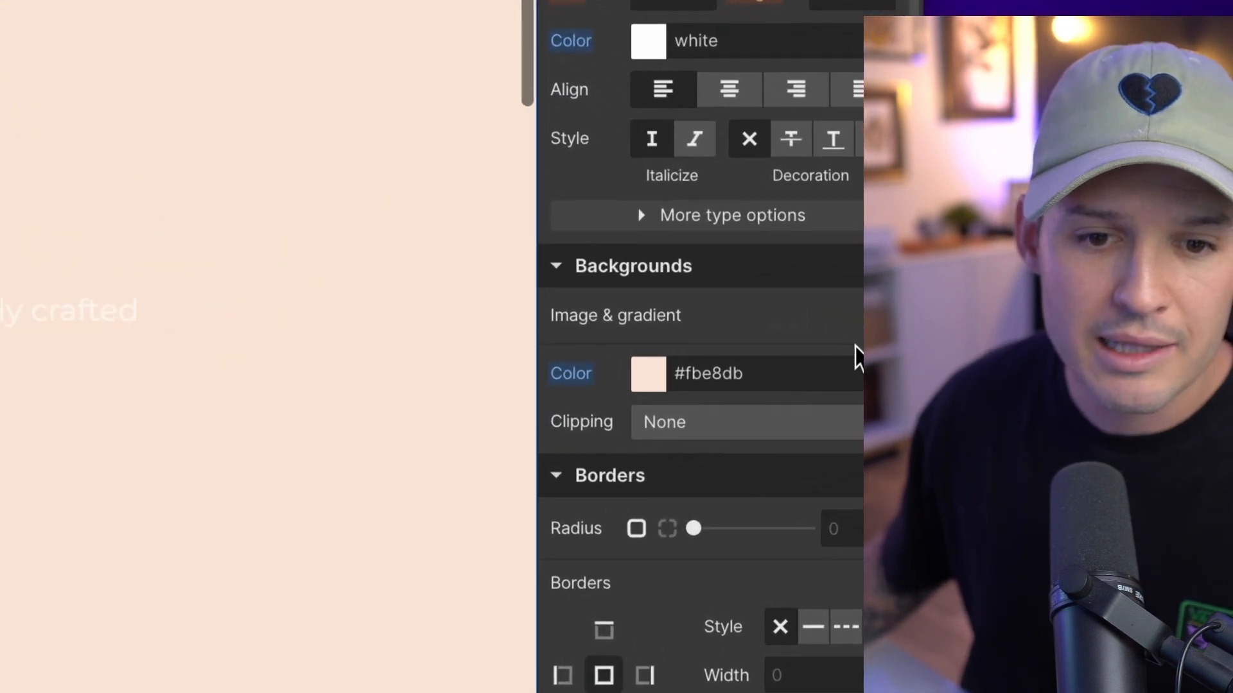
left_click(887, 313)
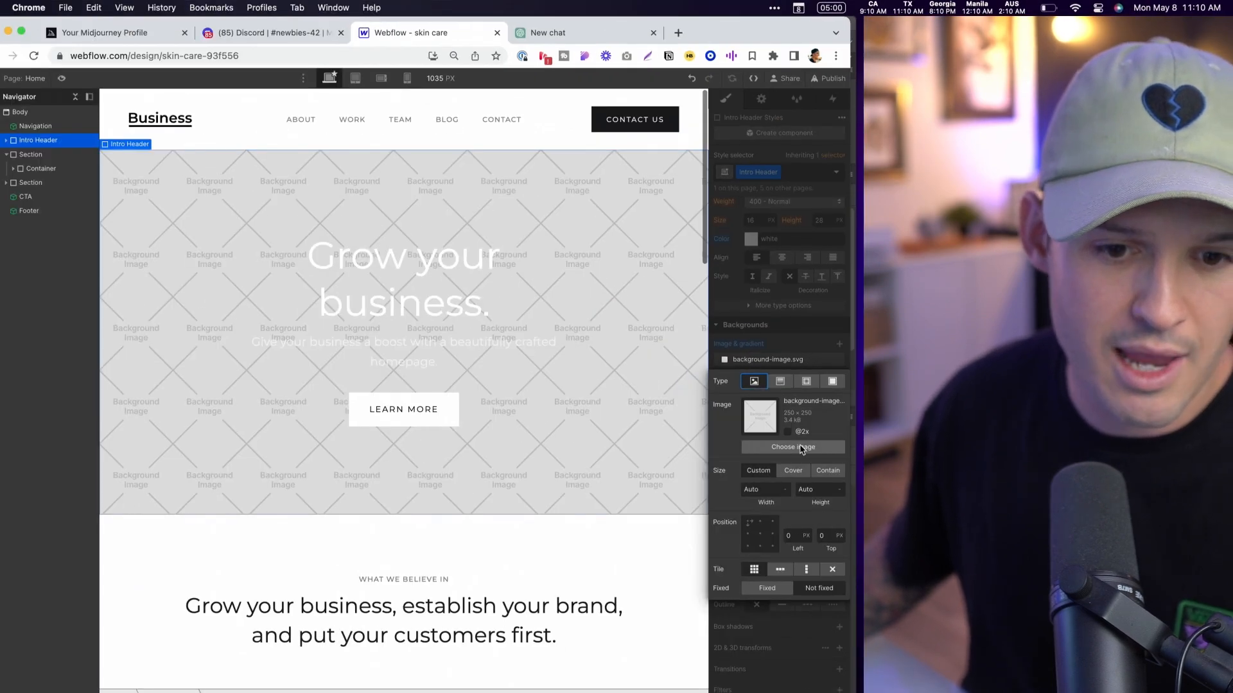
left_click(746, 611)
left_click(19, 190)
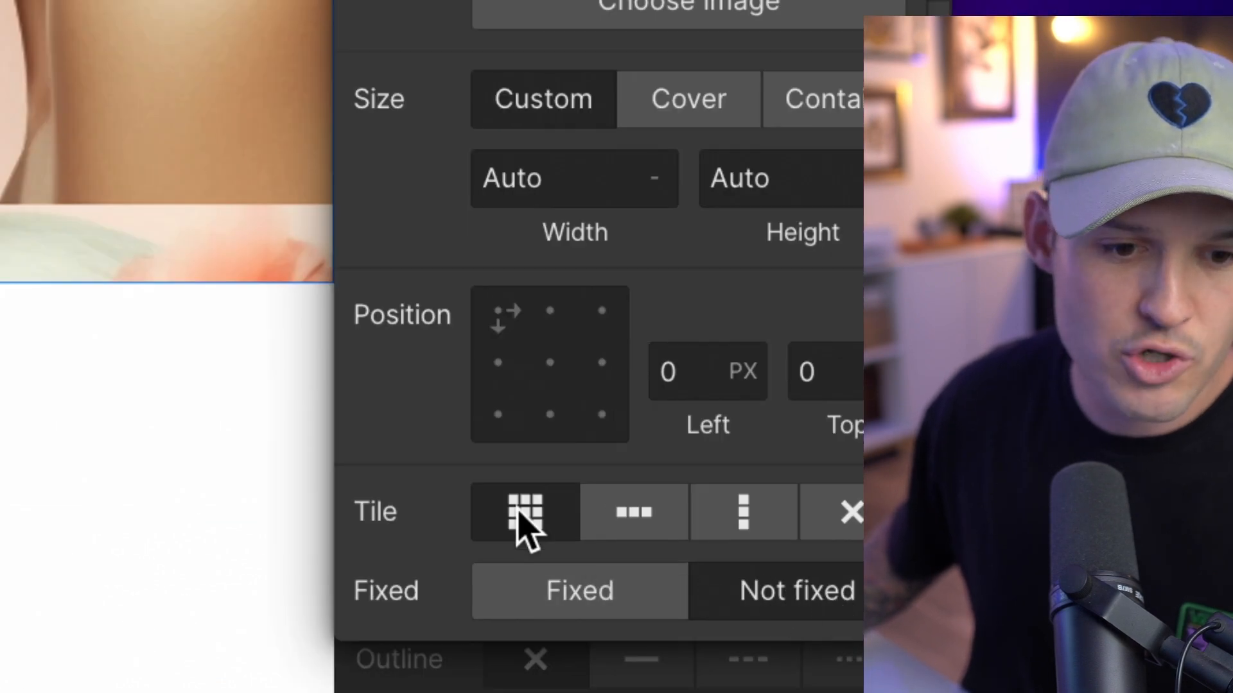
- Set the 1.jpg background to no tiling, right-center position (100%, 50%) and Contain size
left_click(836, 520)
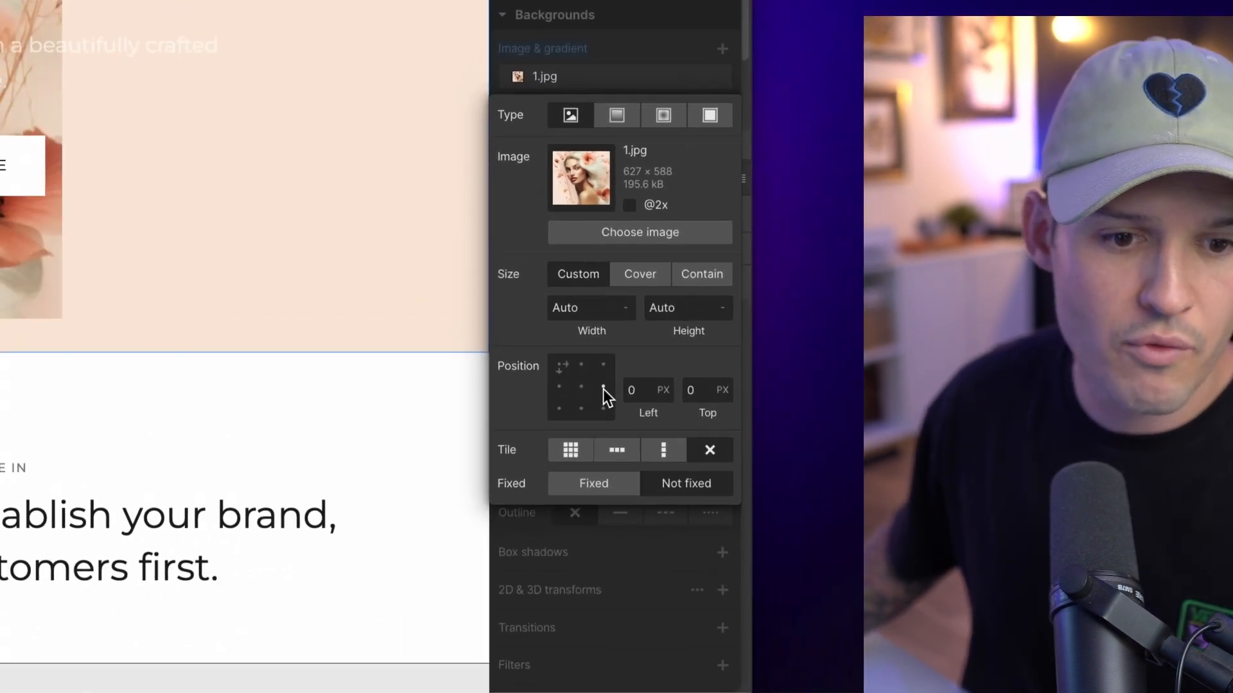
left_click(601, 362)
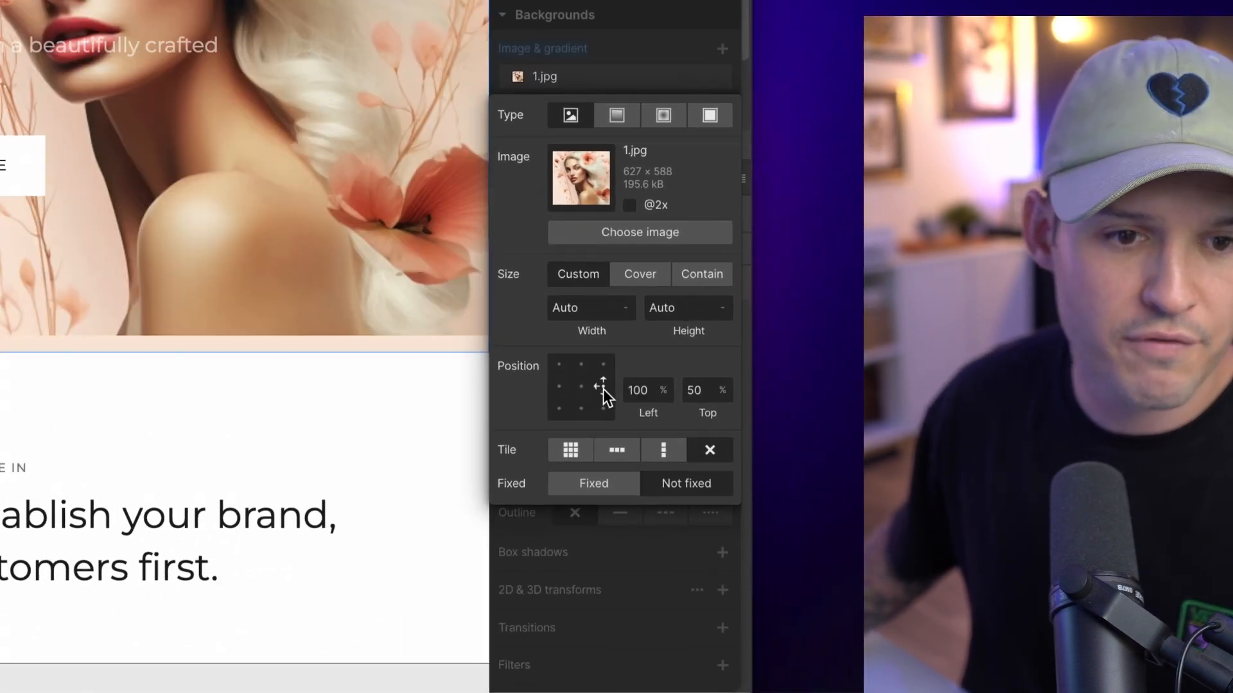
left_click(703, 273)
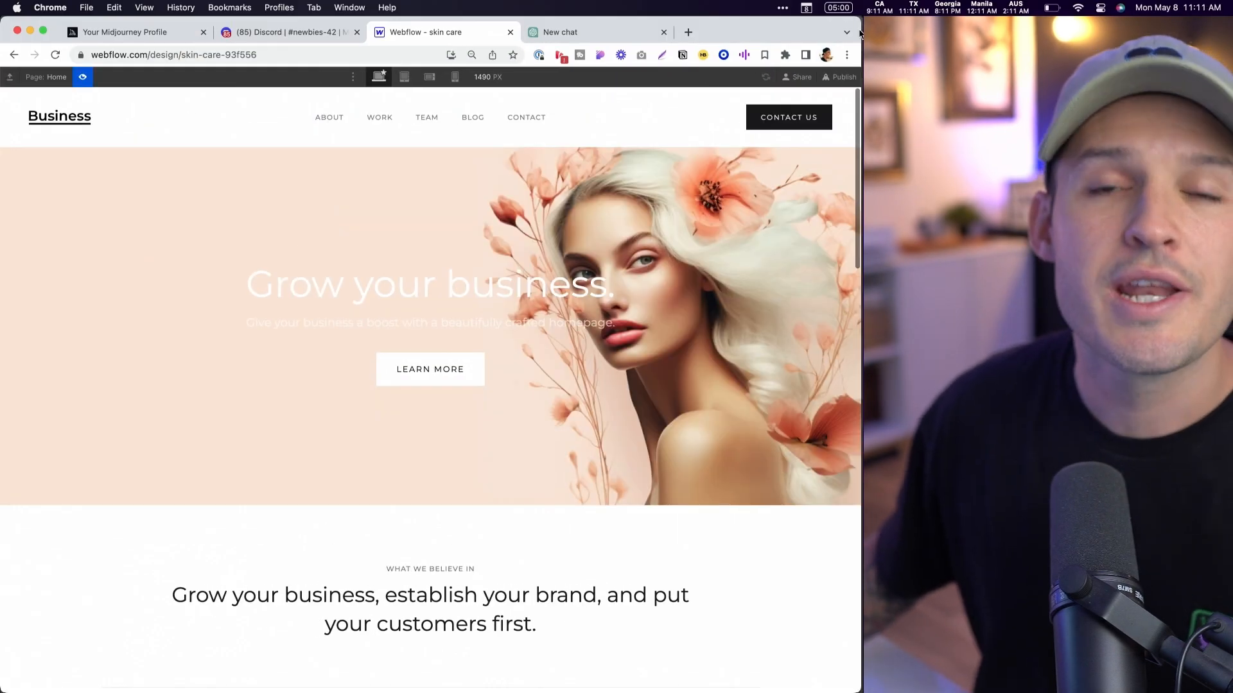
- Preview how the hero section responds to narrower browser widths and the tablet breakpoint, and return to editing
mouse_move(857, 72)
left_mouse_down()
mouse_move(561, 70)
mouse_move(860, 72)
left_mouse_up()
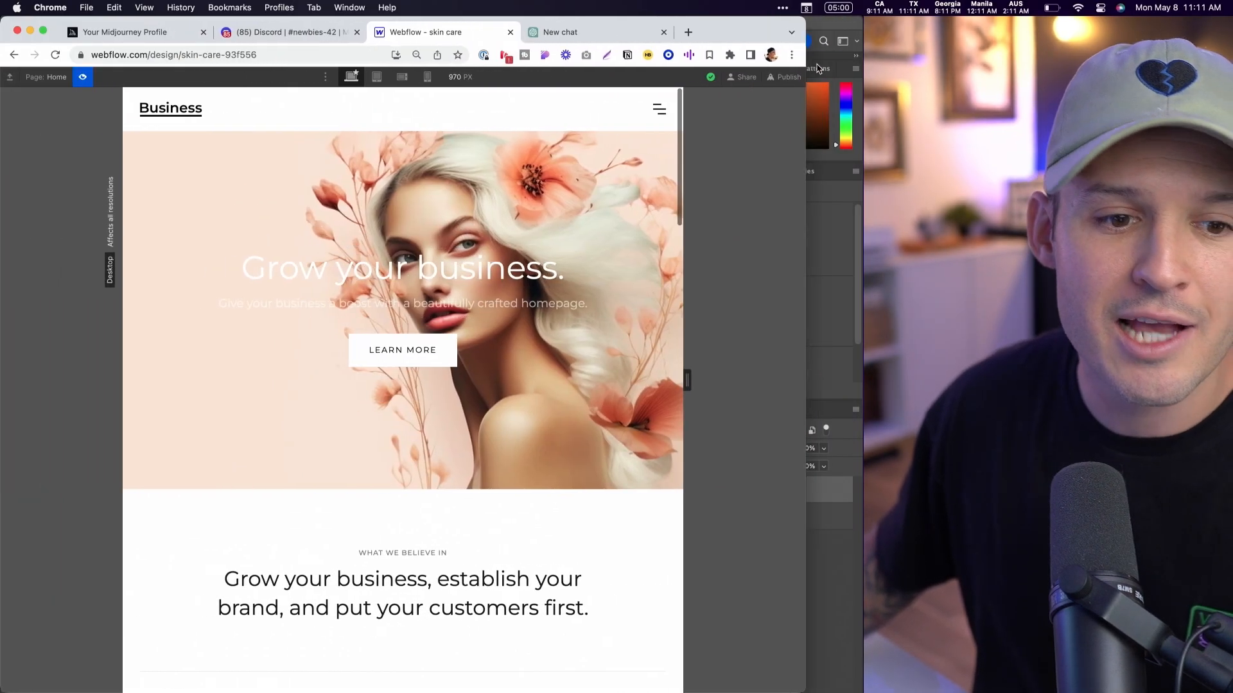
left_click_drag(951, 72, 860, 72)
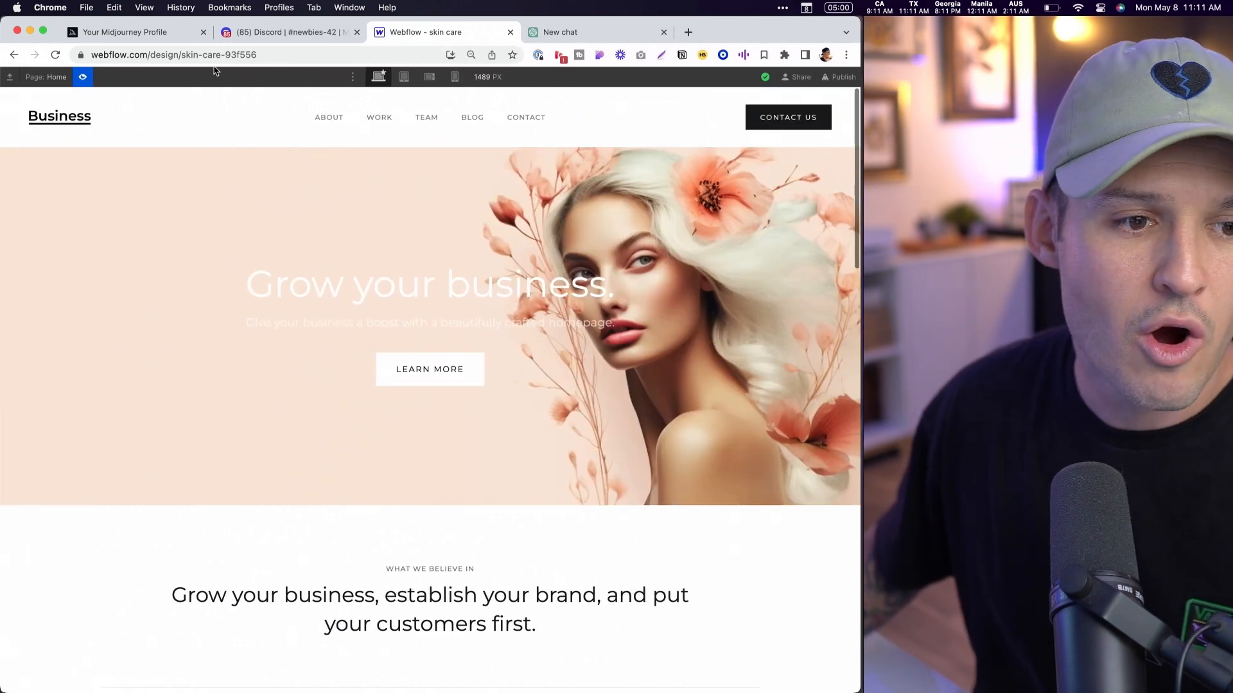
left_click(404, 77)
left_click(380, 77)
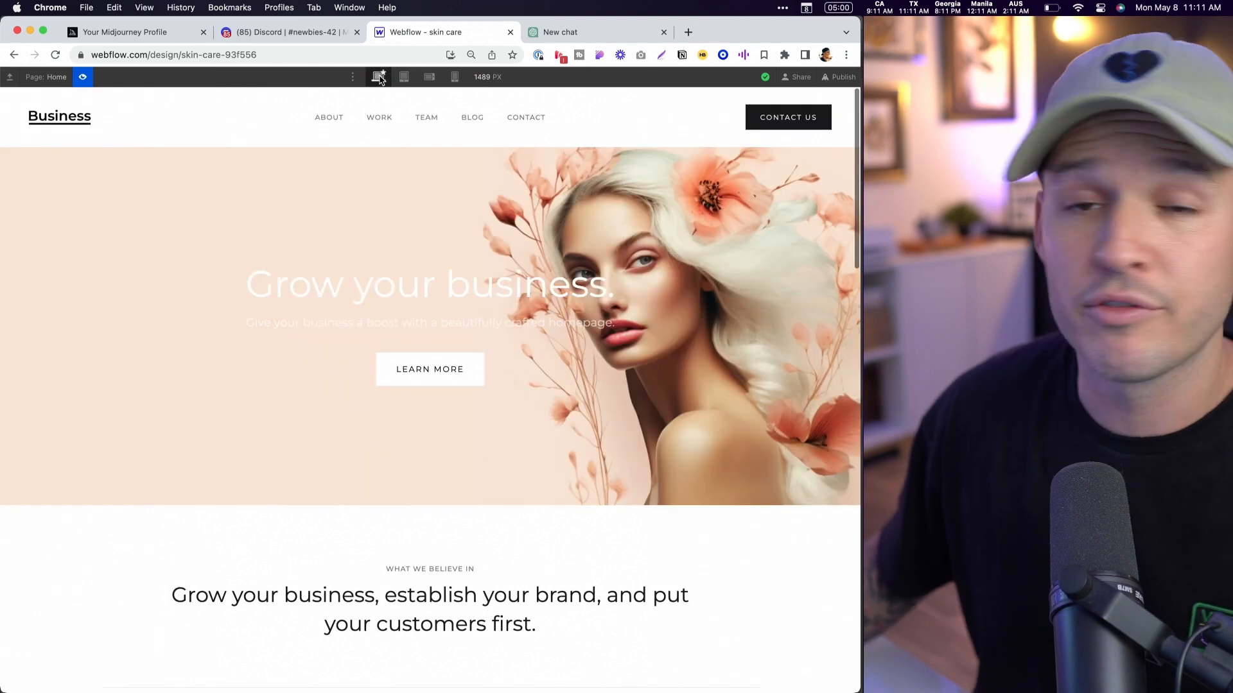
left_click(83, 84)
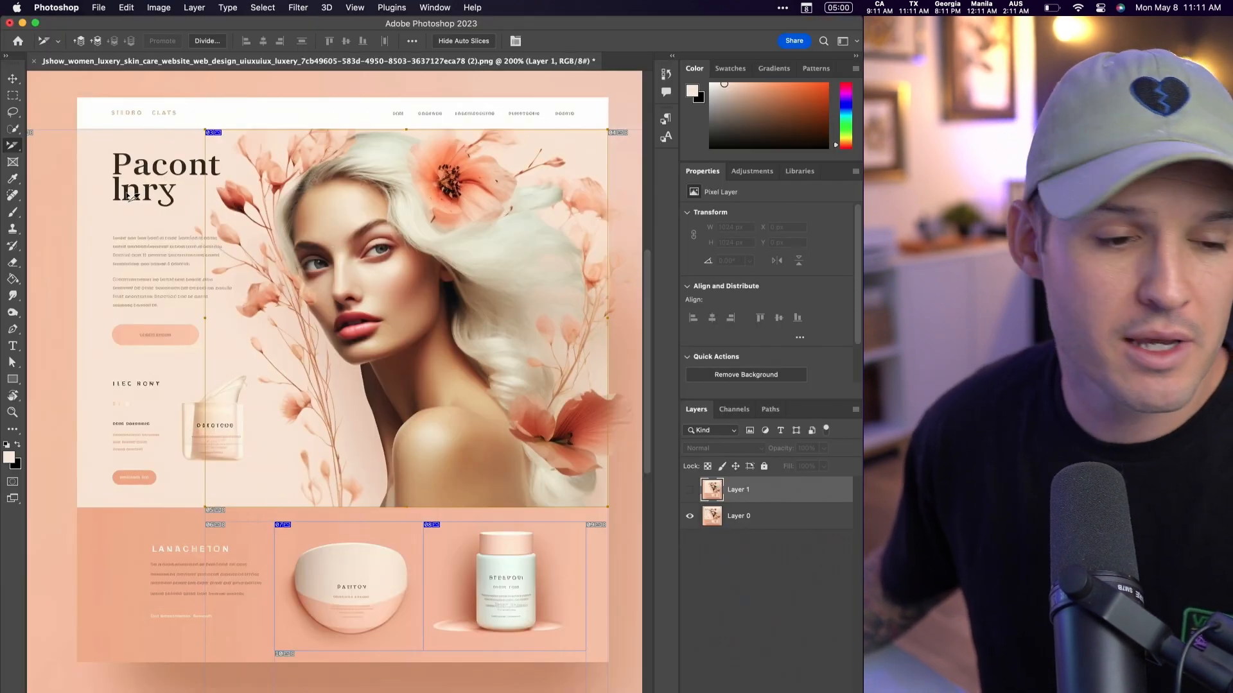
- Switch to Photoshop and sample the peach color fac5ac from the mockup's upper rounded button
key("v")
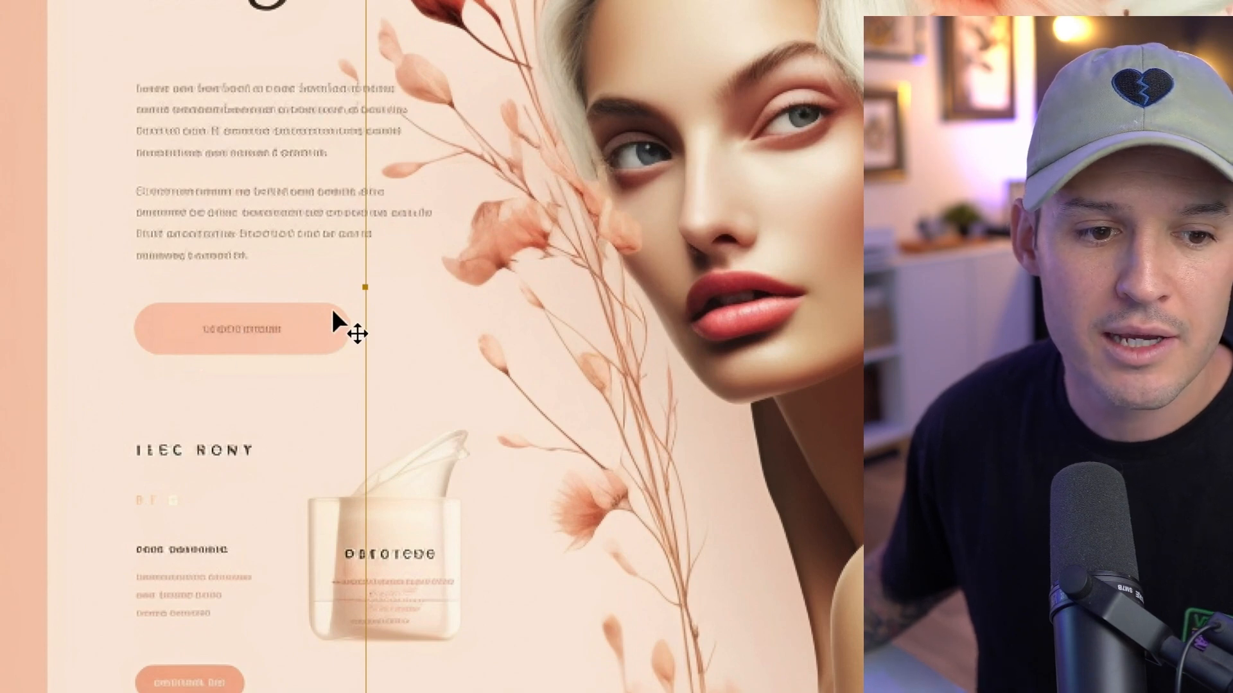
key("shift+super+c")
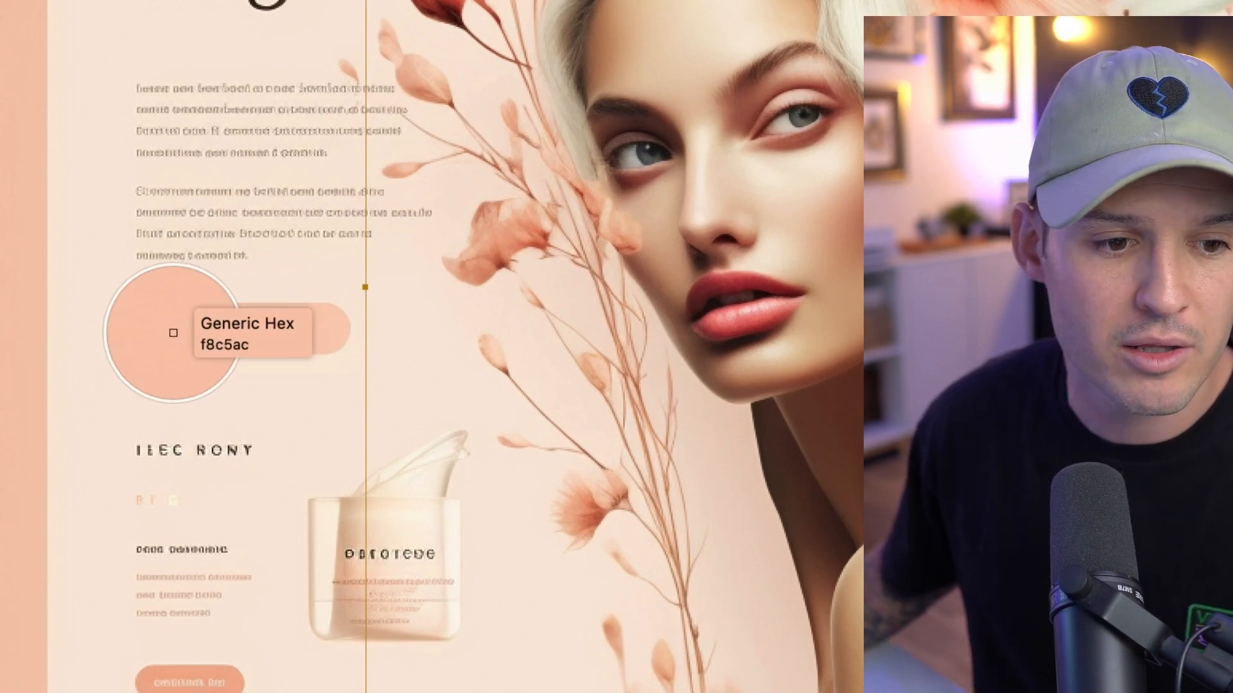
left_click(173, 333)
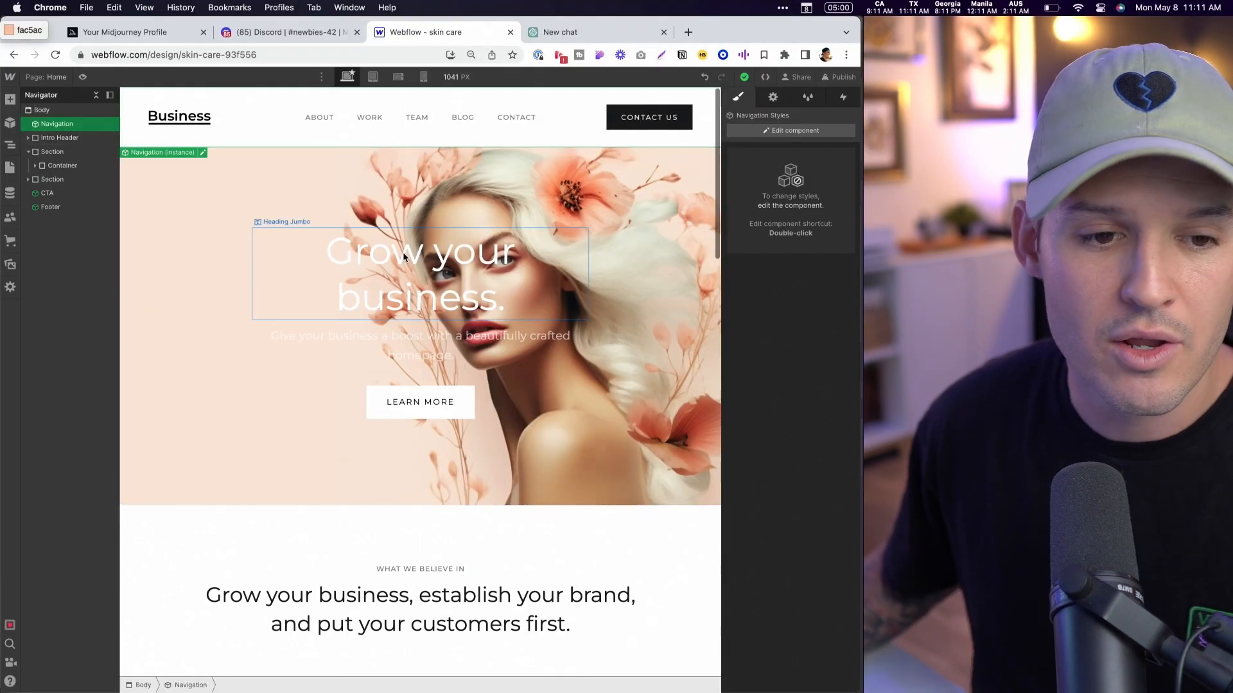
- Switch to Webflow and left-align the text of the Intro Text block and its parent Intro Content block
left_click(404, 257)
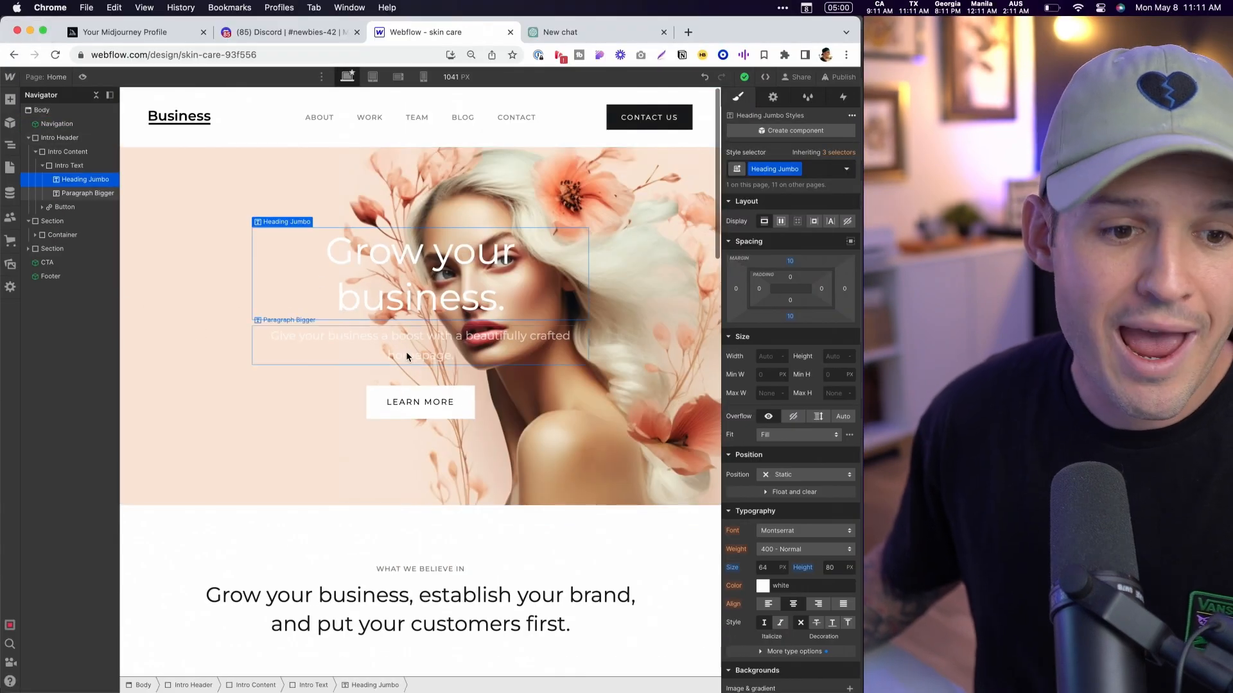
left_click(68, 166)
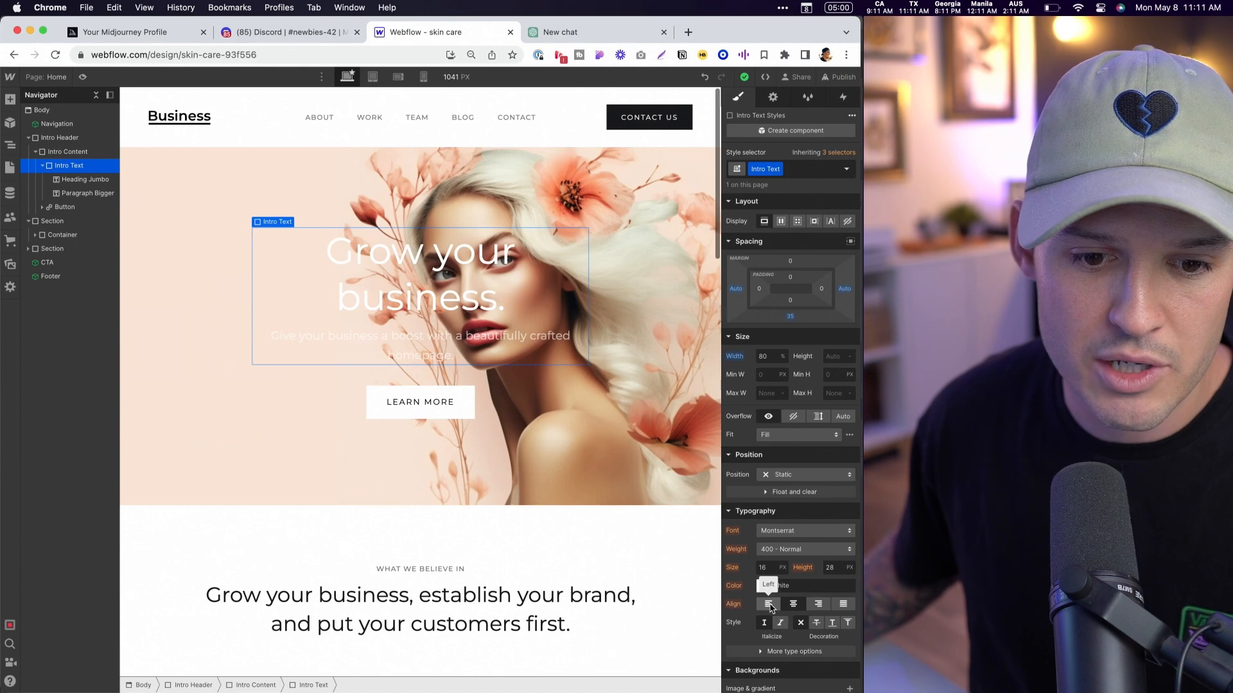
left_click(769, 605)
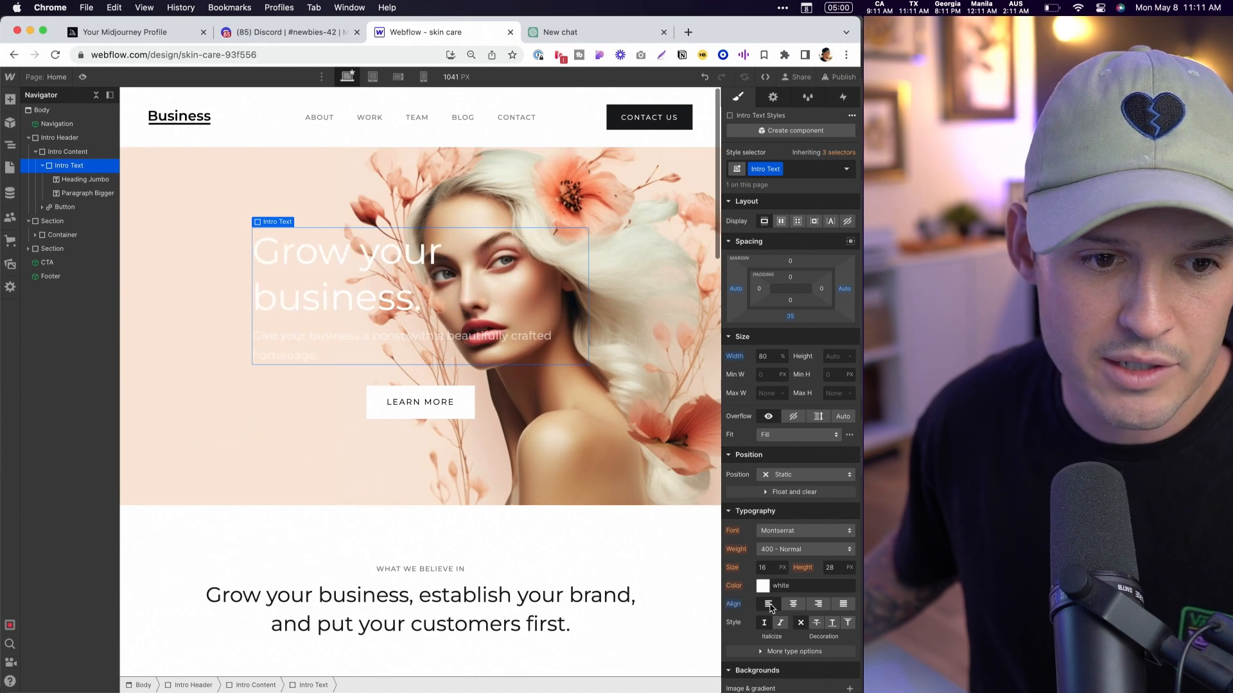
left_click(65, 206)
left_click(61, 165)
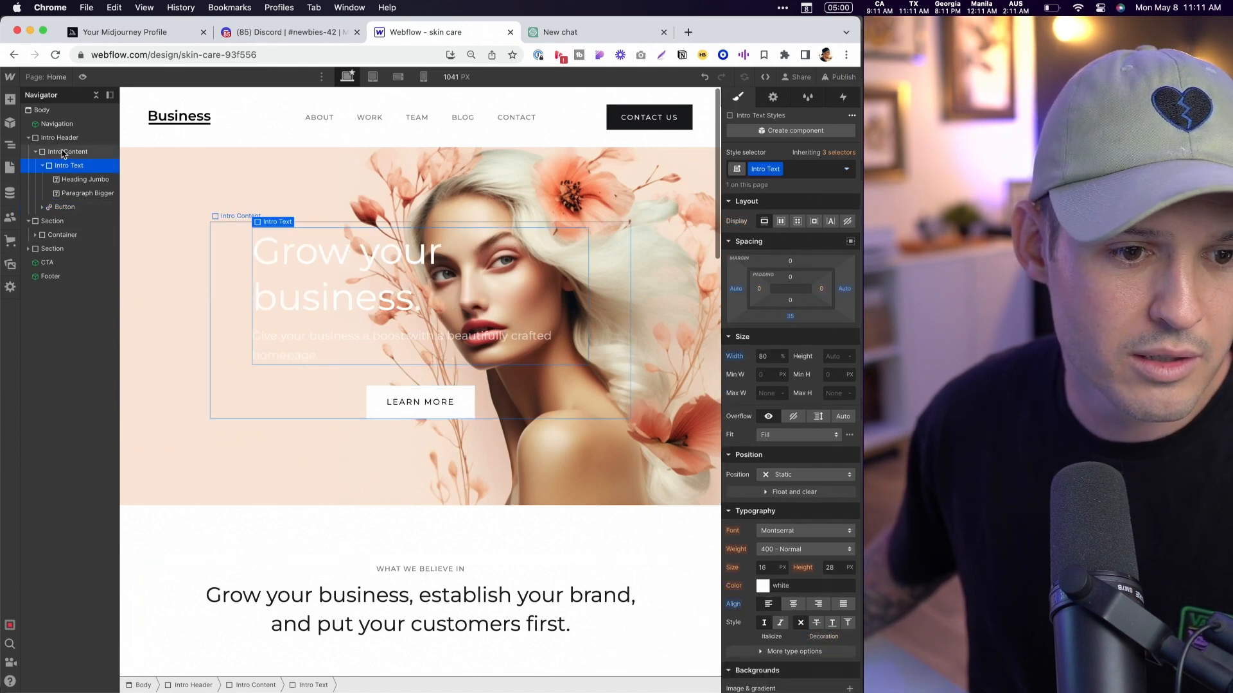
left_click(64, 152)
left_click(769, 674)
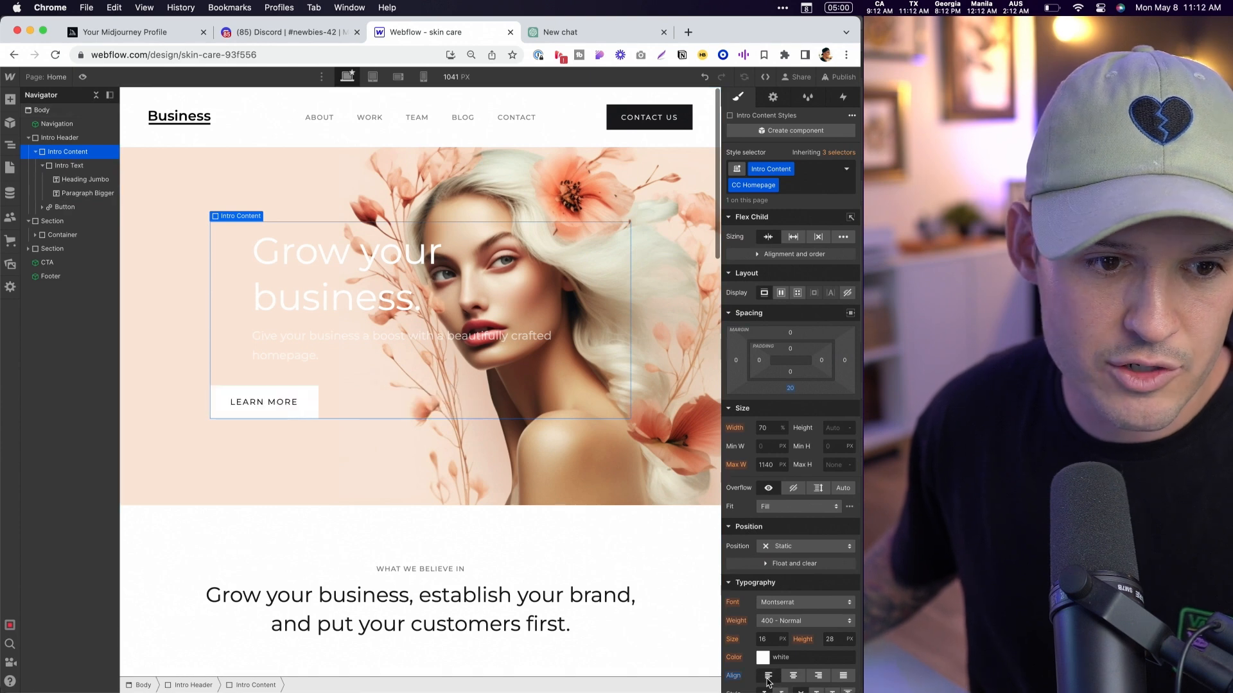
- Set the Intro Text block's width to 100%
left_click(84, 166)
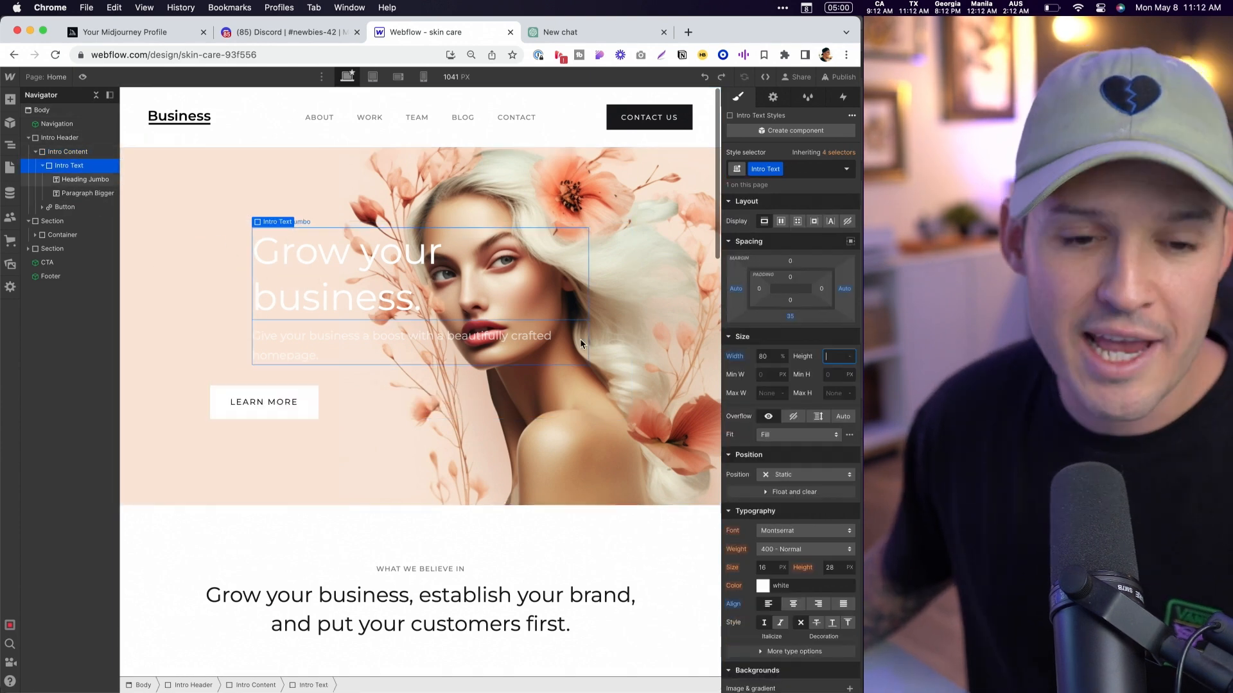
type("100")
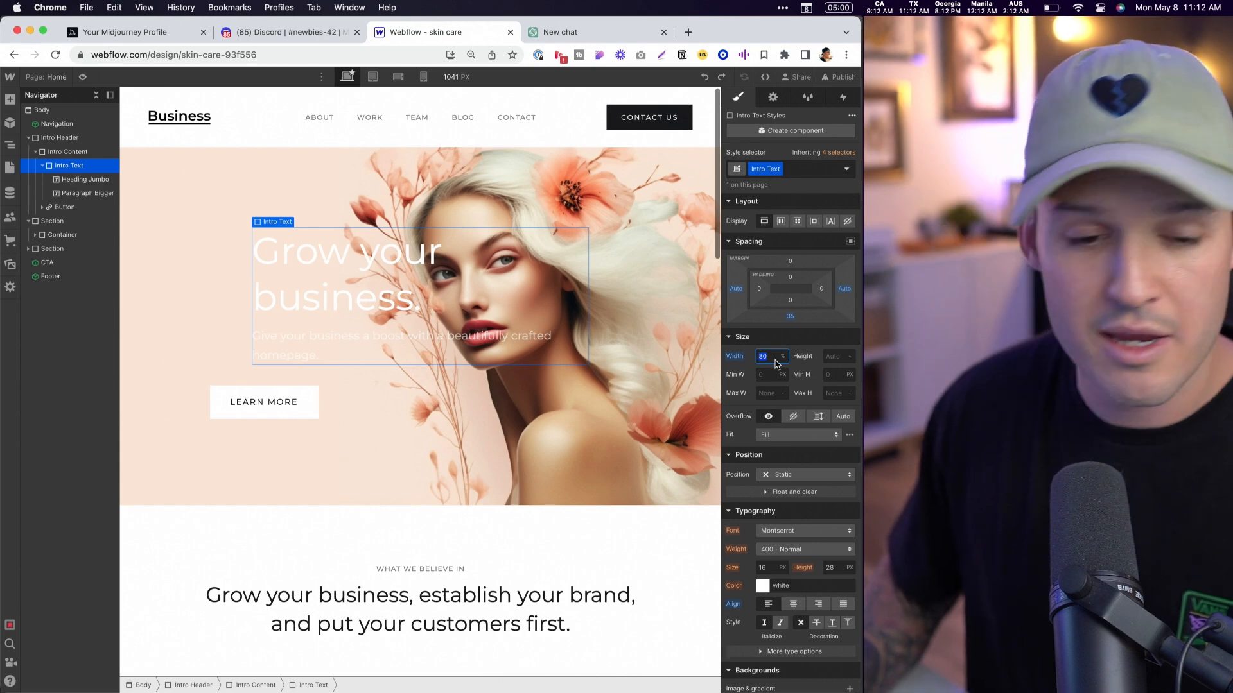
key("Tab")
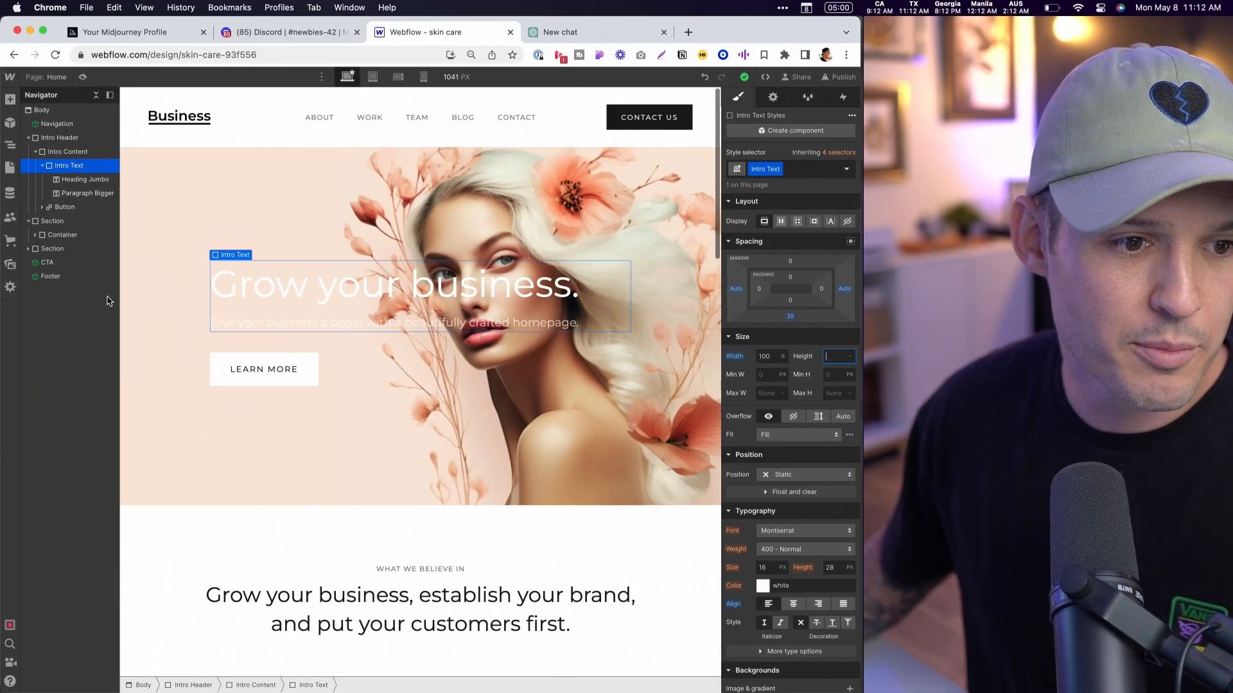
- Reduce the Intro Content block's width to 50%
left_click(72, 151)
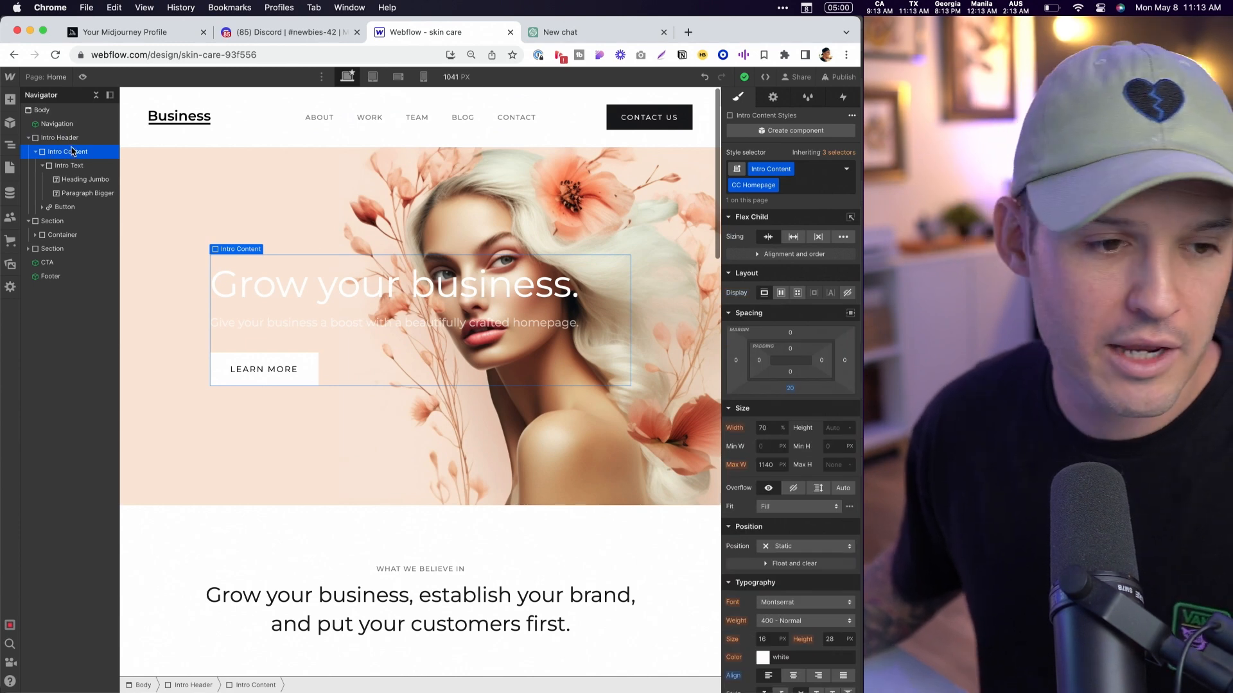
left_click(773, 430)
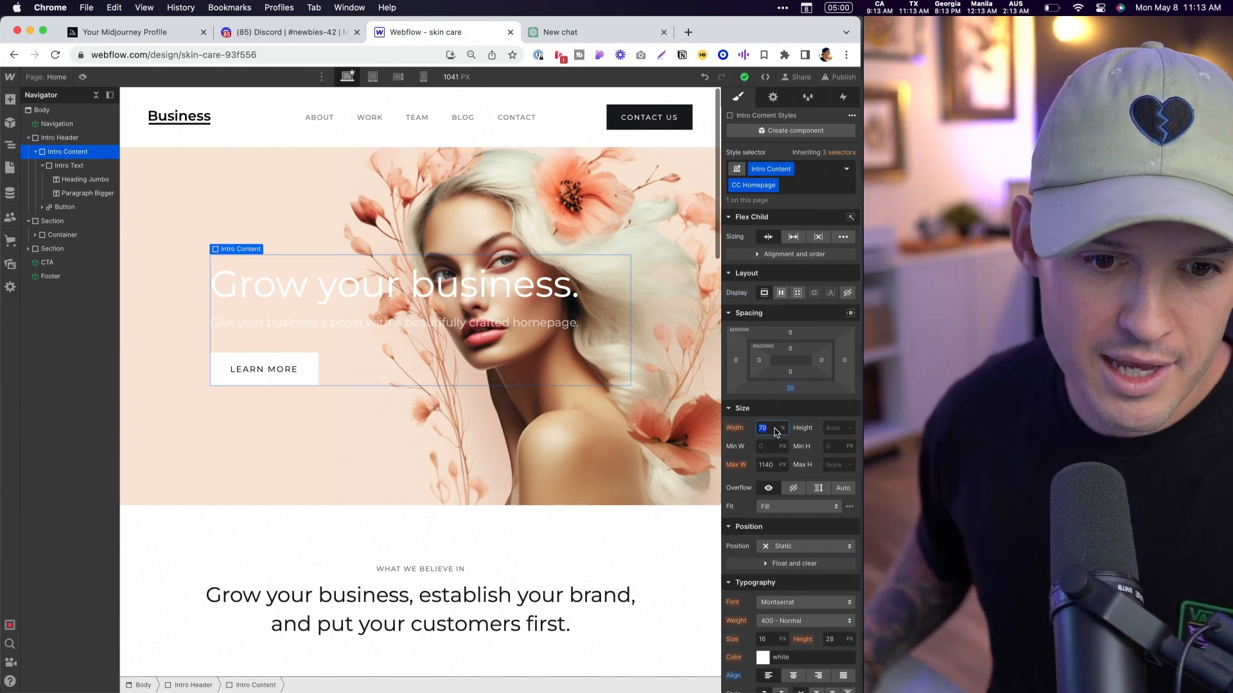
key("shift+Down")
key("shift+Down")
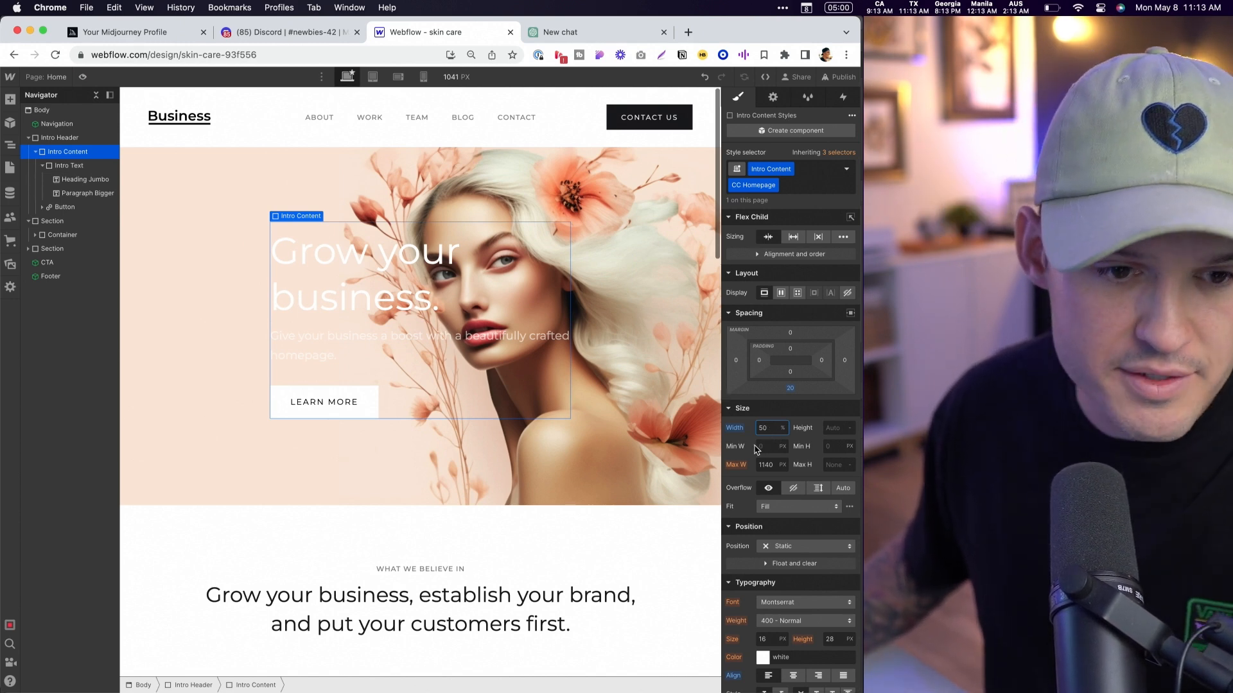
- Set the Intro Content block's position to Absolute and its parent Intro Header's position to Relative
left_click(810, 548)
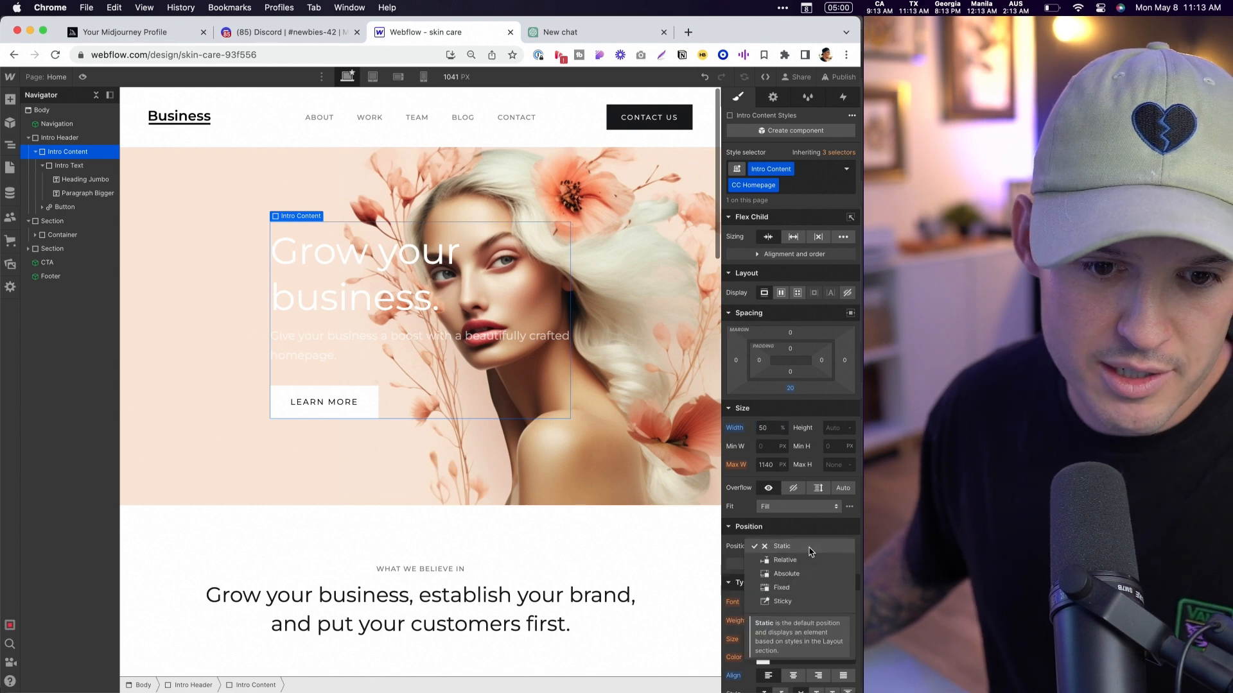
left_click(805, 572)
left_click(68, 139)
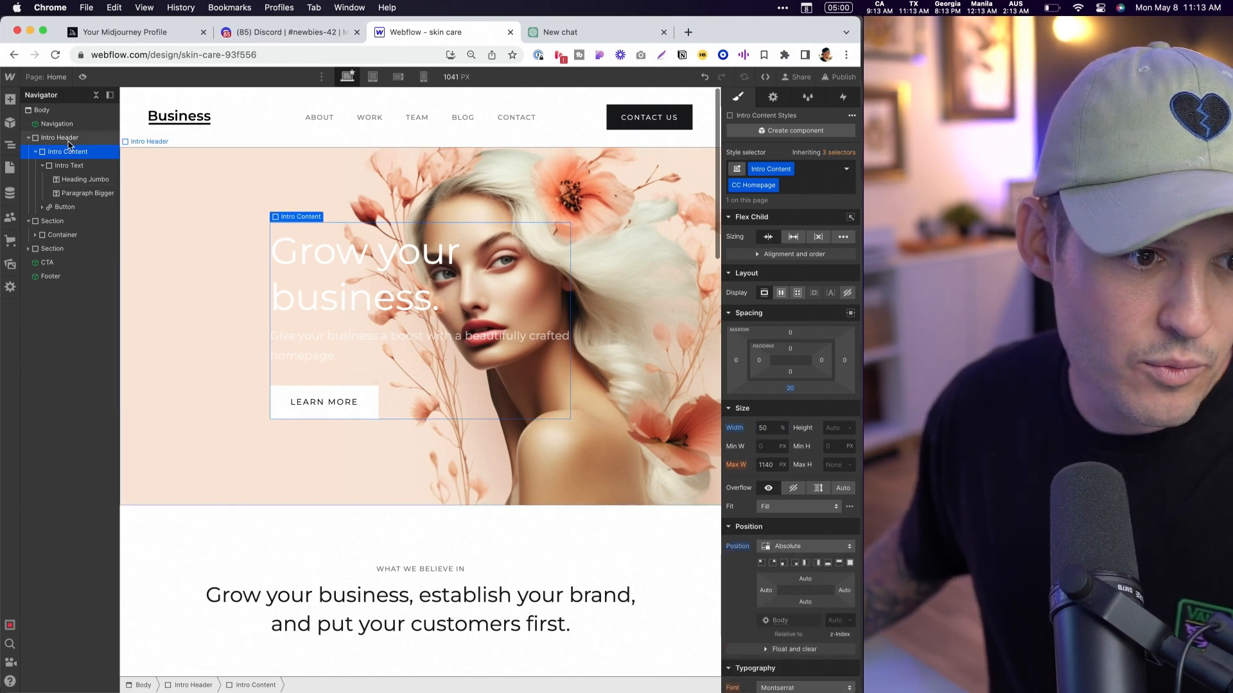
left_click(782, 586)
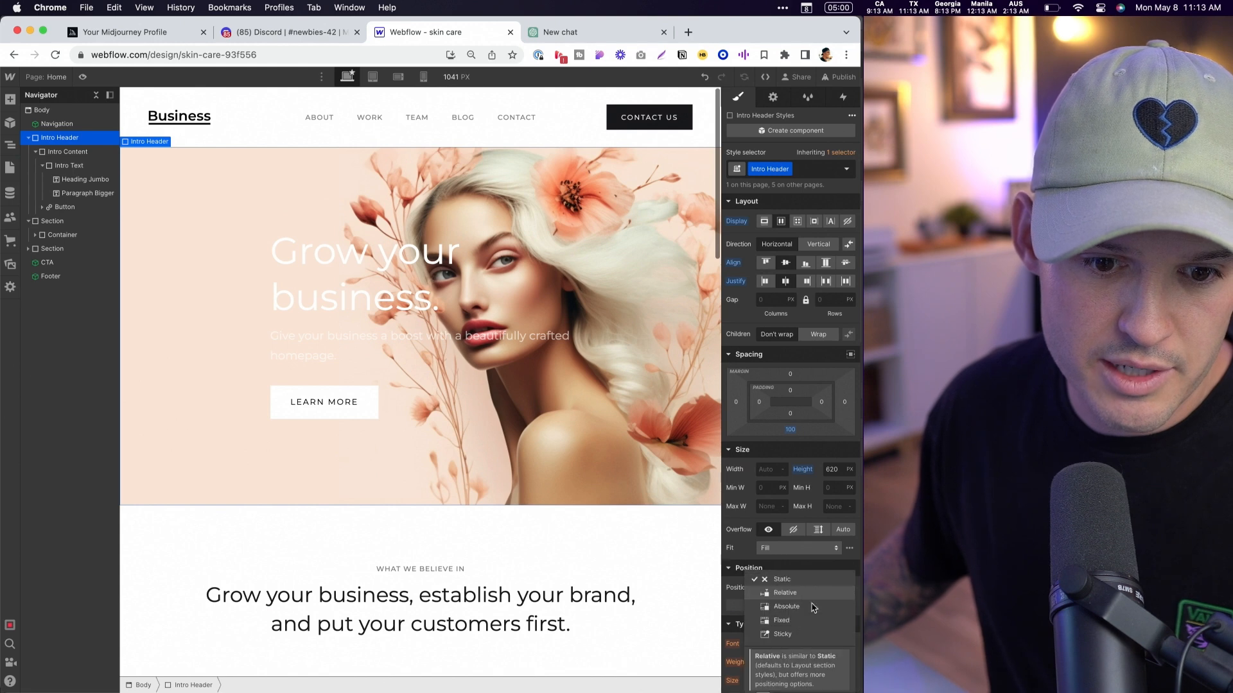
left_click(811, 599)
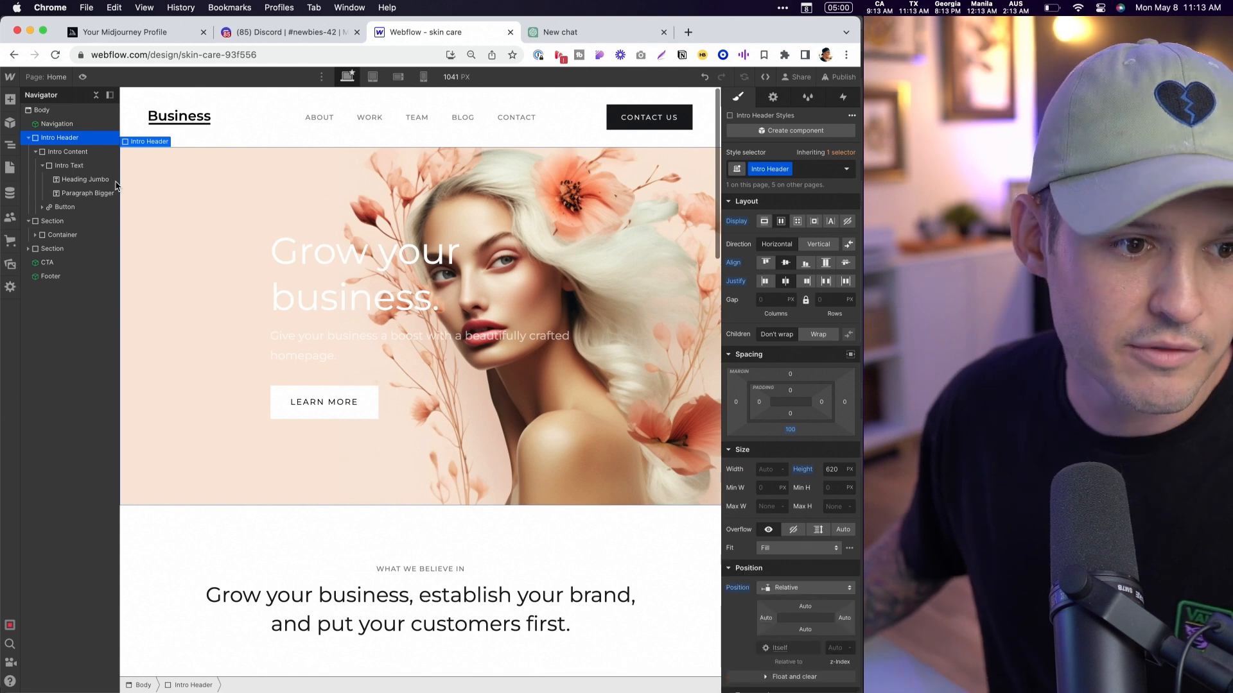
- Set the left offset of the absolutely positioned Intro Content block to 46 px so the text sits near the hero's left side
left_click(68, 151)
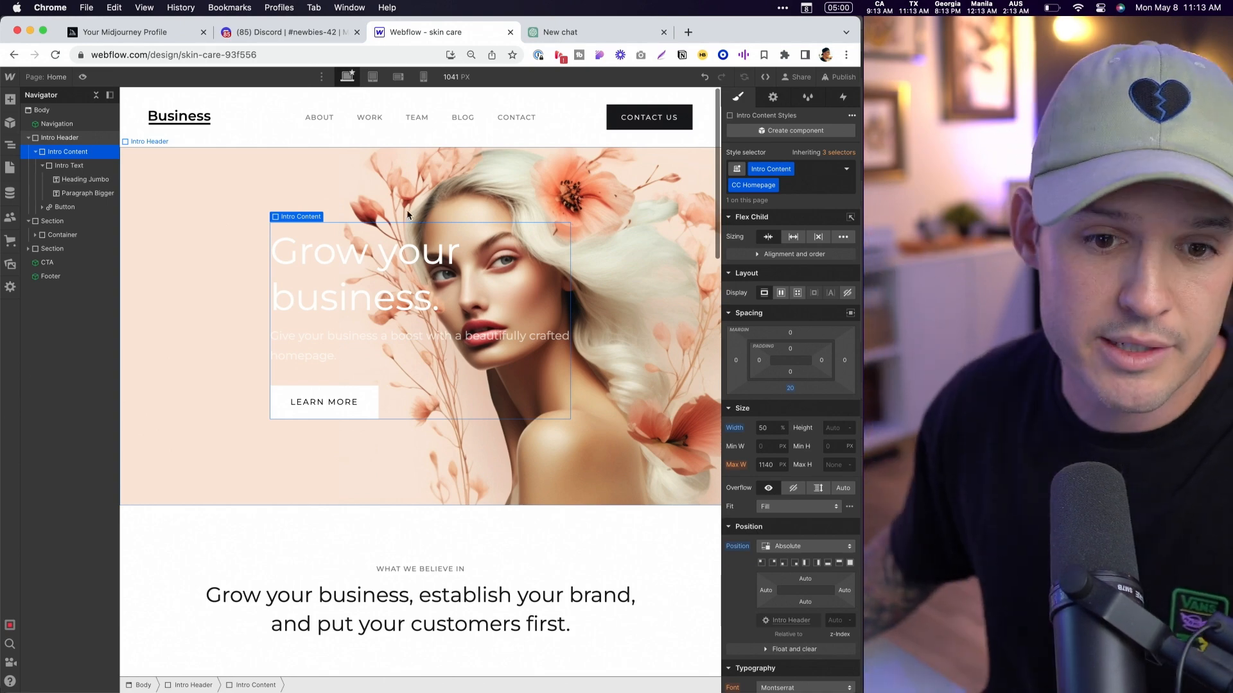
scroll(807, 476, "down", 3)
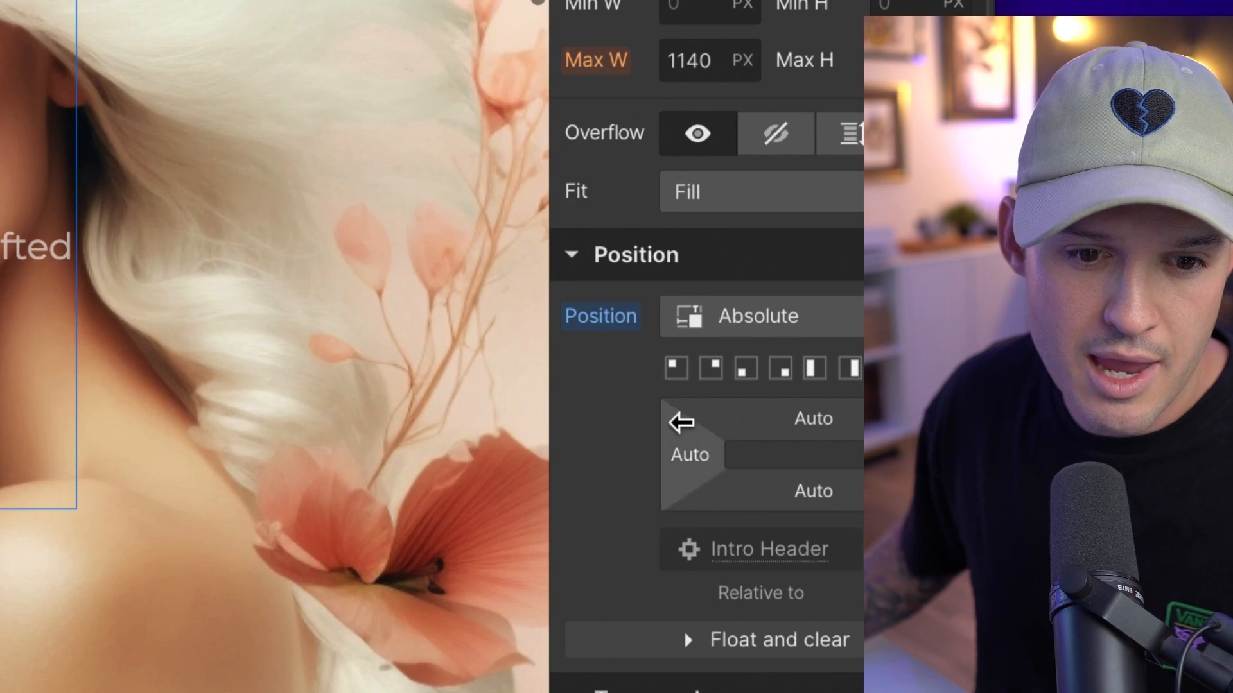
left_click(696, 457)
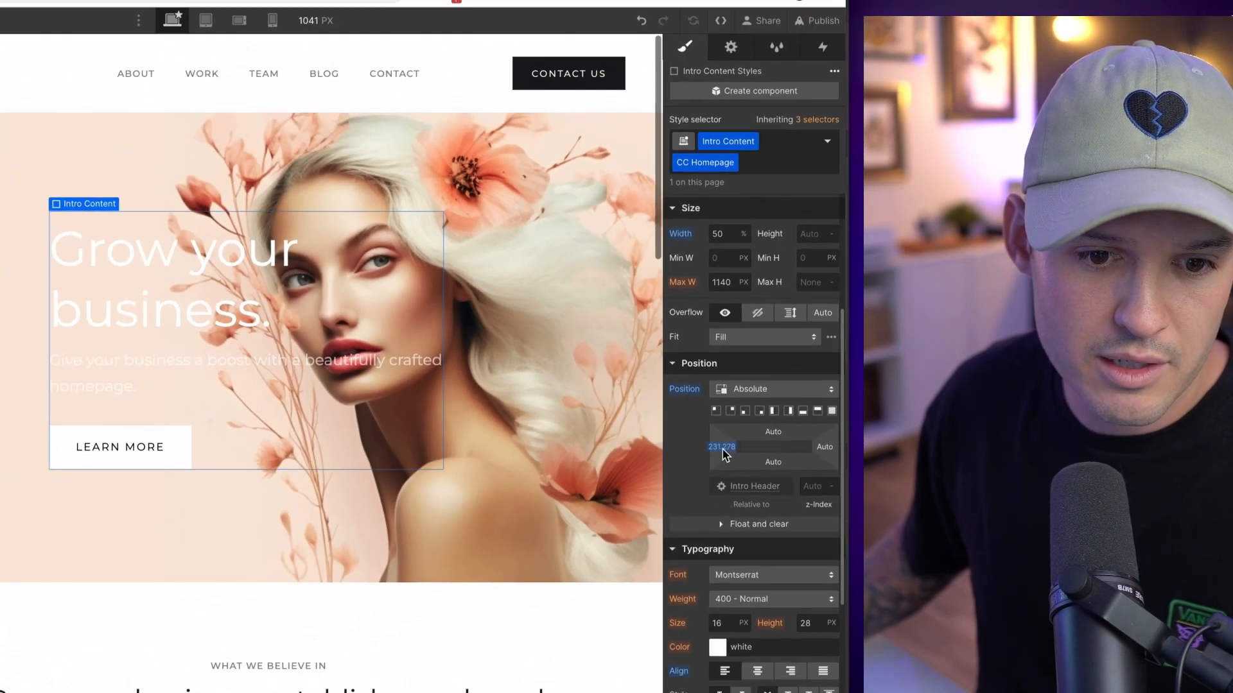
left_click(691, 458)
left_click(731, 495)
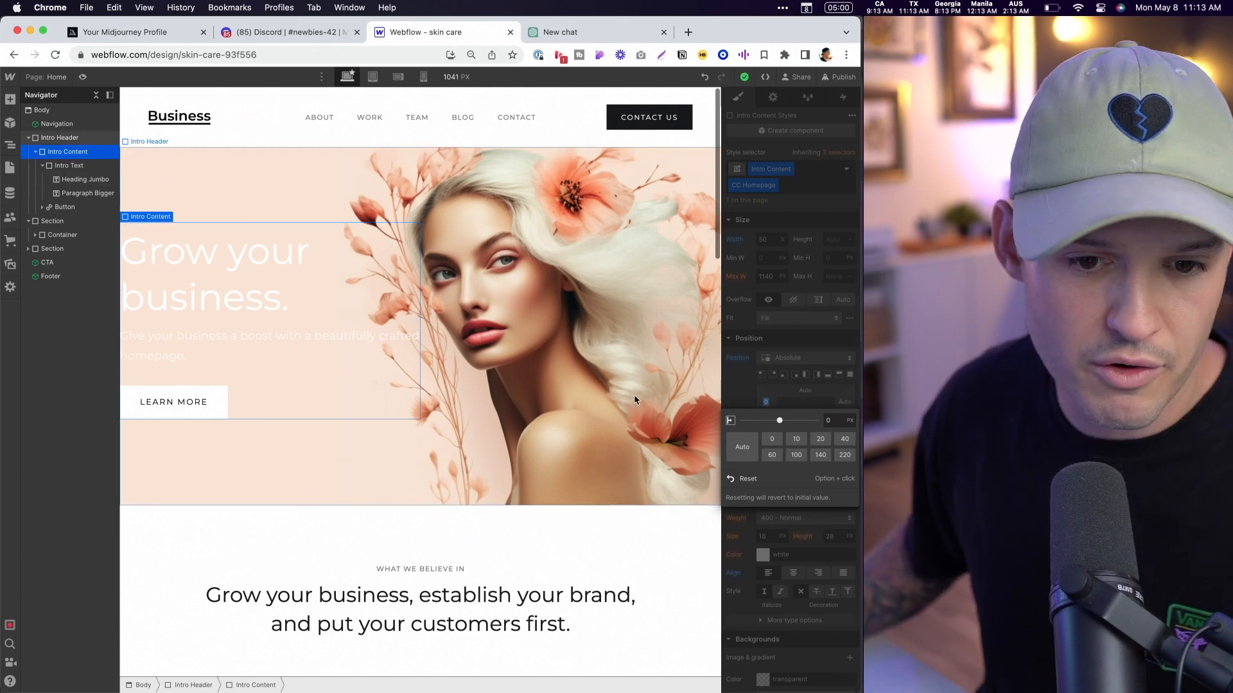
left_click(820, 440)
left_click(844, 441)
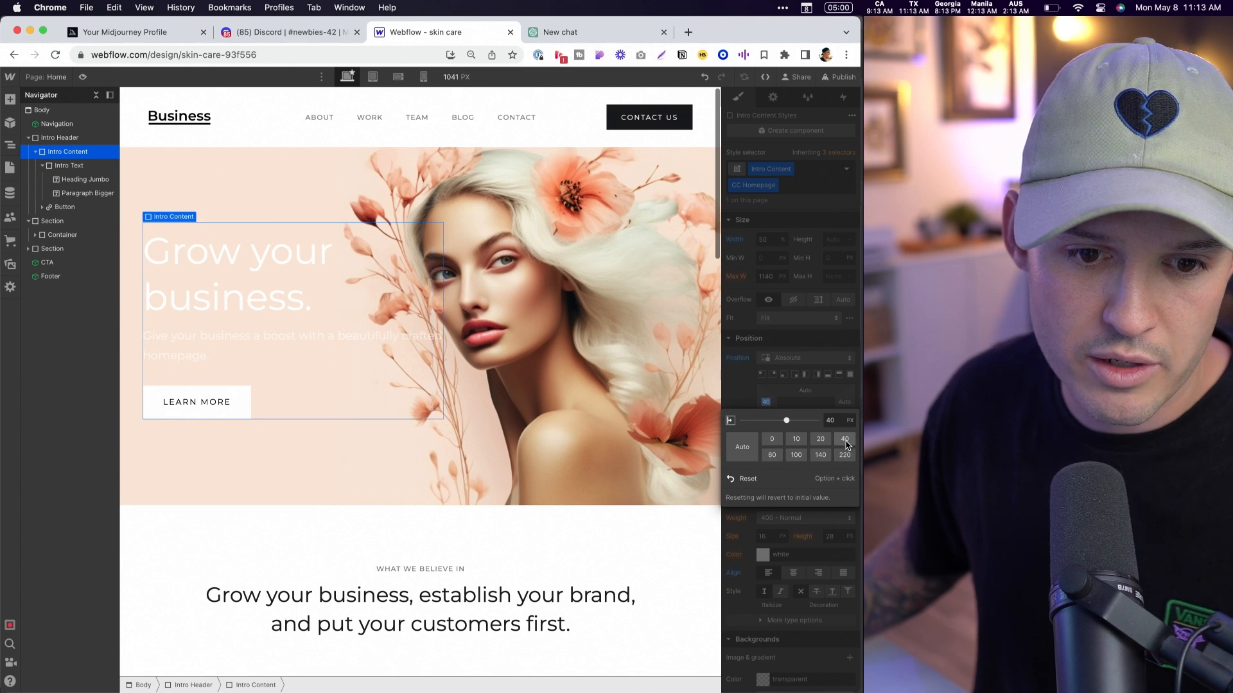
left_click(797, 455)
left_click(772, 458)
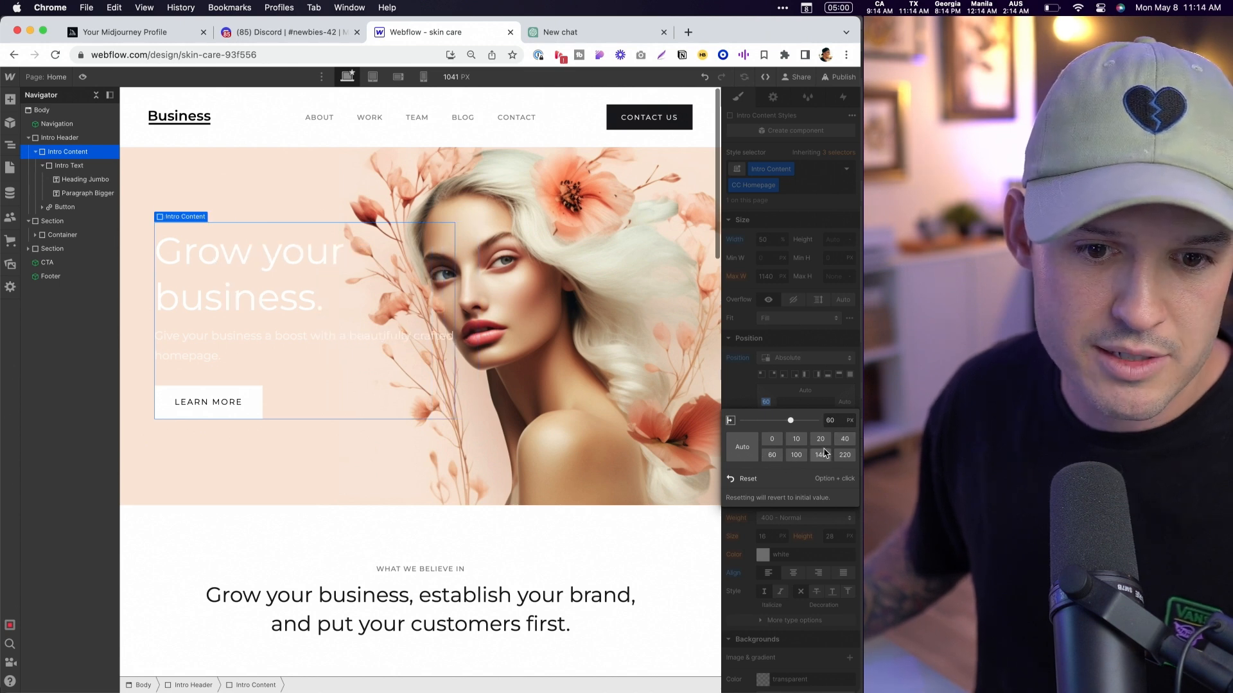
left_click(845, 440)
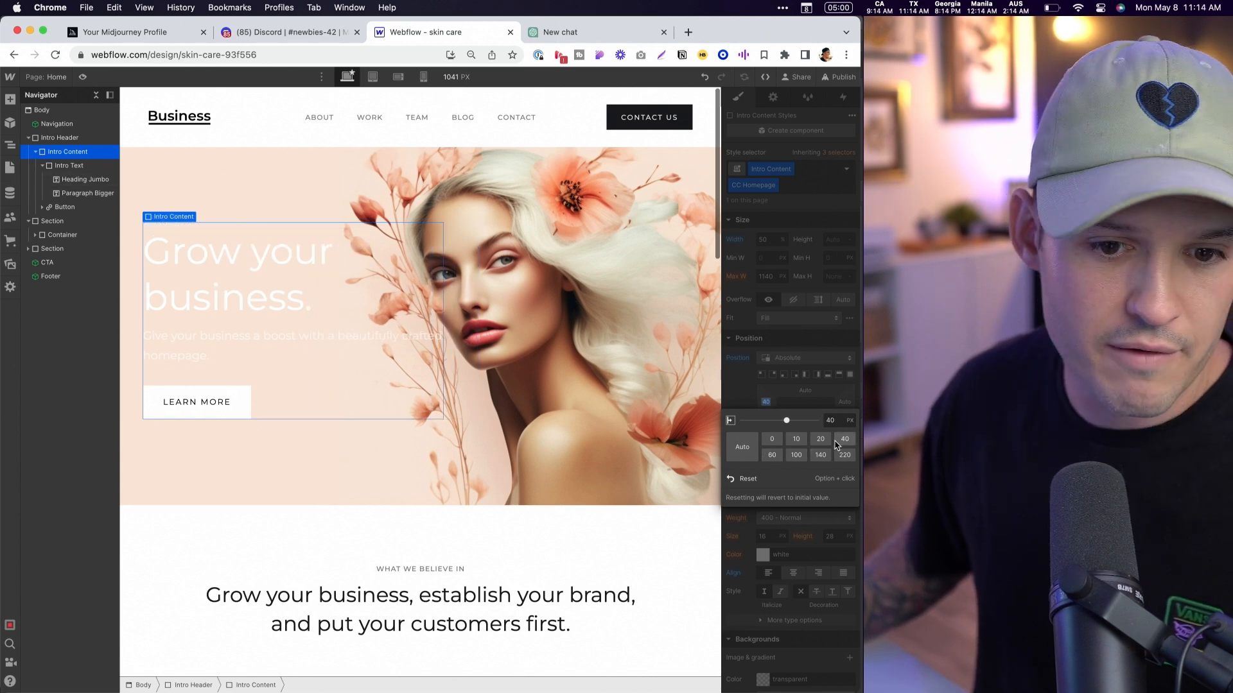
left_click_drag(789, 423, 789, 426)
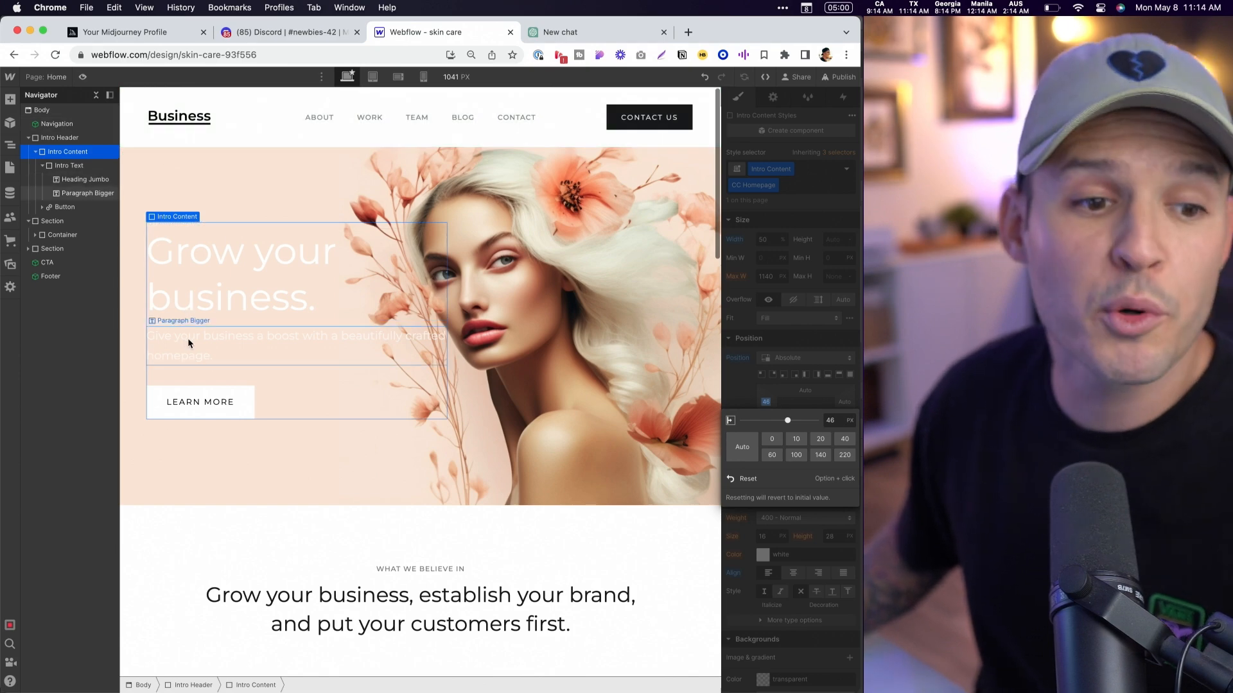
- Change the text color of the hero's Heading Jumbo and Paragraph Bigger from white to black
left_click(226, 302)
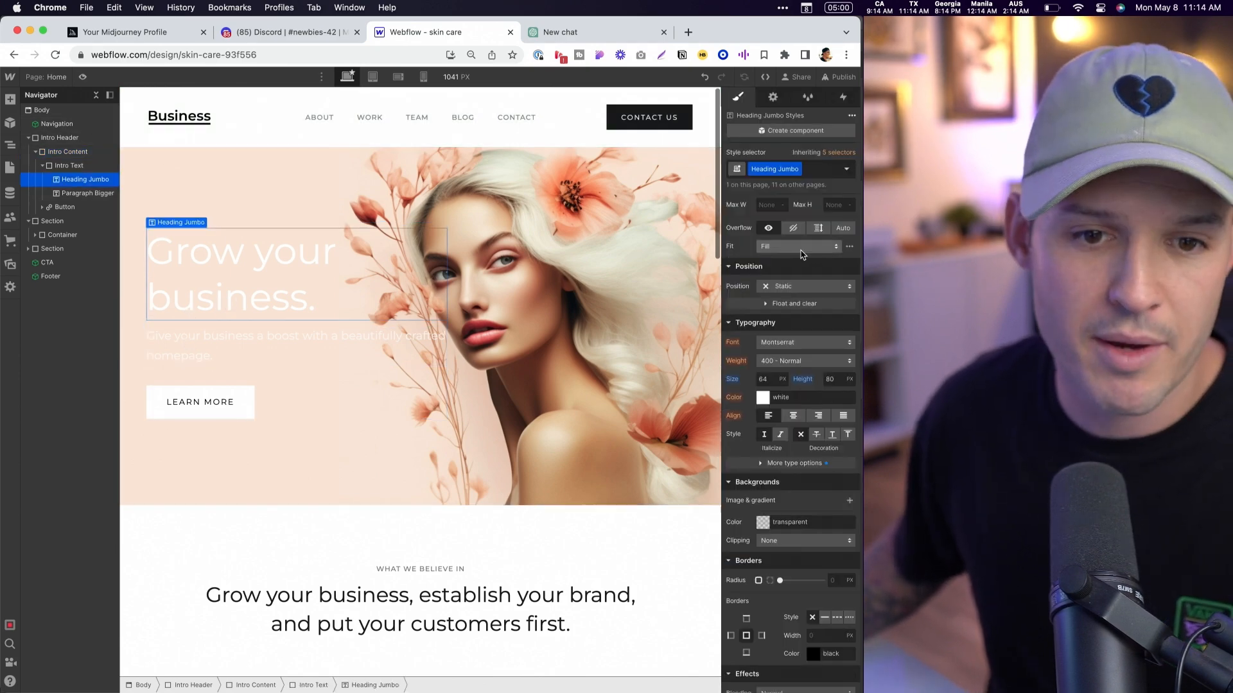
scroll(802, 255, "up", 5)
left_click(762, 586)
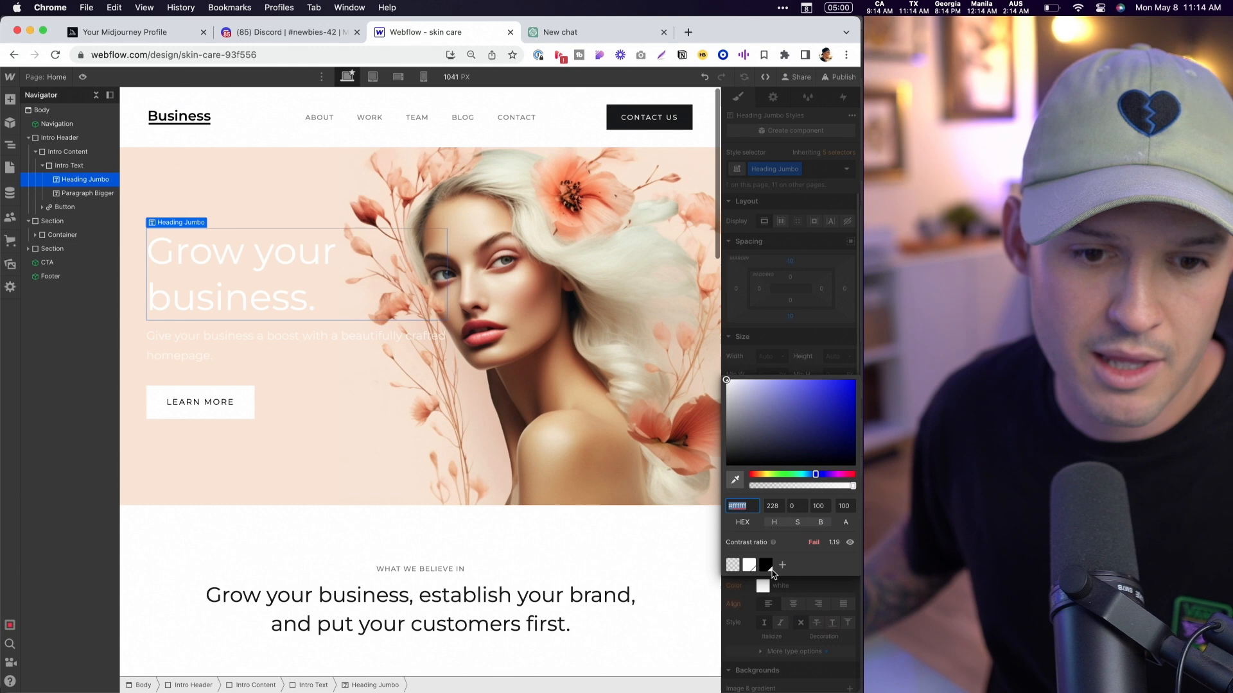
left_click(766, 565)
left_click(206, 349)
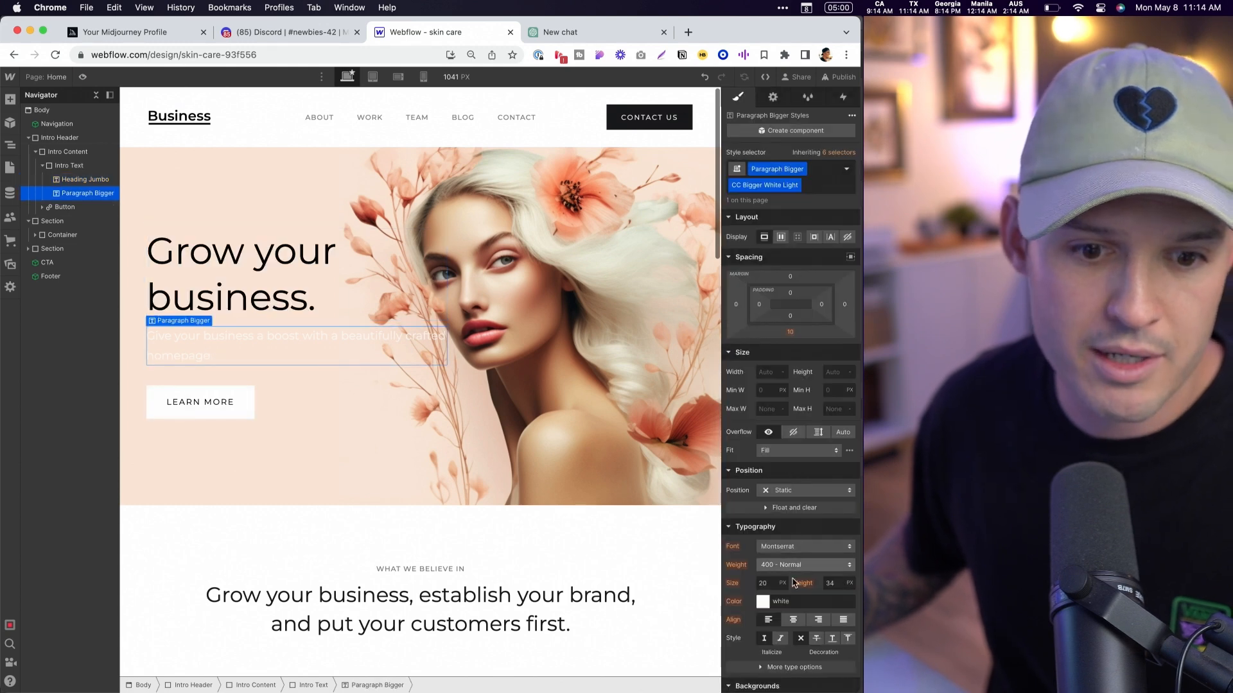
left_click(762, 602)
left_click_drag(764, 436, 671, 536)
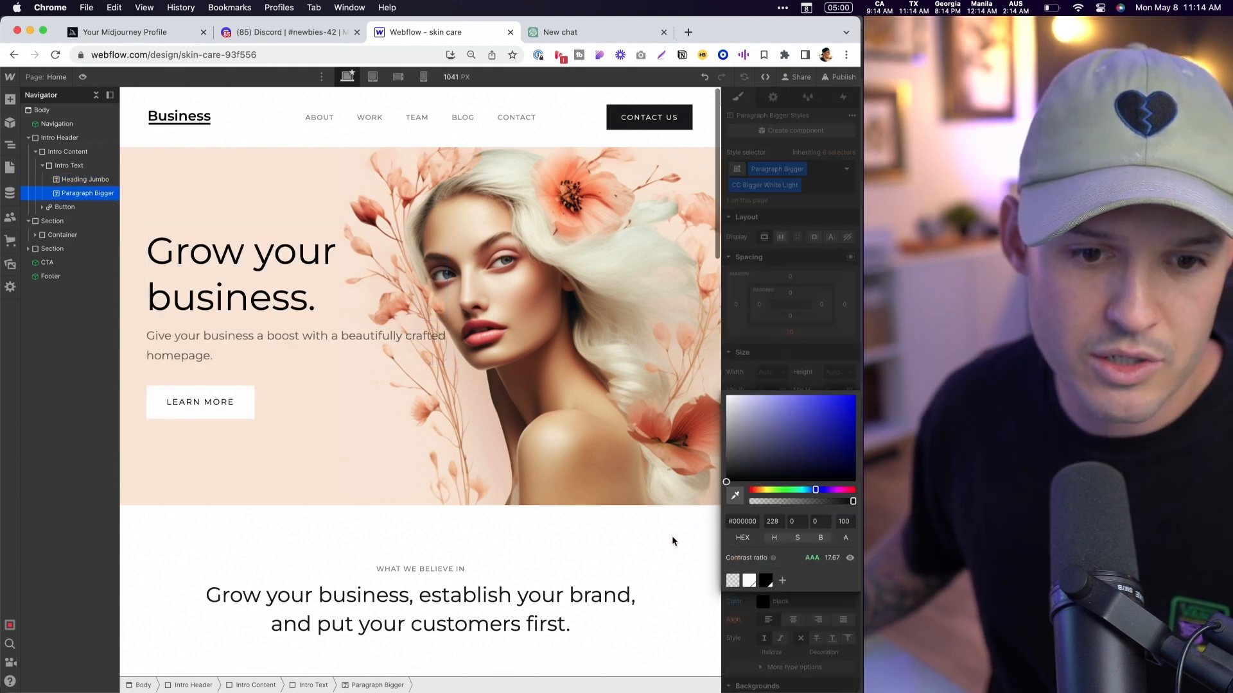
- Set the Learn More button's background color to the copied hex value #fac5ac
left_click(234, 413)
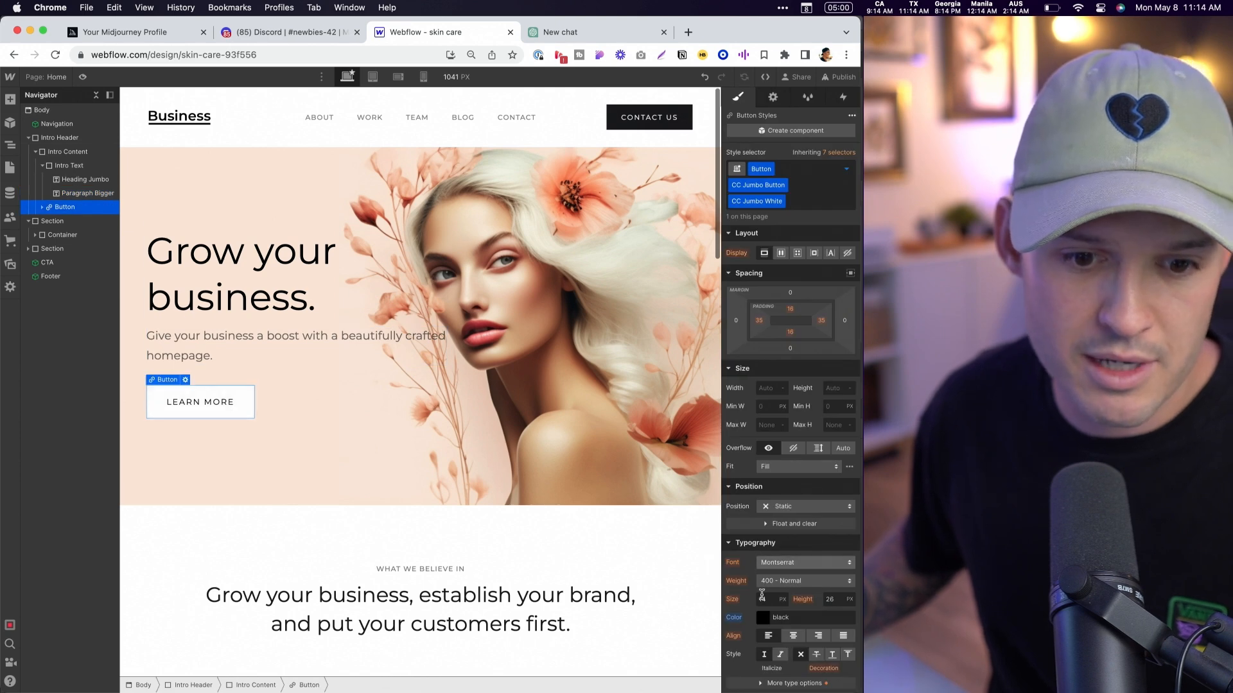
scroll(783, 582, "down", 5)
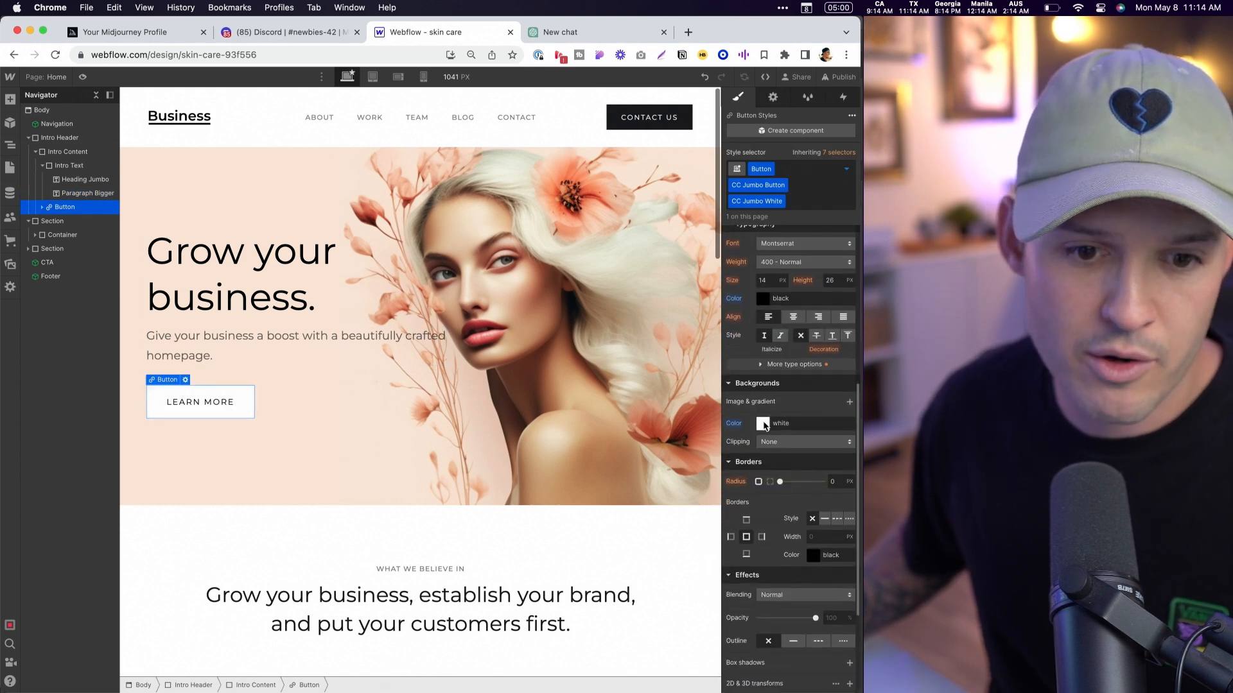
left_click(784, 424)
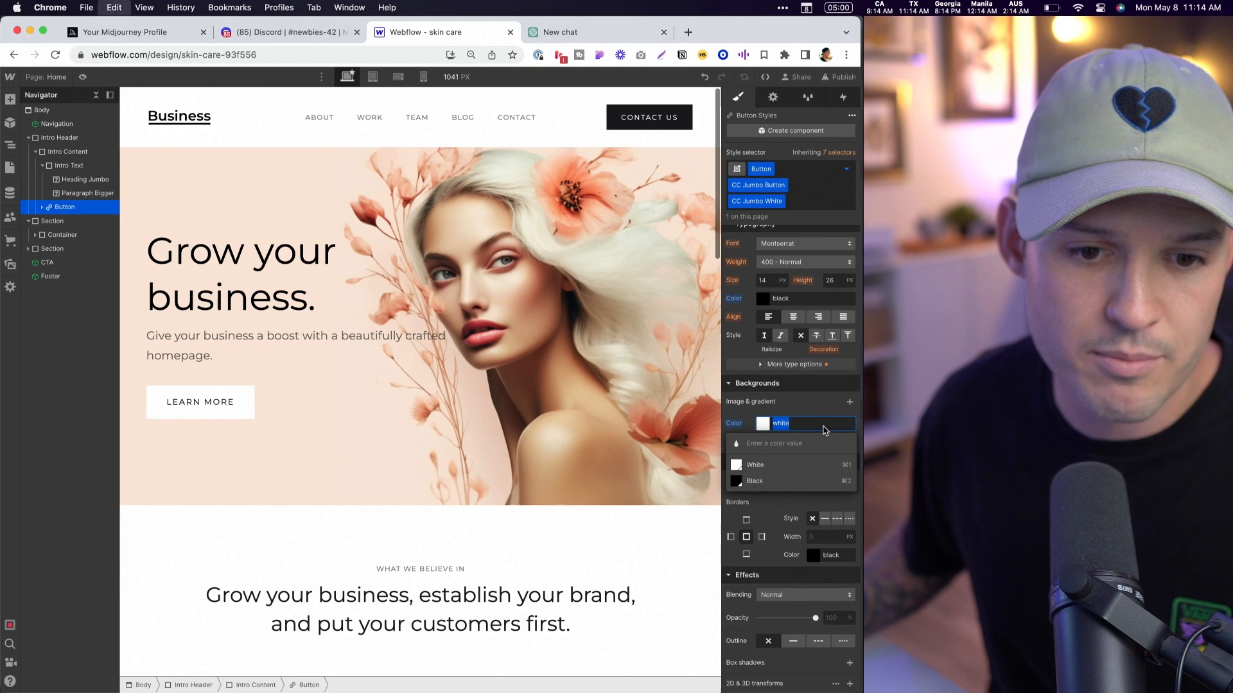
type("fac5ac")
key("Return")
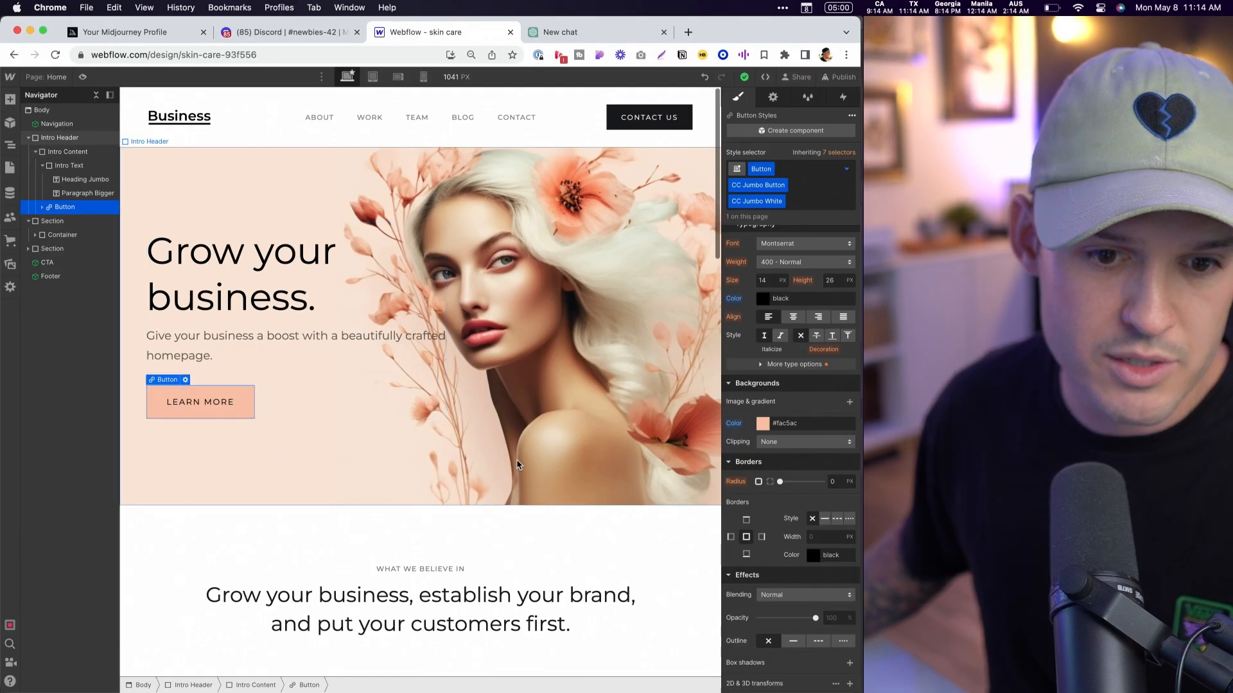
- Increase the Learn More button's border radius until its ends are fully rounded like a pill
left_click_drag(780, 481, 822, 481)
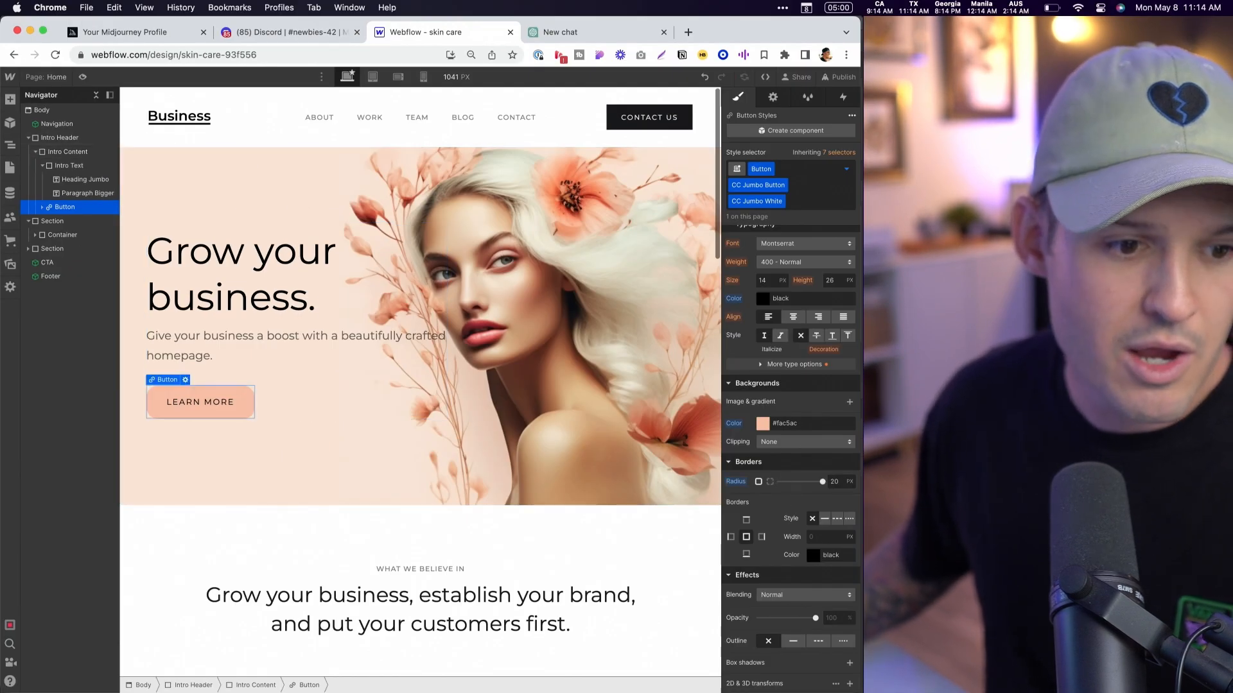
left_click(835, 482)
type("30")
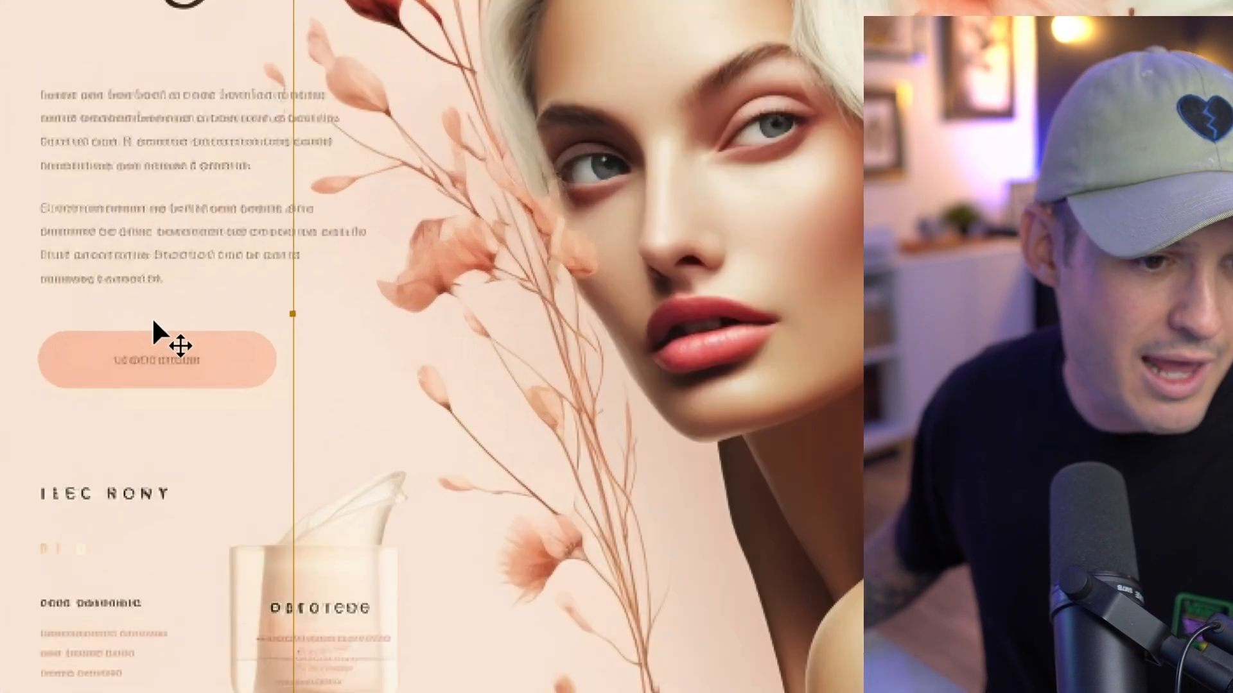
- Sample the button label color from the Photoshop design and apply b78168 as the Learn More button's text color in Webflow
key("ctrl+alt+super+c")
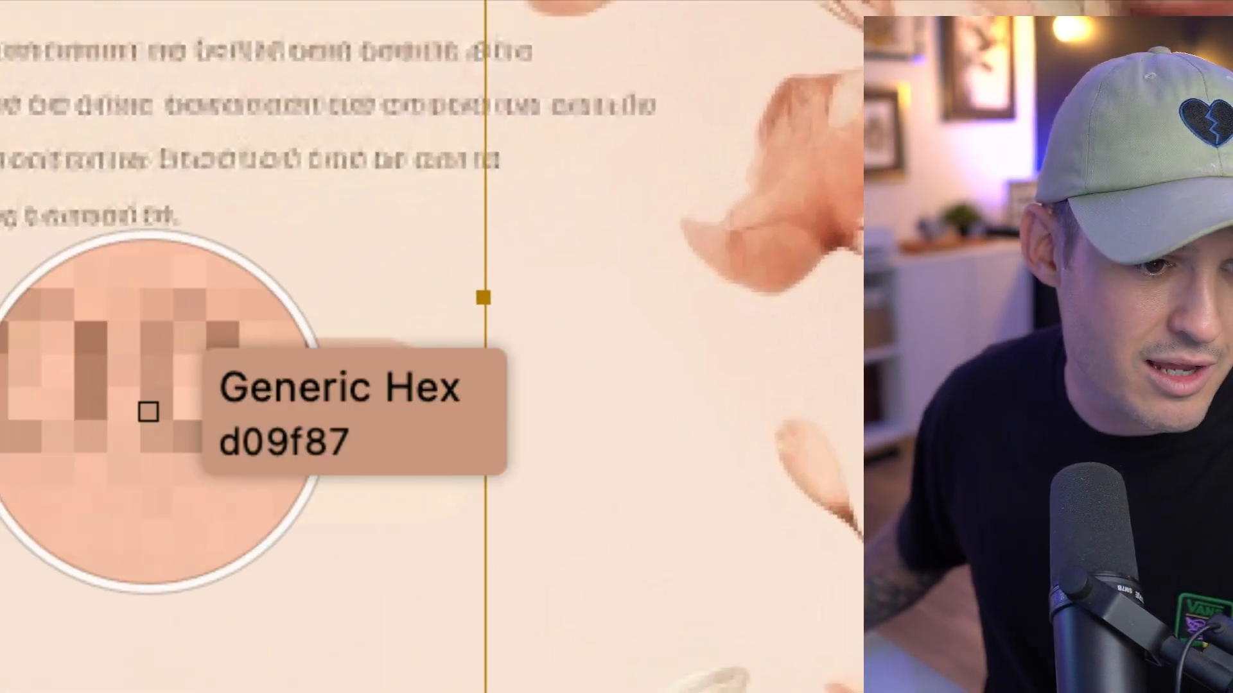
left_click(143, 404)
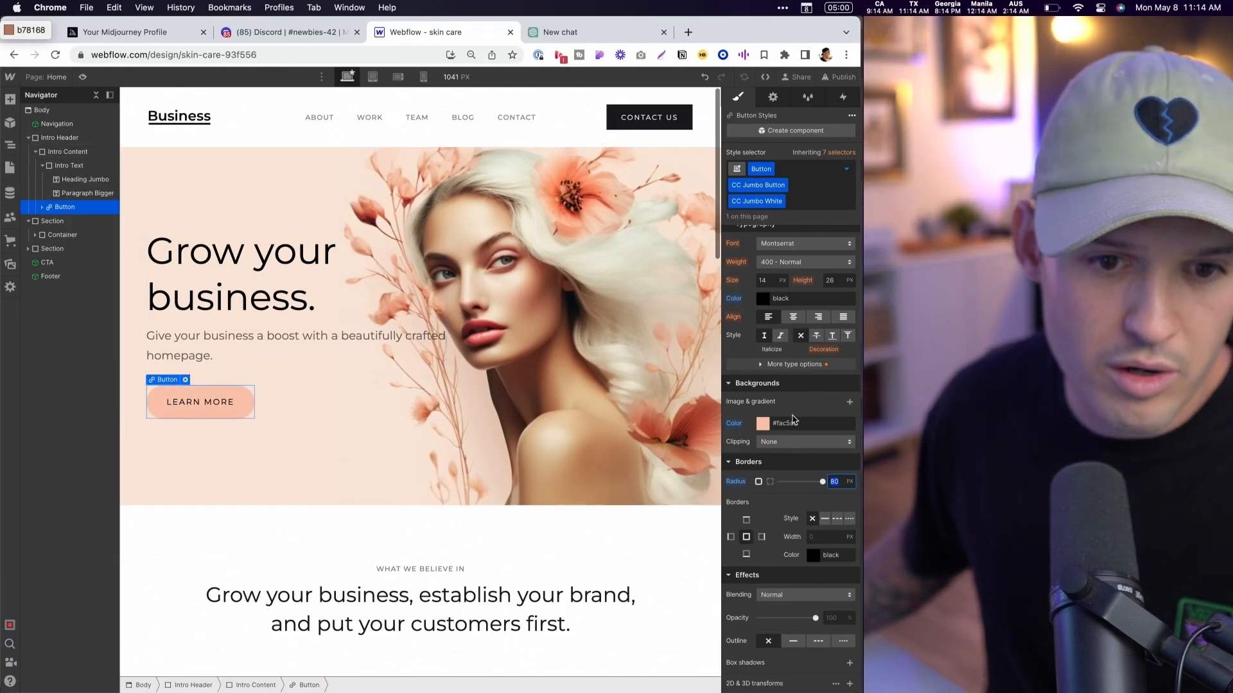
scroll(793, 419, "up", 5)
left_click(807, 586)
type("b78168")
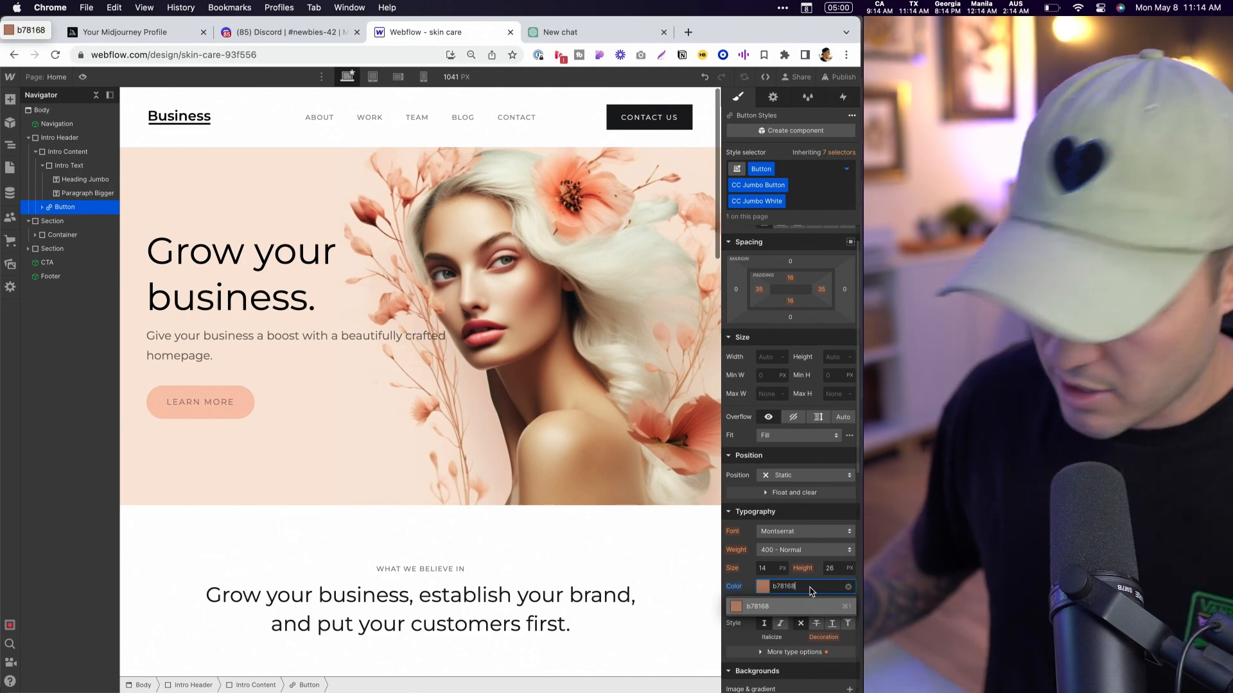
key("Return")
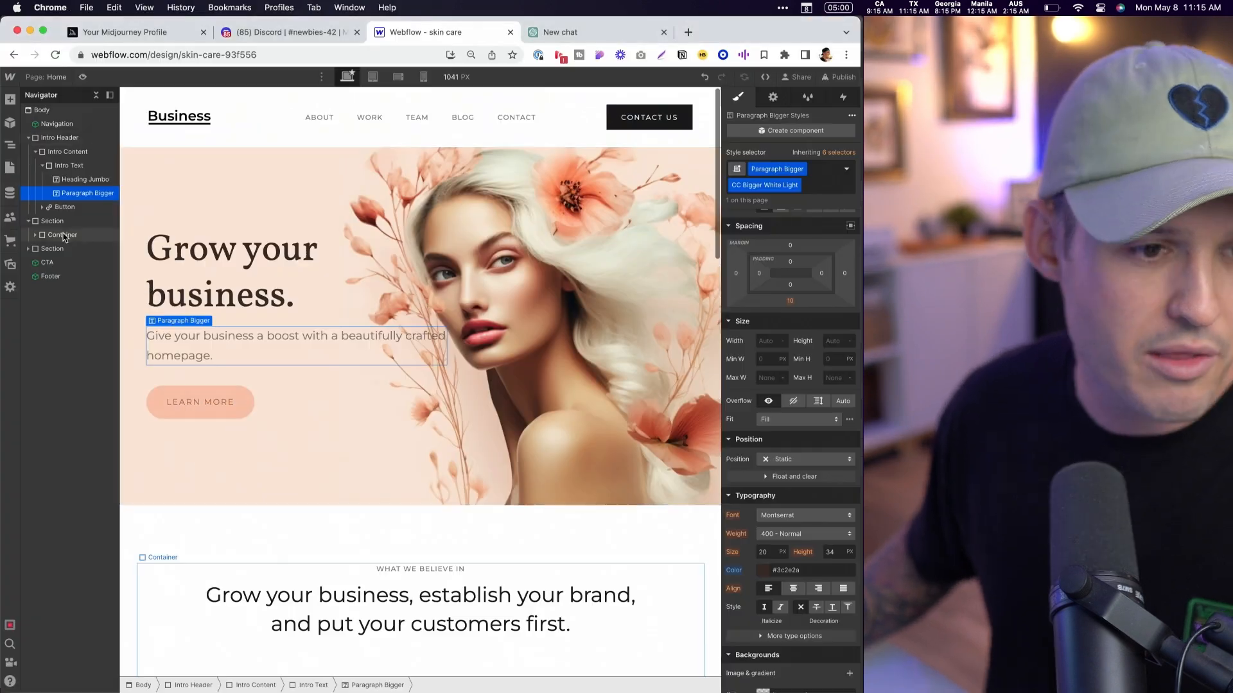
- Narrow the Intro Content block so the hero paragraph wraps clear of the flowers in the background image
left_click(69, 166)
left_click(69, 151)
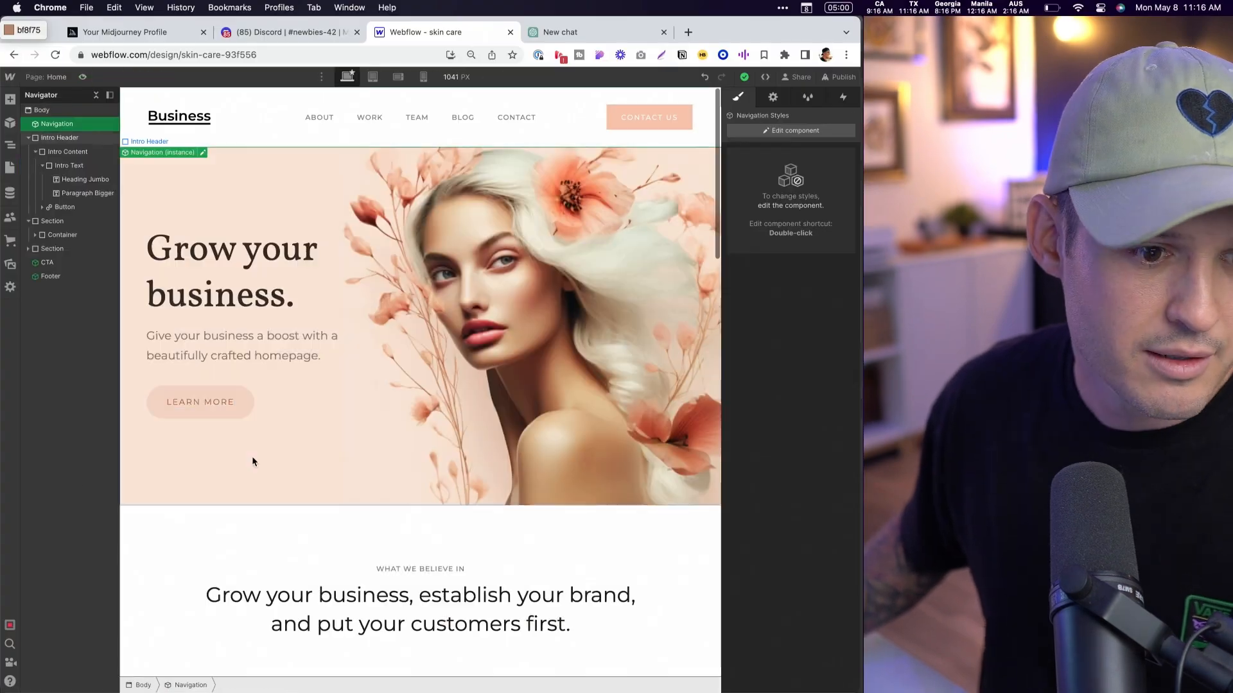
left_click(796, 508)
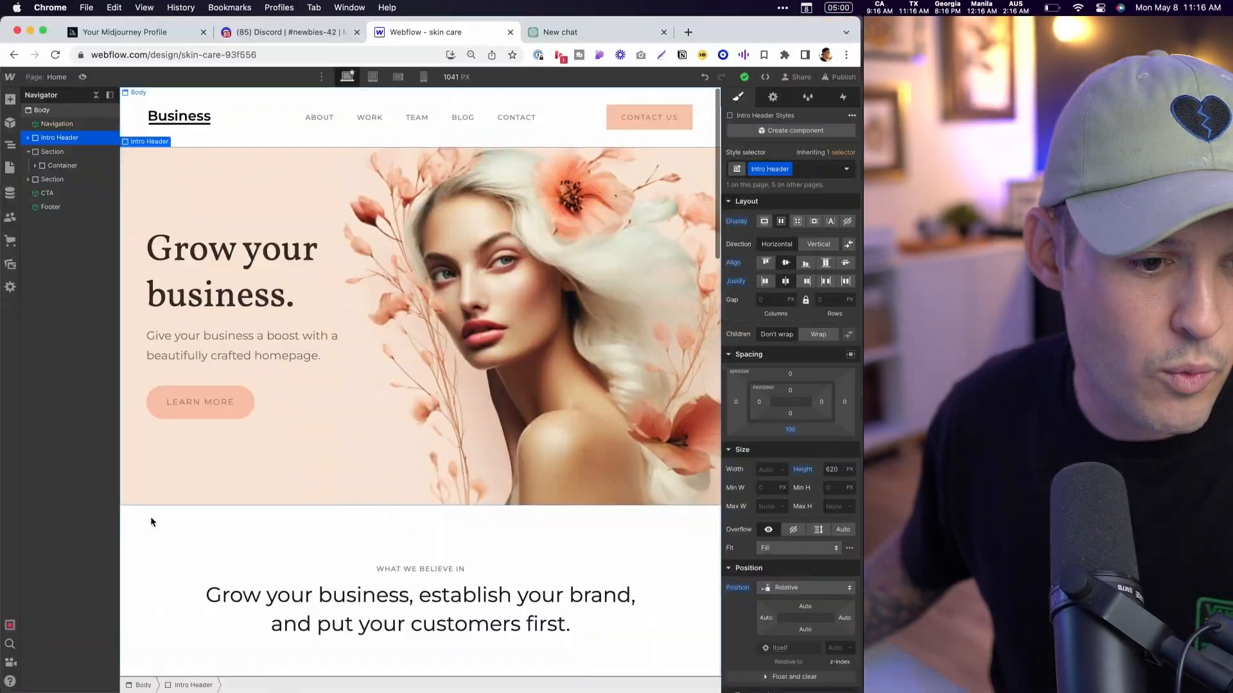
- Add vertical padding to the section below the hero and give it the peach background color sampled from the Photoshop design
left_click(74, 152)
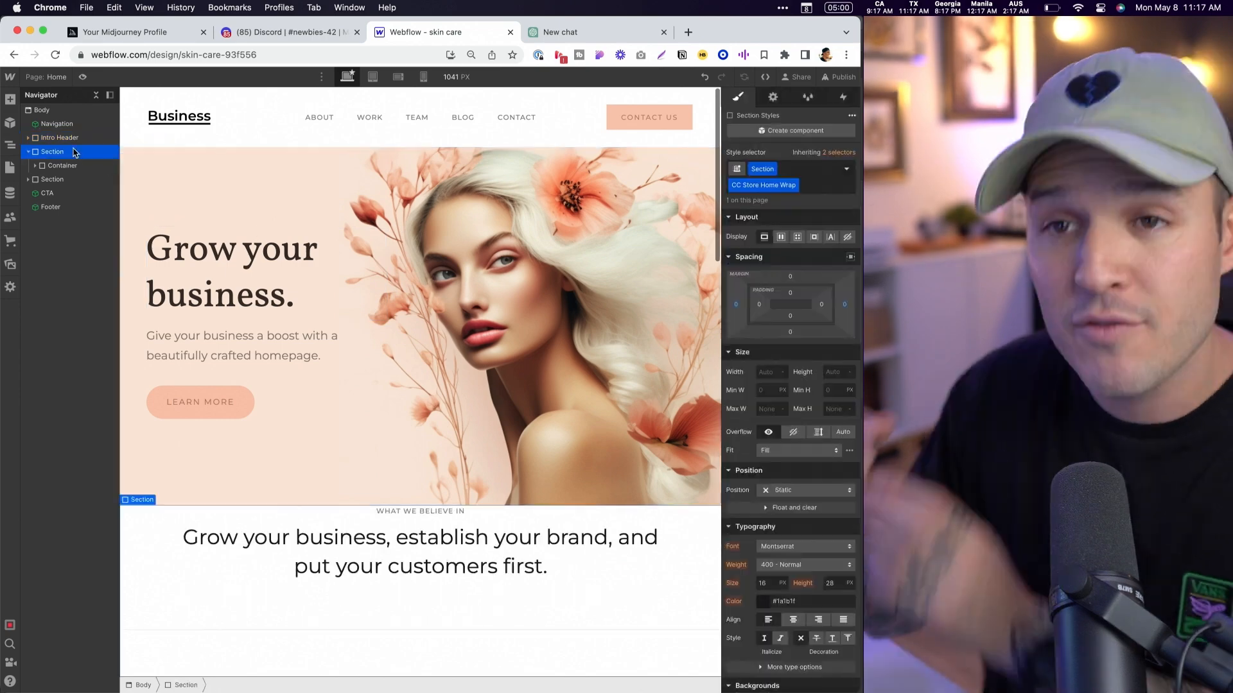
left_click_drag(797, 293, 796, 334)
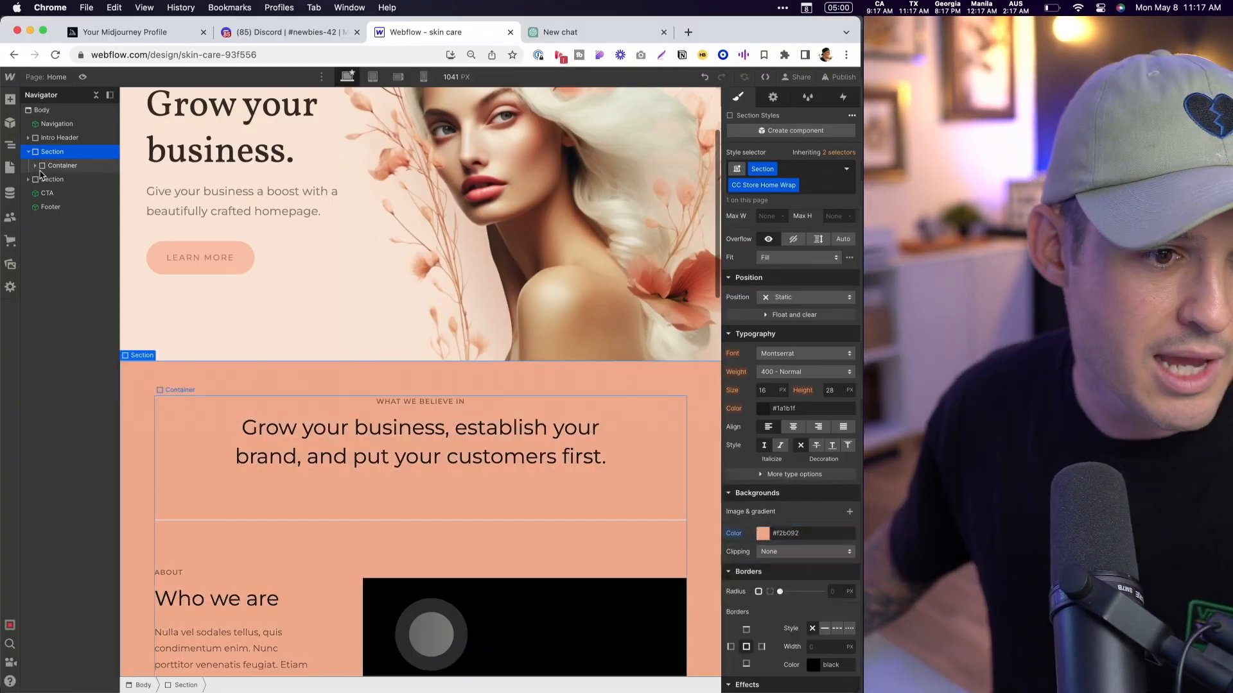
left_click(31, 179)
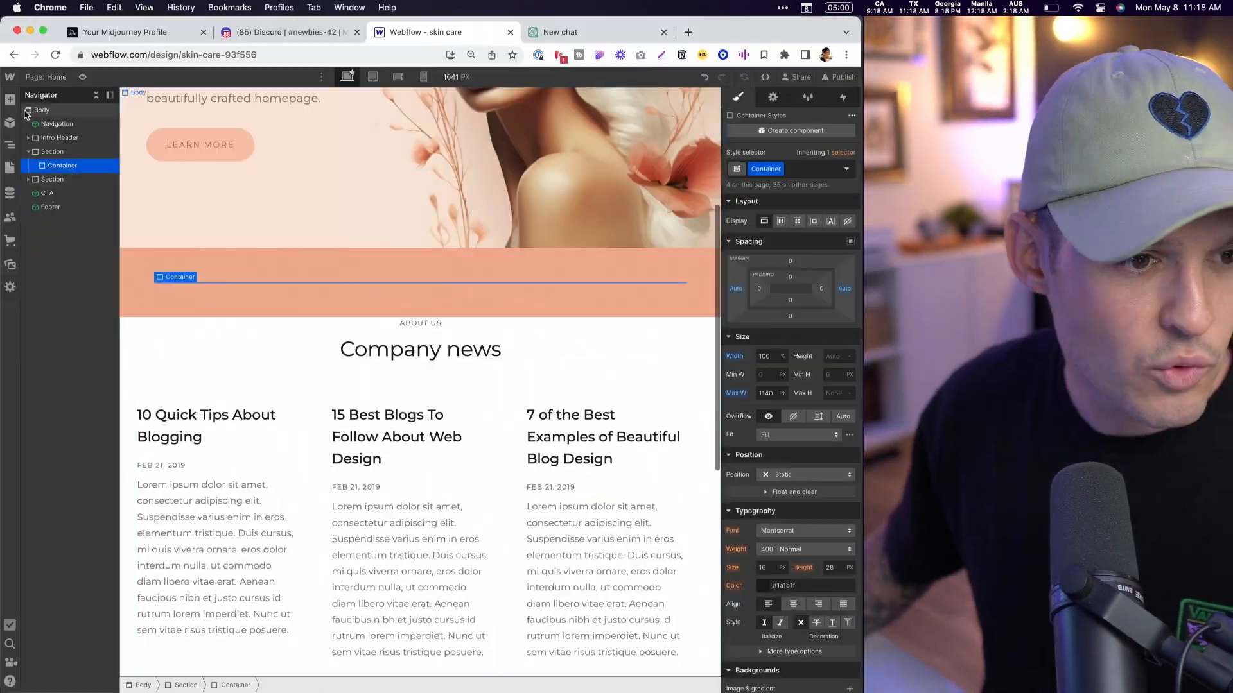
- Insert a three-column Columns element into the peach section's container, making the first column twice as wide as the others
left_click(10, 99)
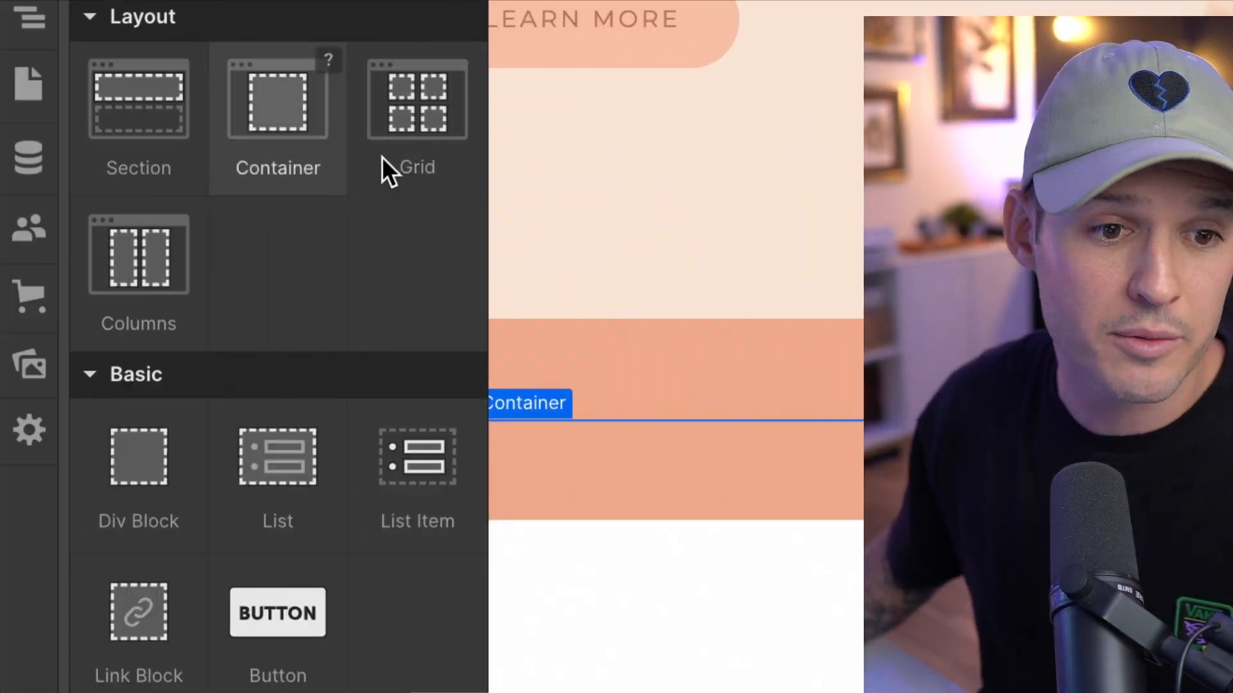
left_click(47, 232)
left_click(196, 361)
left_click_drag(203, 417, 223, 418)
left_click_drag(245, 418, 269, 422)
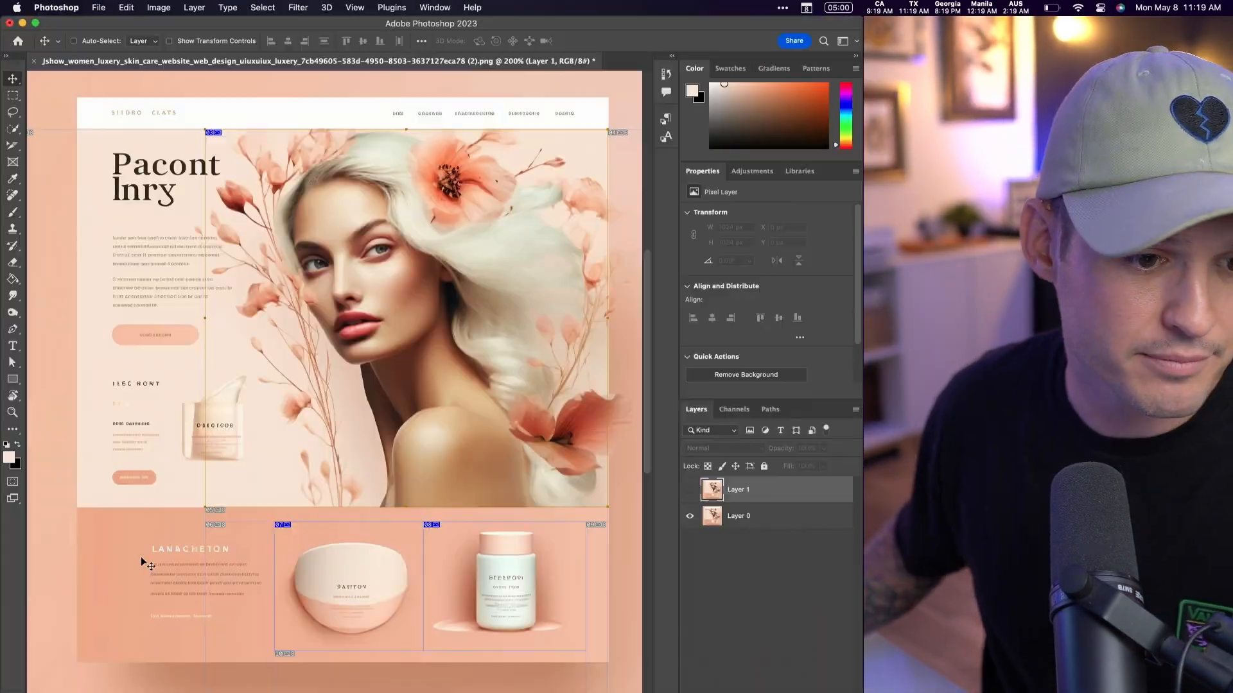
- Add a white heading and a paragraph colored #3c2e2a to the first column
left_click(10, 101)
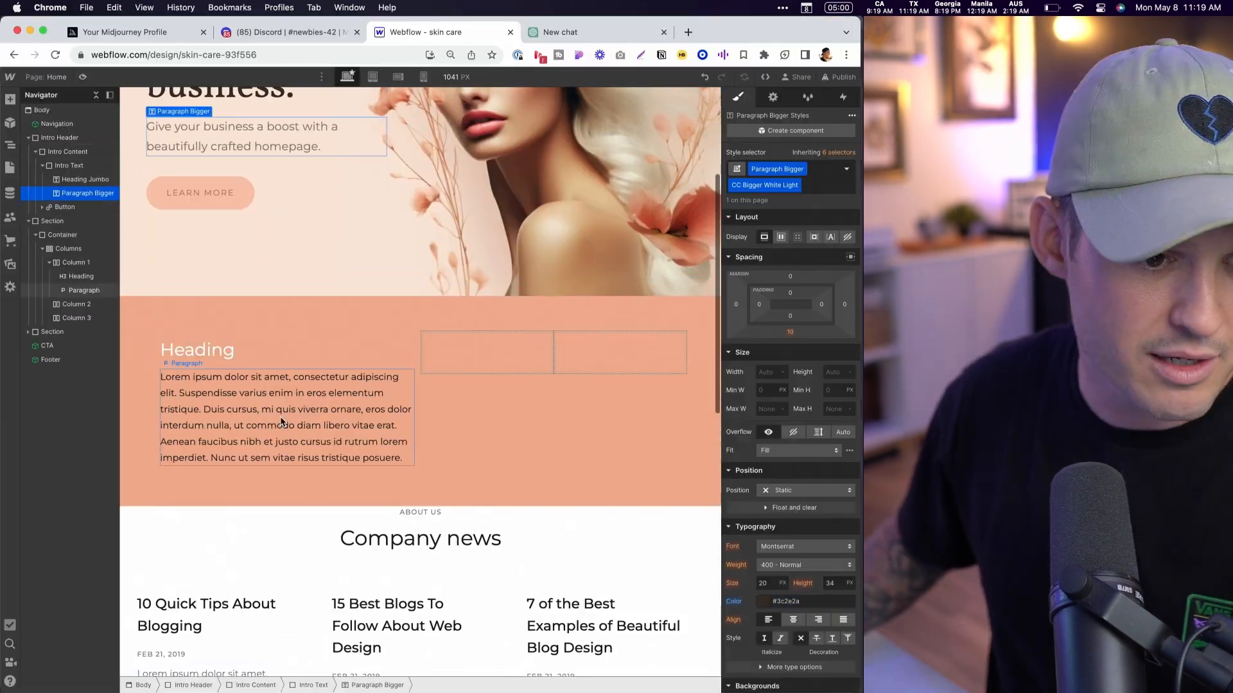
left_click(281, 422)
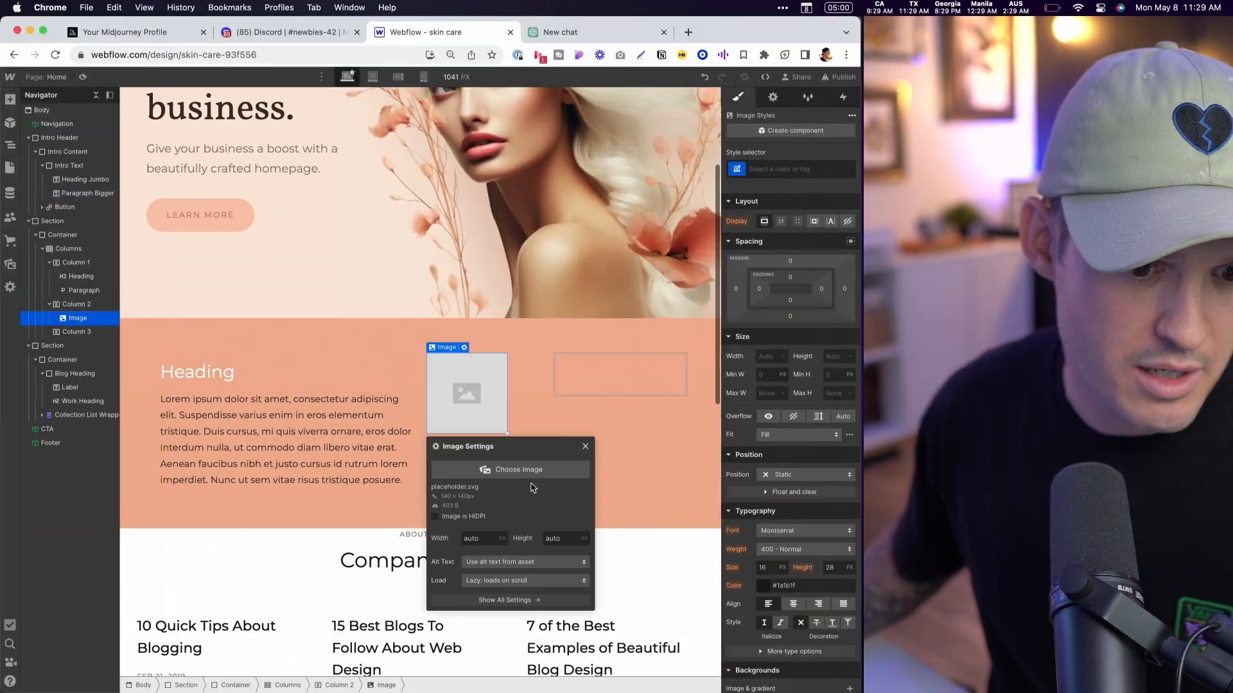
- Place the product image 2_06.jpg in the second column and paste a copy of it into the third column
left_click(523, 475)
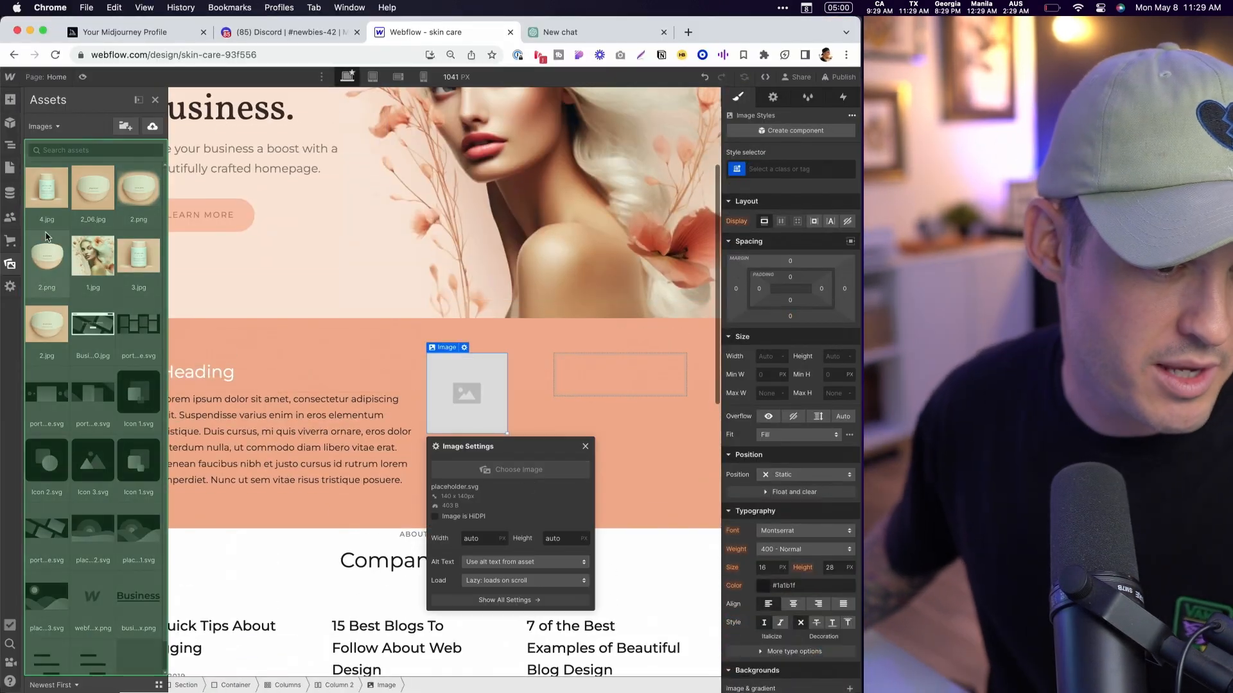
left_click(93, 188)
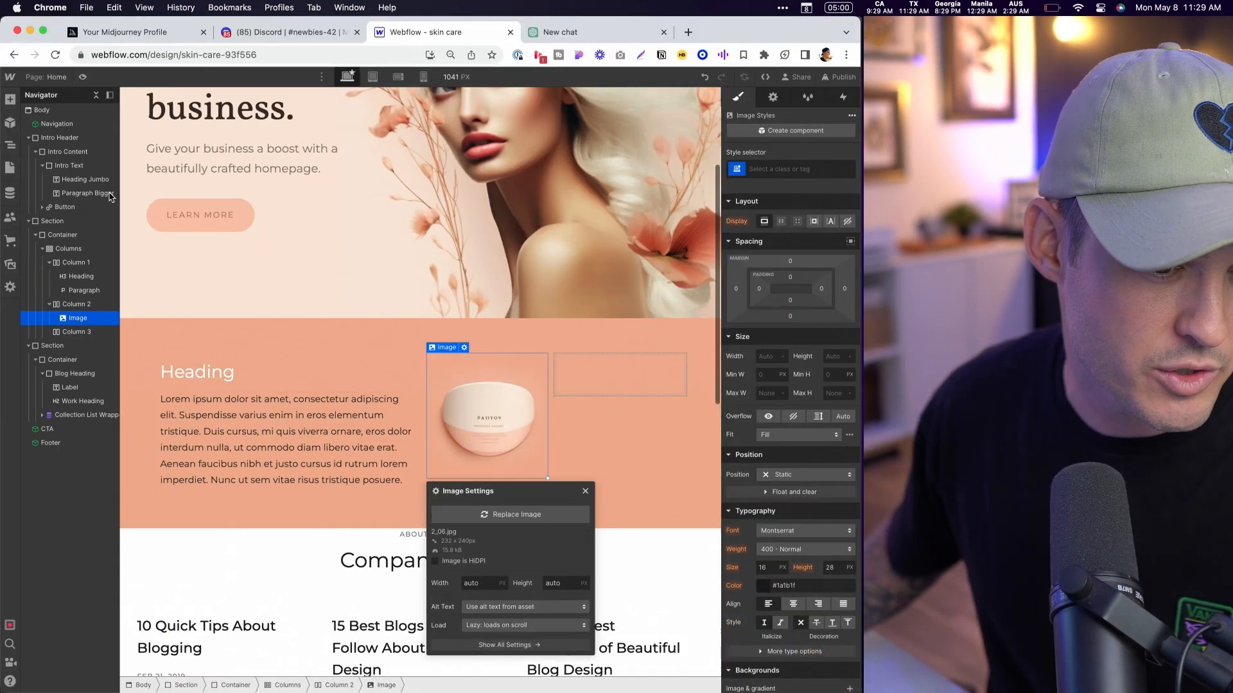
left_click(479, 401)
left_click(596, 385)
key("super+v")
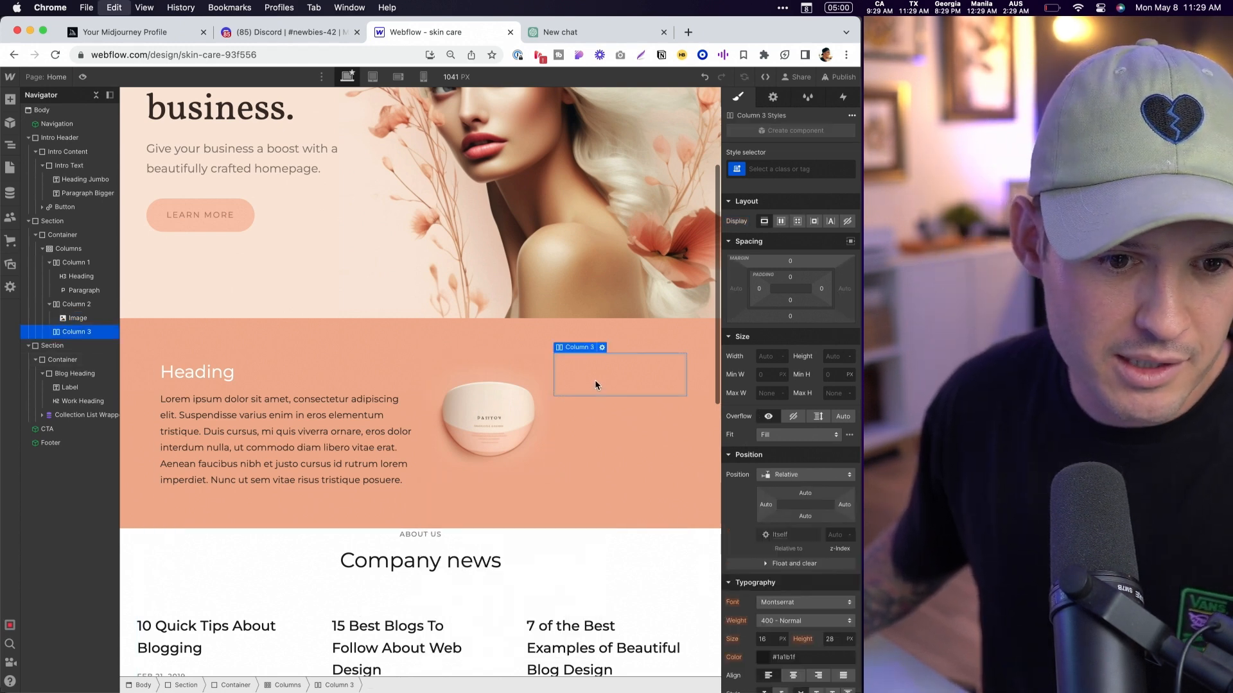
left_click(595, 347)
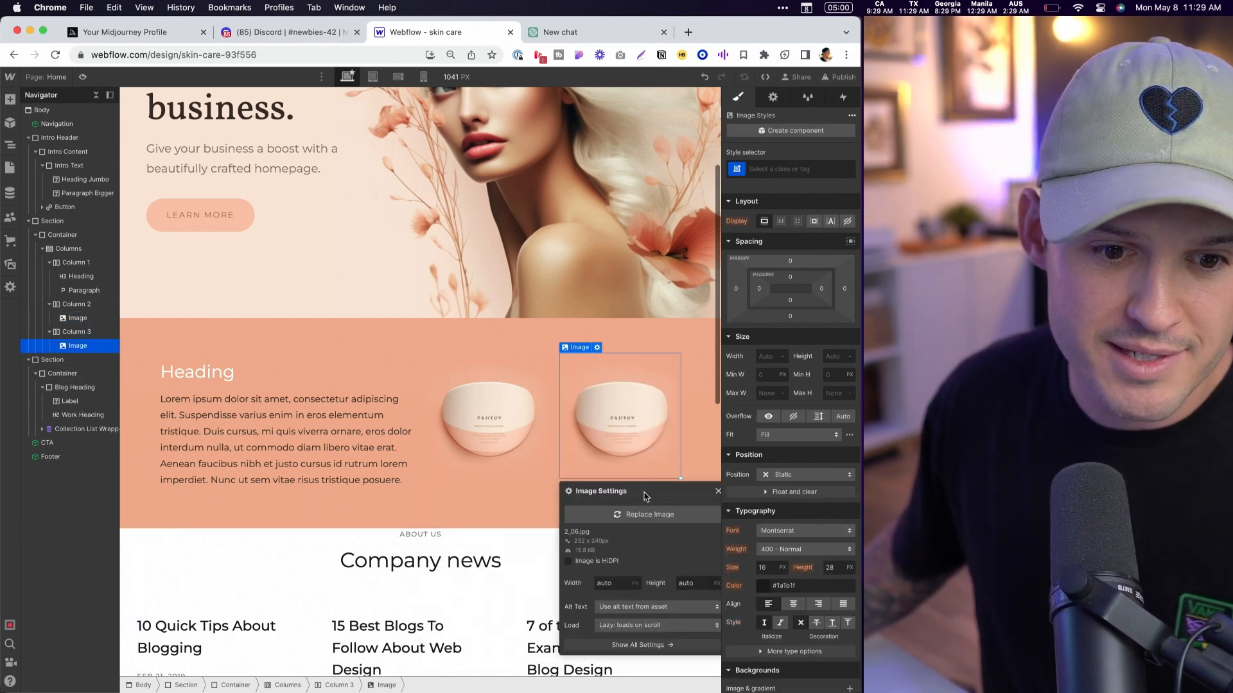
- Replace the third column's image with 4.jpg and preview the page
left_click(650, 515)
left_click(50, 193)
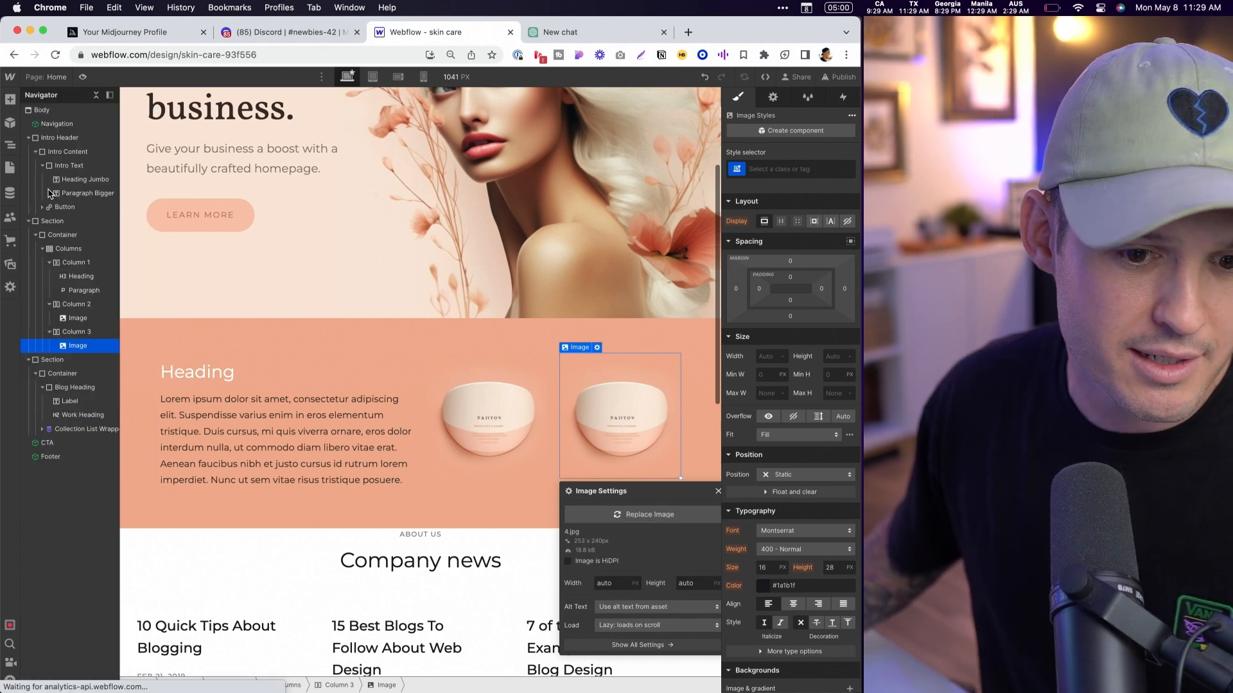
left_click(489, 513)
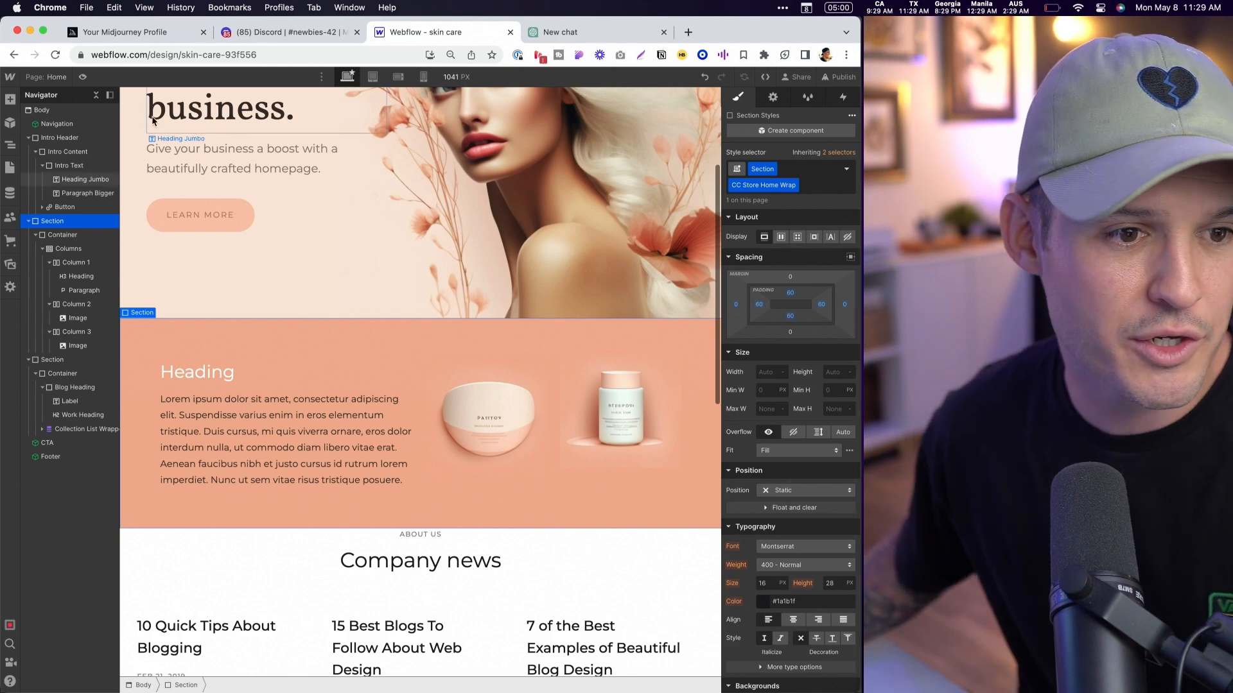
left_click(83, 78)
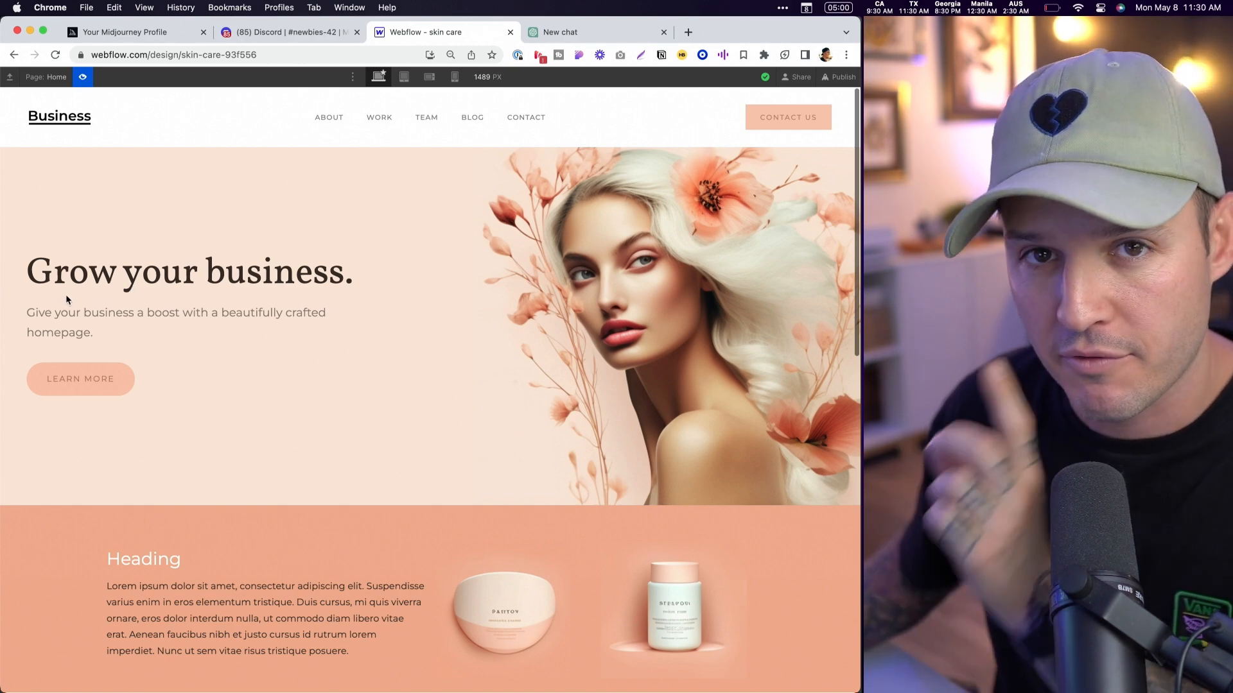
- Switch to ChatGPT and request three variations each of headline and body copy for a luxury skin care brand homepage, in table form
key("ctrl+Tab")
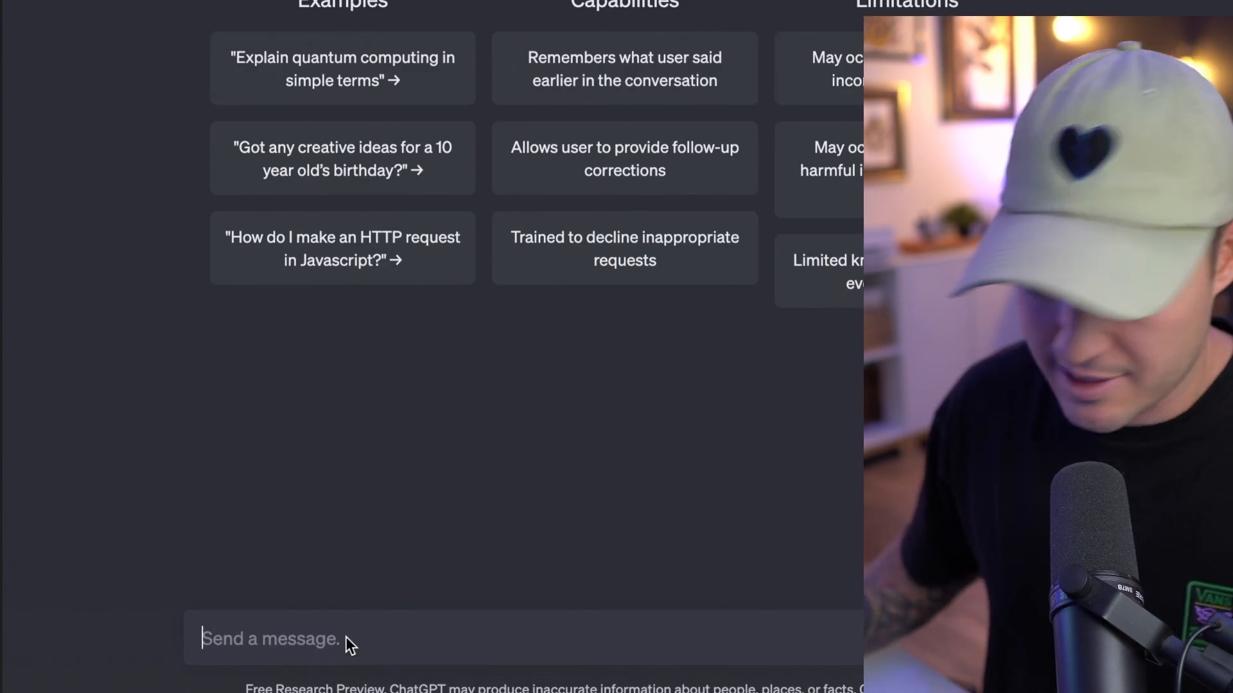
type("I NMEED YOU TO WRITE ME HEADLINE AND BODY COPY OPTION FOR A LUXUR")
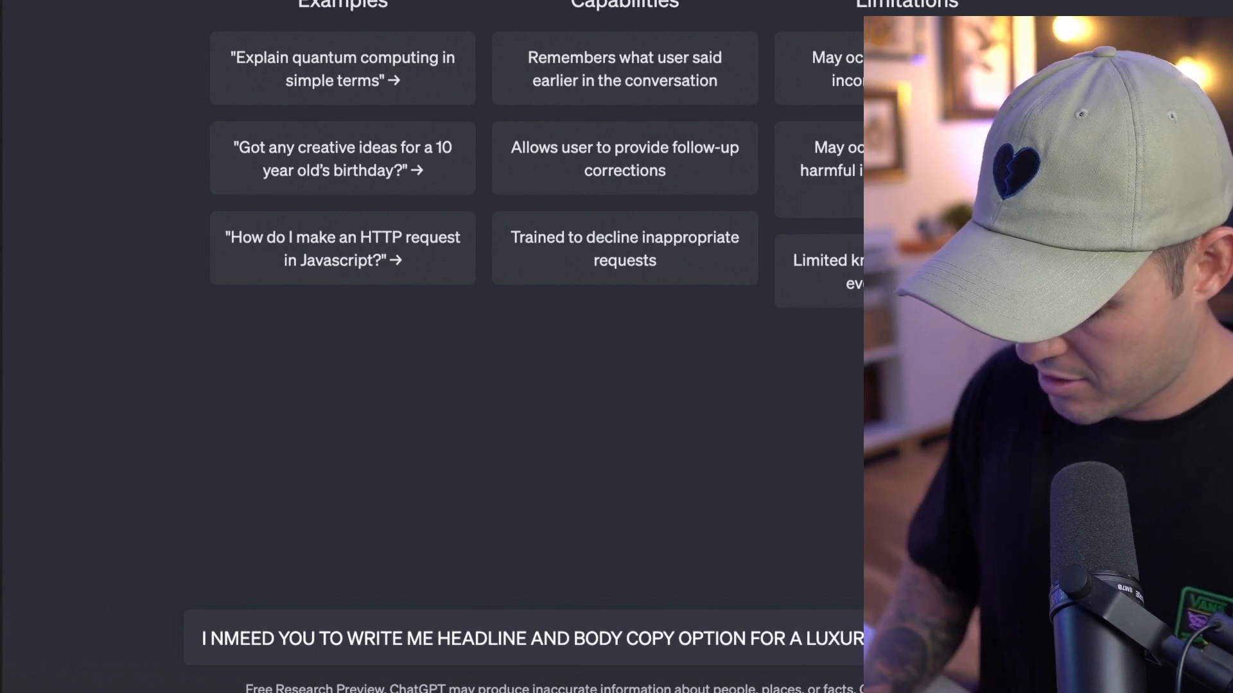
type("BRAND WEBSITE HJOMEPAGE, PLEASE SHOW ME 3 VARIATIONS OF EACH IN T")
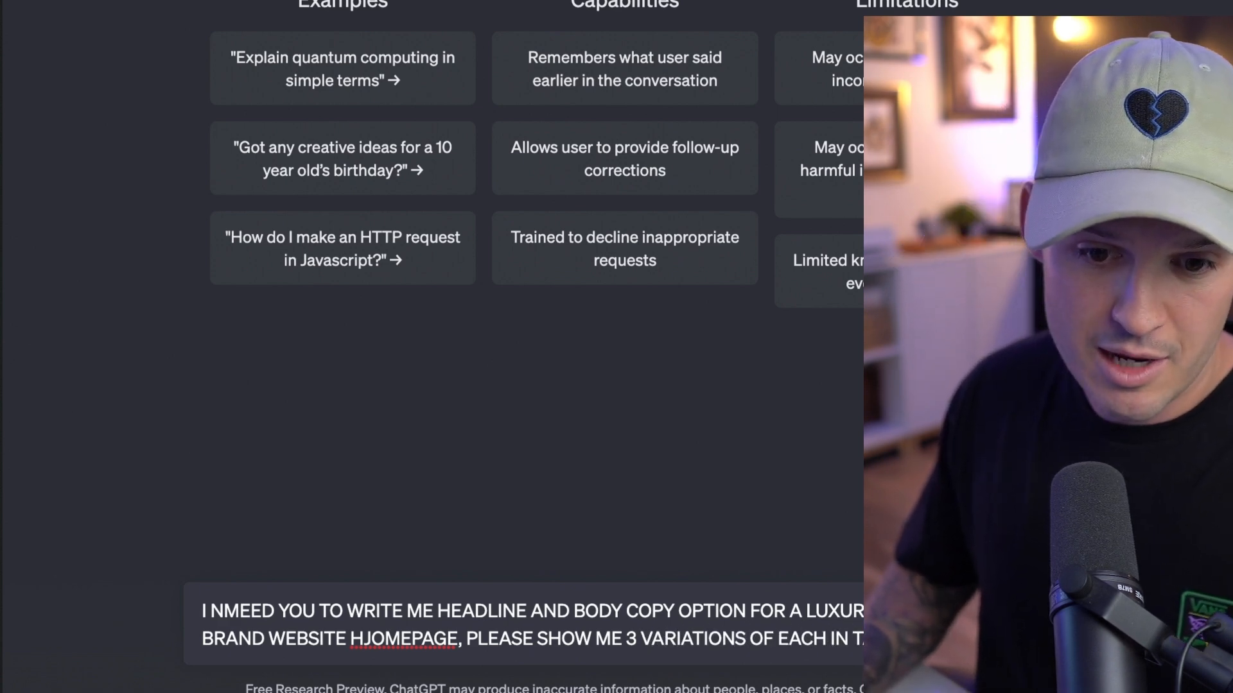
key("Return")
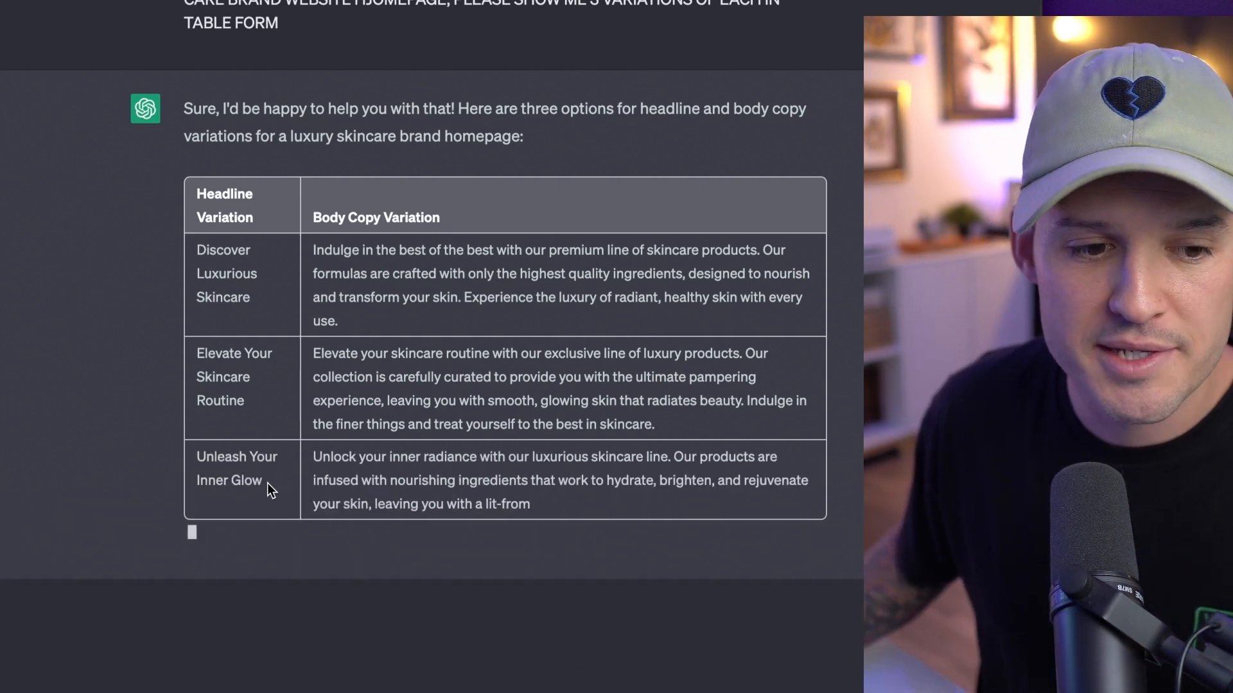
- Copy the "Unleash Your Inner Glow" headline and use it as the hero heading in Webflow
left_click_drag(268, 483, 196, 459)
key("super+c")
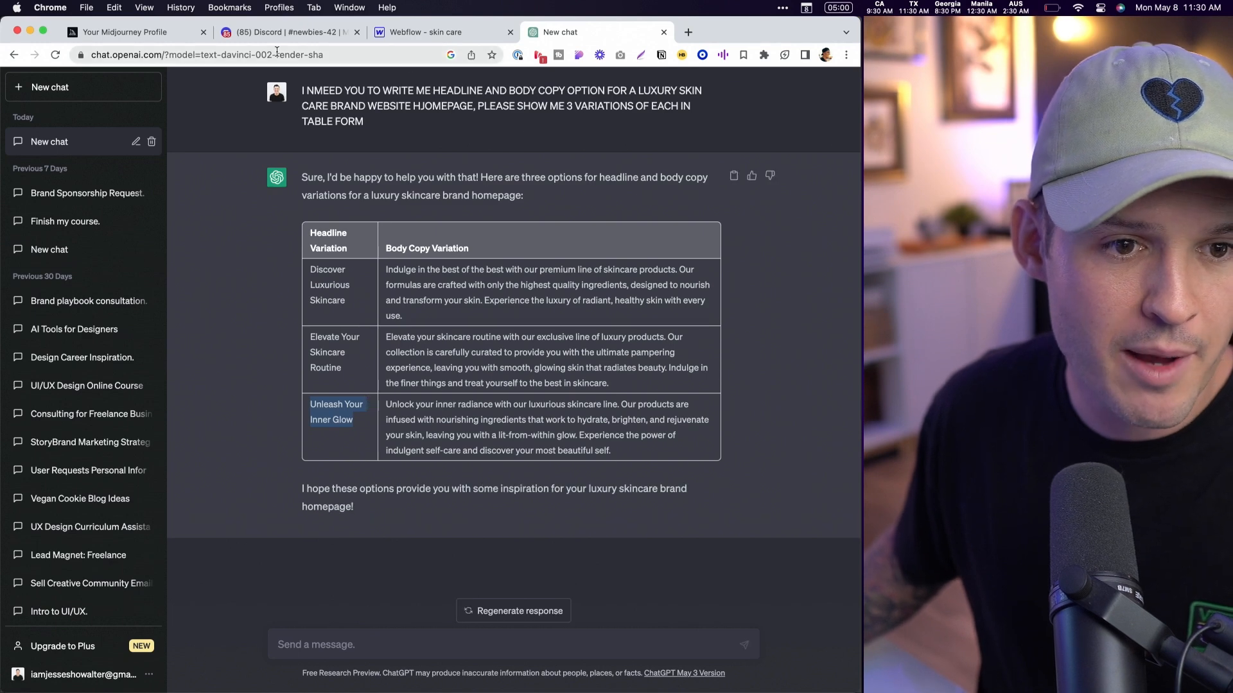
left_click(417, 32)
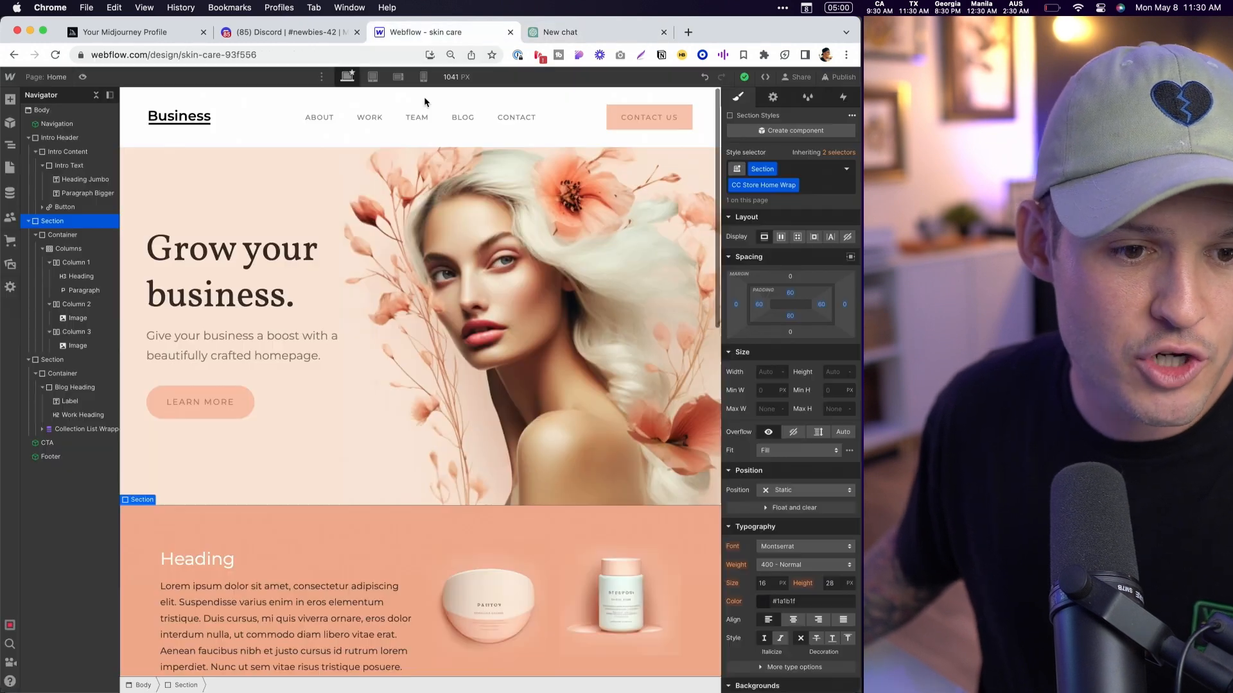
left_click(196, 281)
double_click(197, 281)
key("super+v")
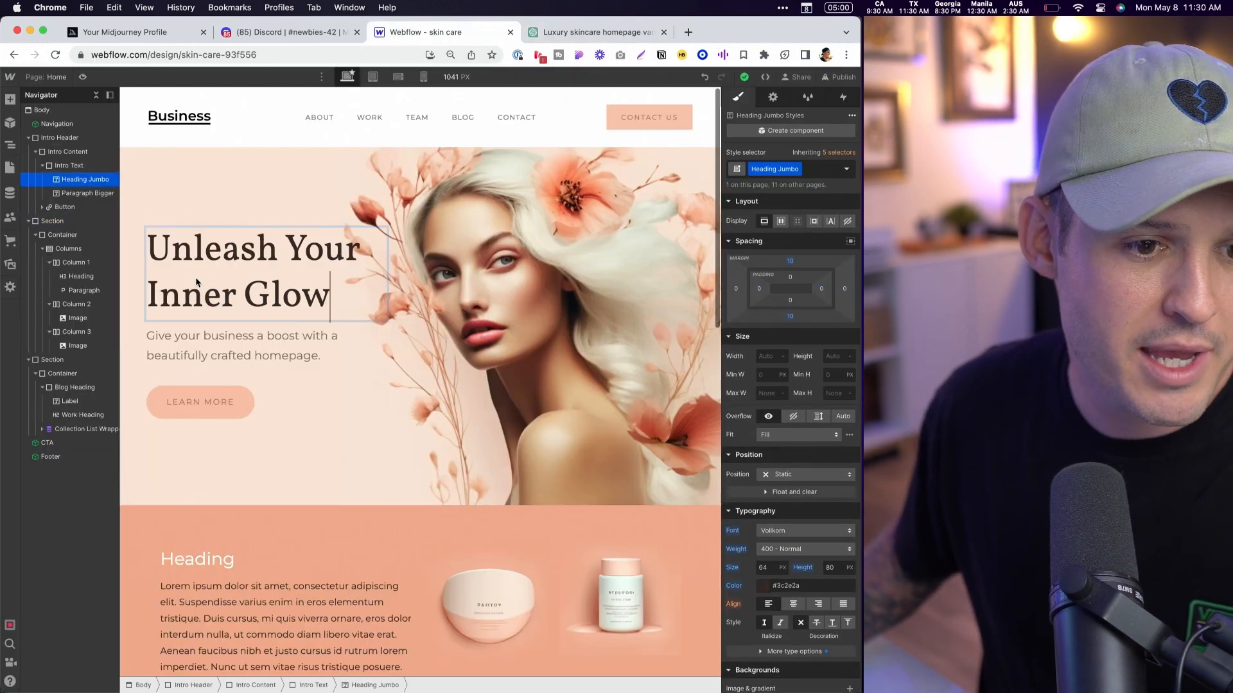
- Replace the hero paragraph with ChatGPT's "Unlock your inner radiance" copy, moving its "Our products are infused" sentence to the peach section's paragraph
left_click(593, 29)
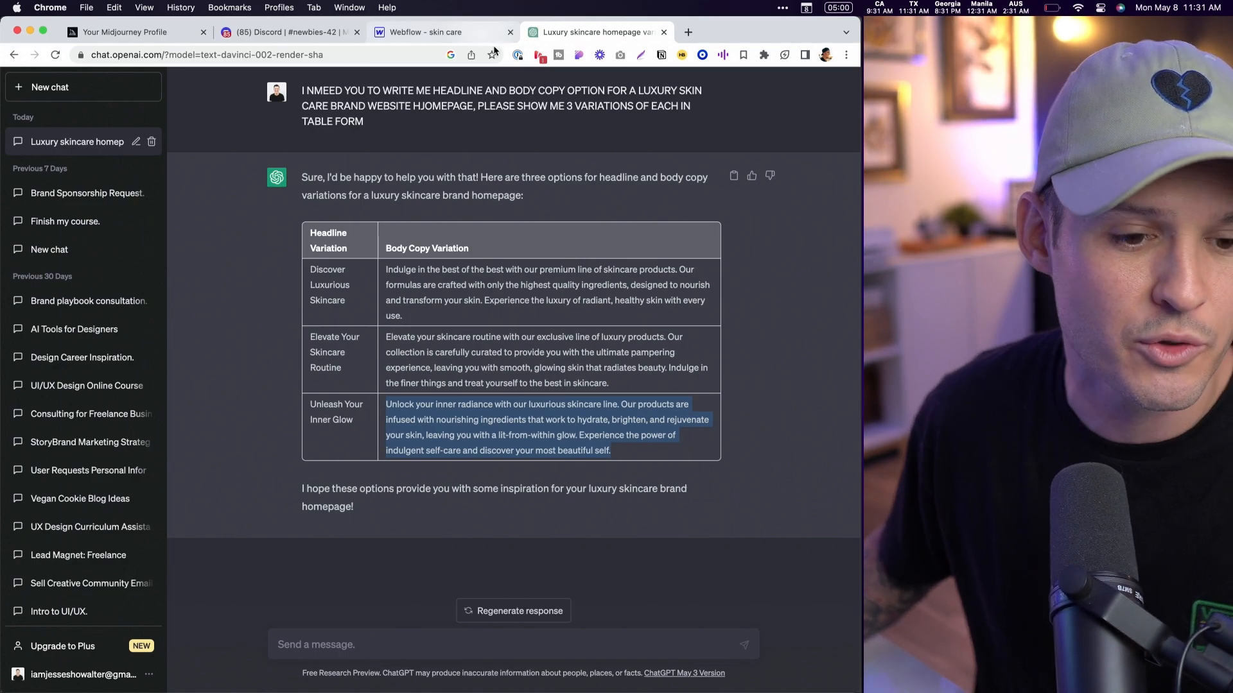
left_click(417, 33)
left_click(191, 334)
double_click(191, 334)
type("Unlock your inner radiance with our luxurious skincare line. Our products are infused with nourishing ingredients that work to hydrate, brighten, and rejuvenate your skin, leaving you with a lit-from-within glow. Experience the power of indulgent self-care and discover your most beautiful self.")
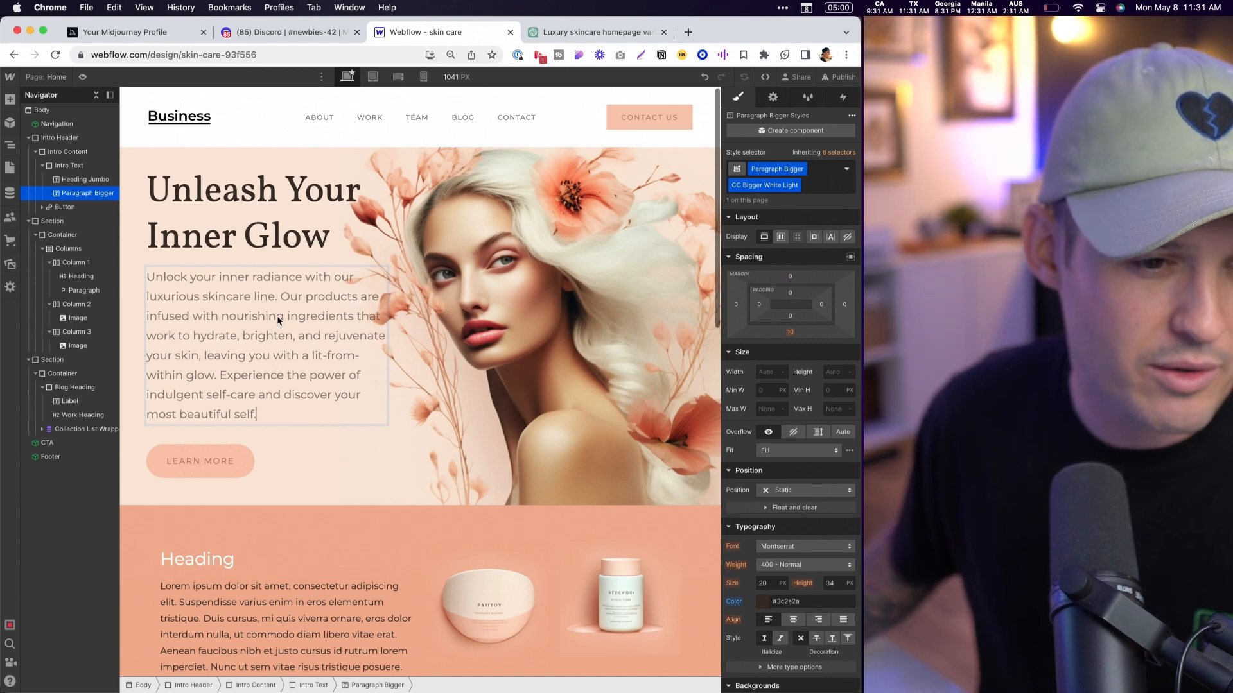
left_click_drag(283, 300, 225, 380)
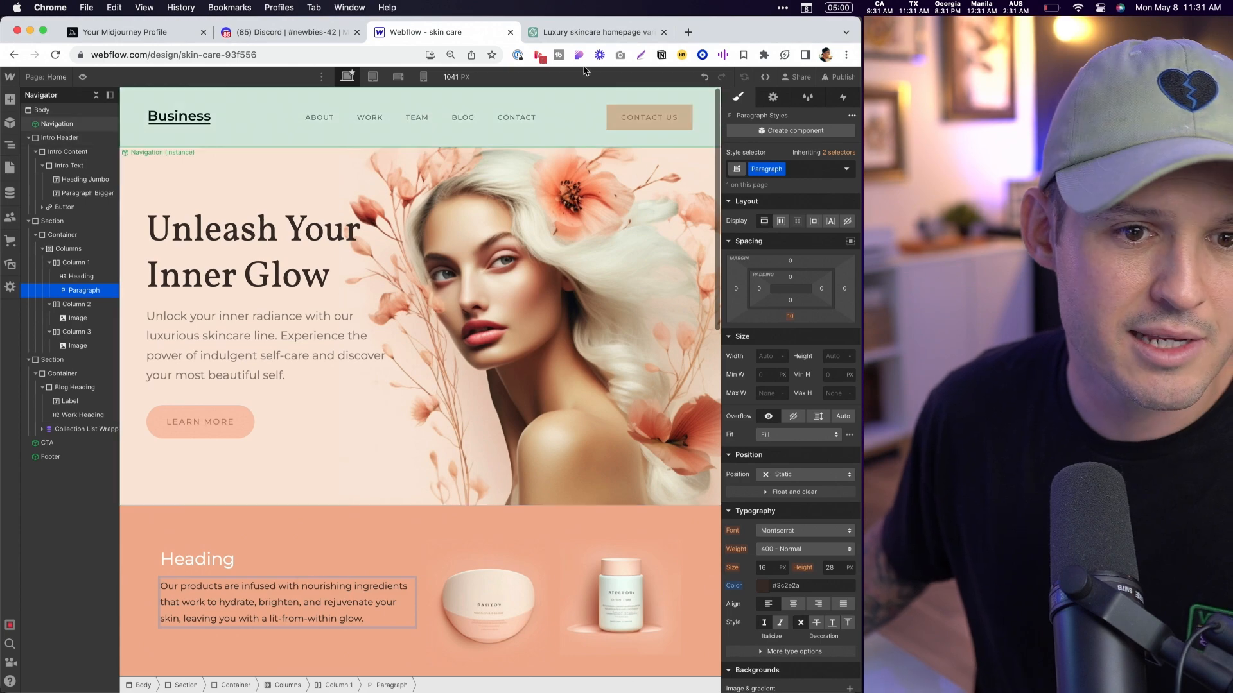
- Copy the "Discover Luxurious Skincare" headline from ChatGPT and use it as the peach section's heading in Webflow
left_click(567, 35)
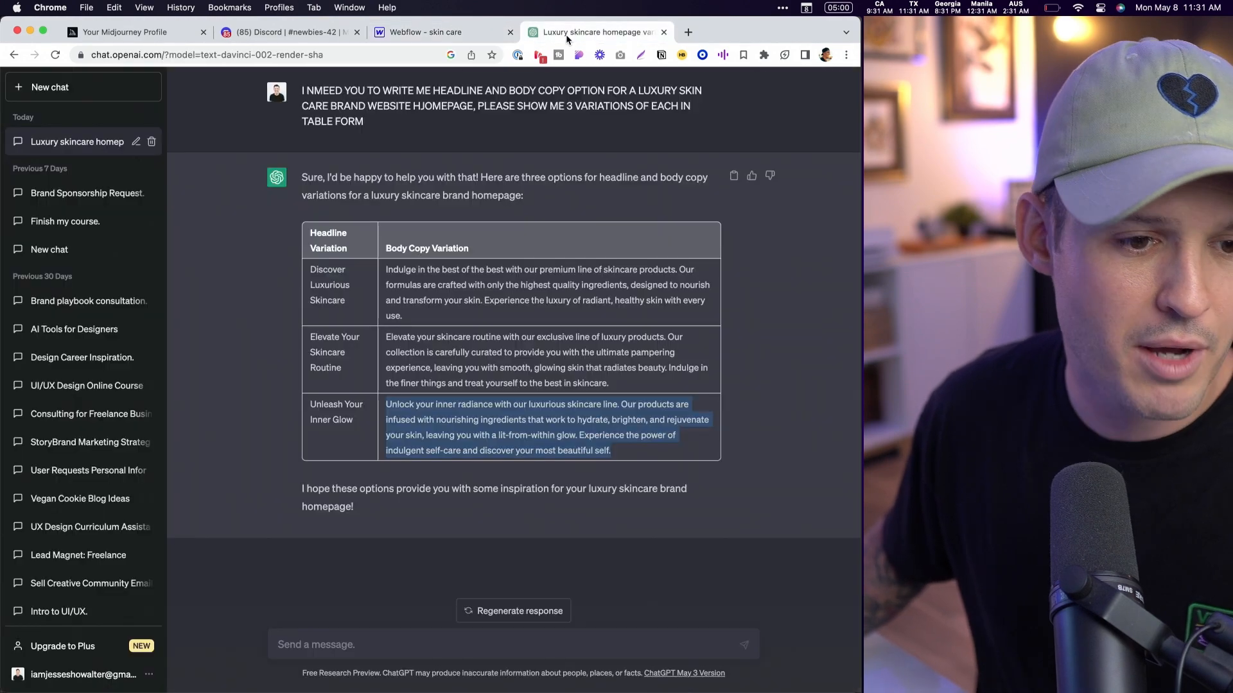
left_click_drag(350, 307, 306, 269)
key("super+c")
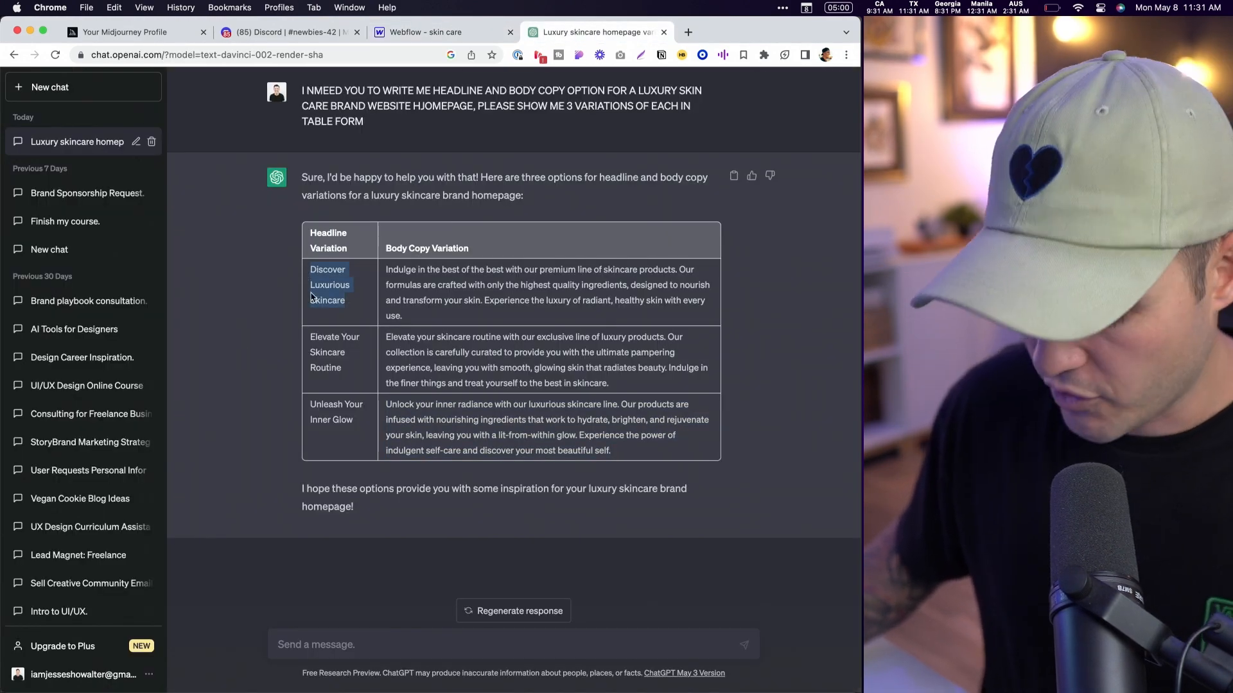
left_click(427, 32)
left_click(209, 562)
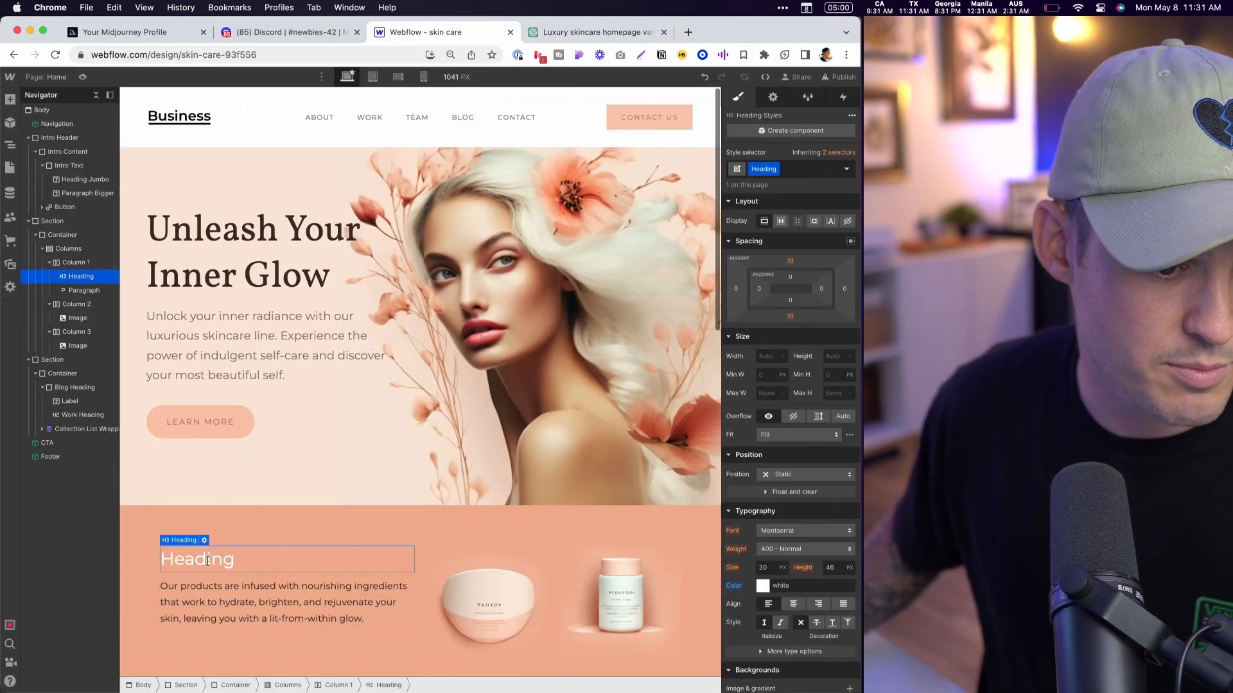
double_click(207, 562)
key("super+v")
left_click(286, 526)
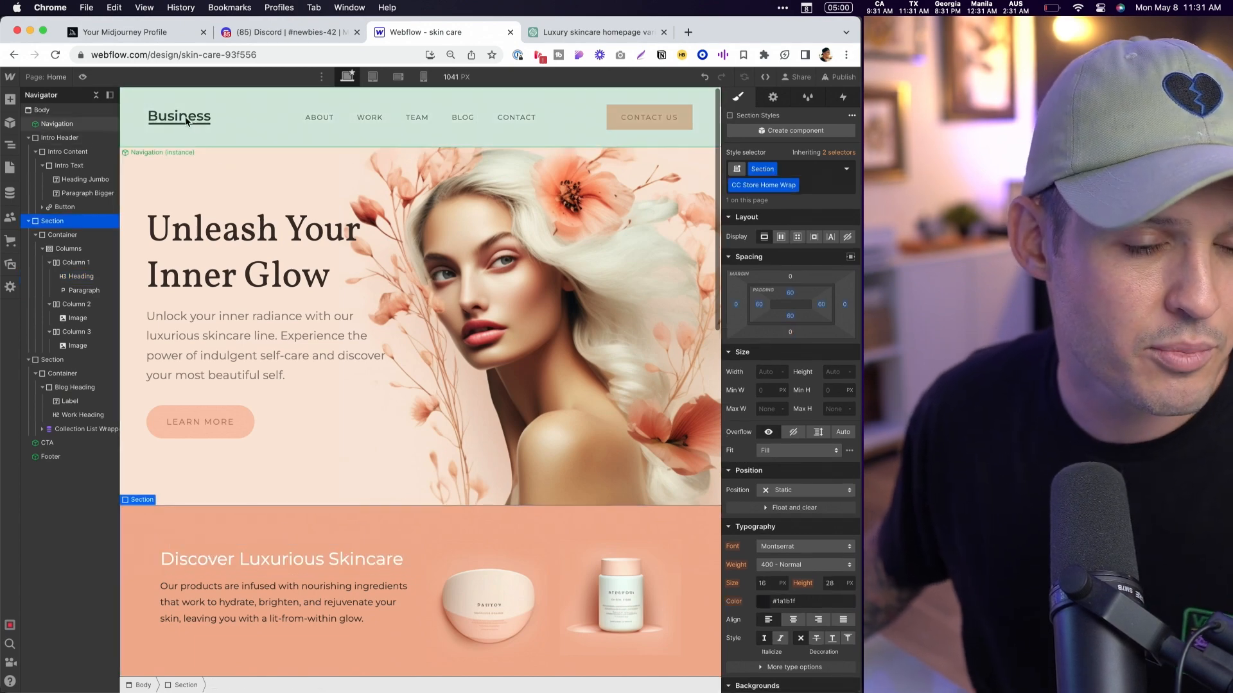
- Switch to ChatGPT and ask it to "give me 3 options for brand names for this company"
left_click(602, 33)
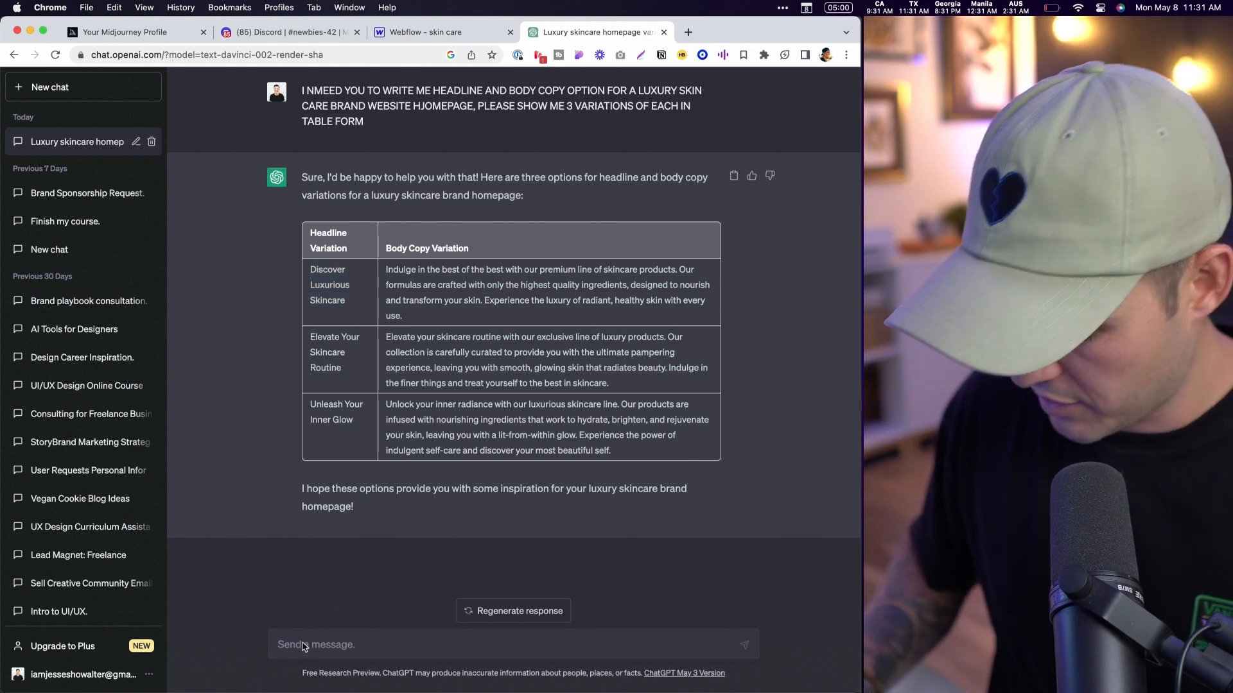
left_click(305, 647)
type("give me 3 options for brand names for this company")
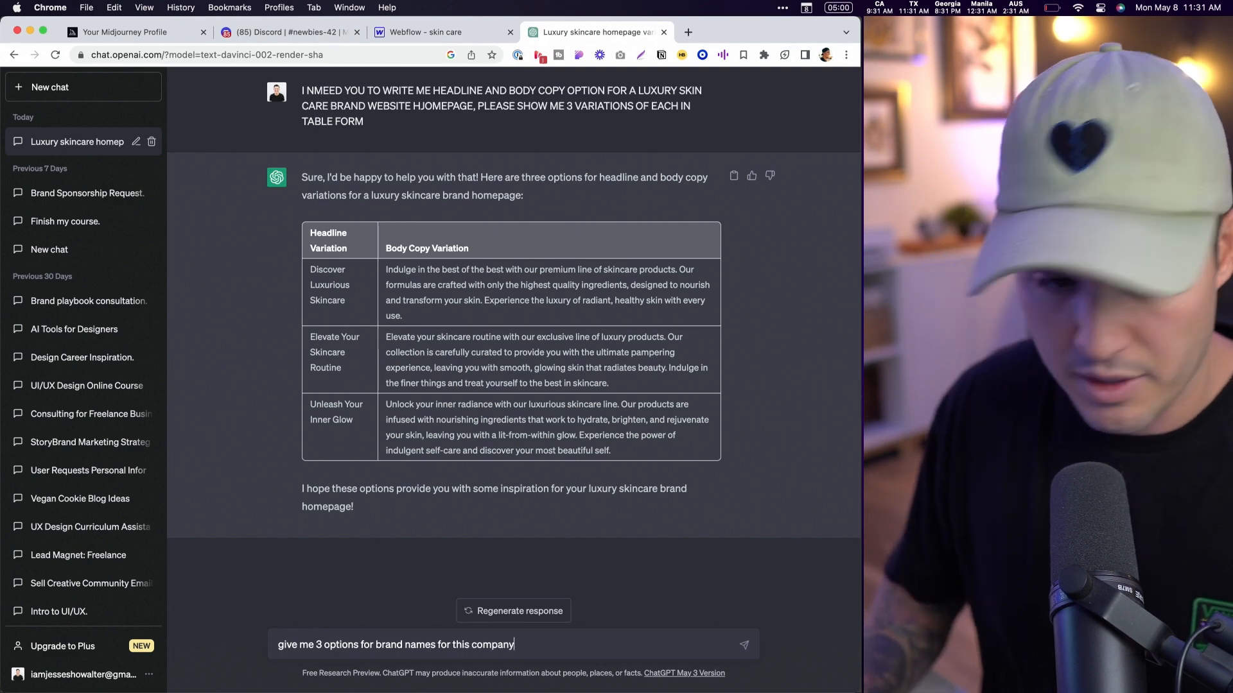
key("Return")
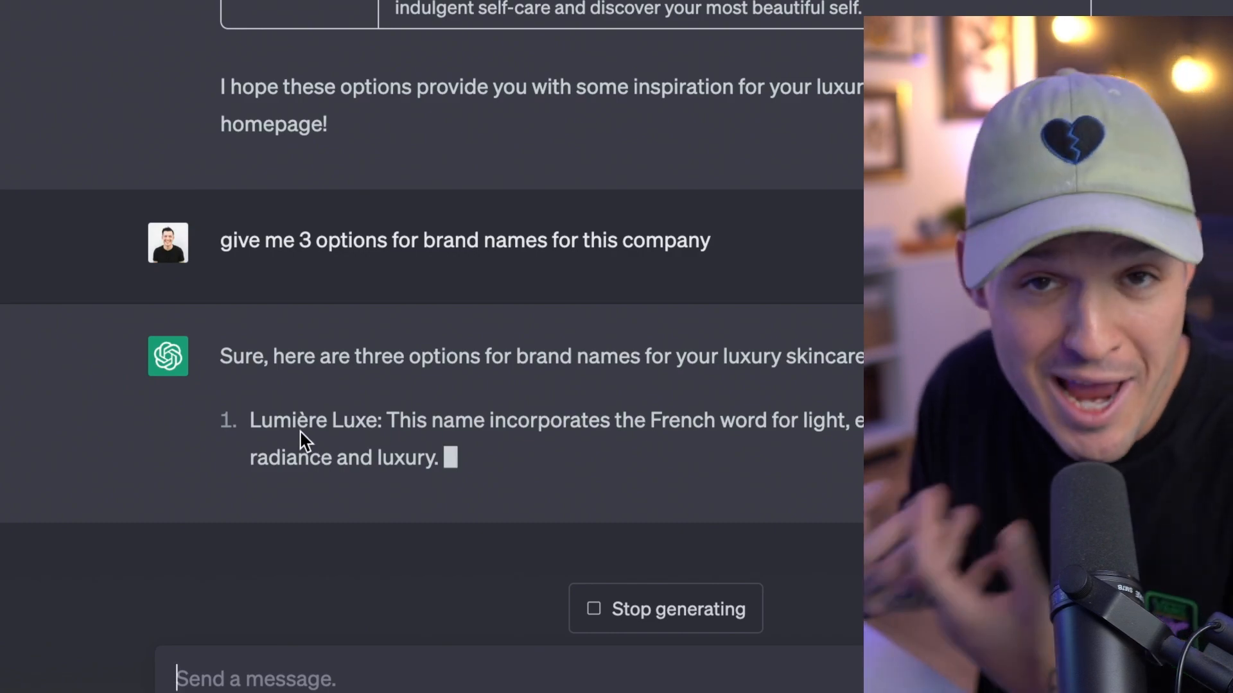
scroll(305, 442, "up", 4)
scroll(301, 431, "down", 5)
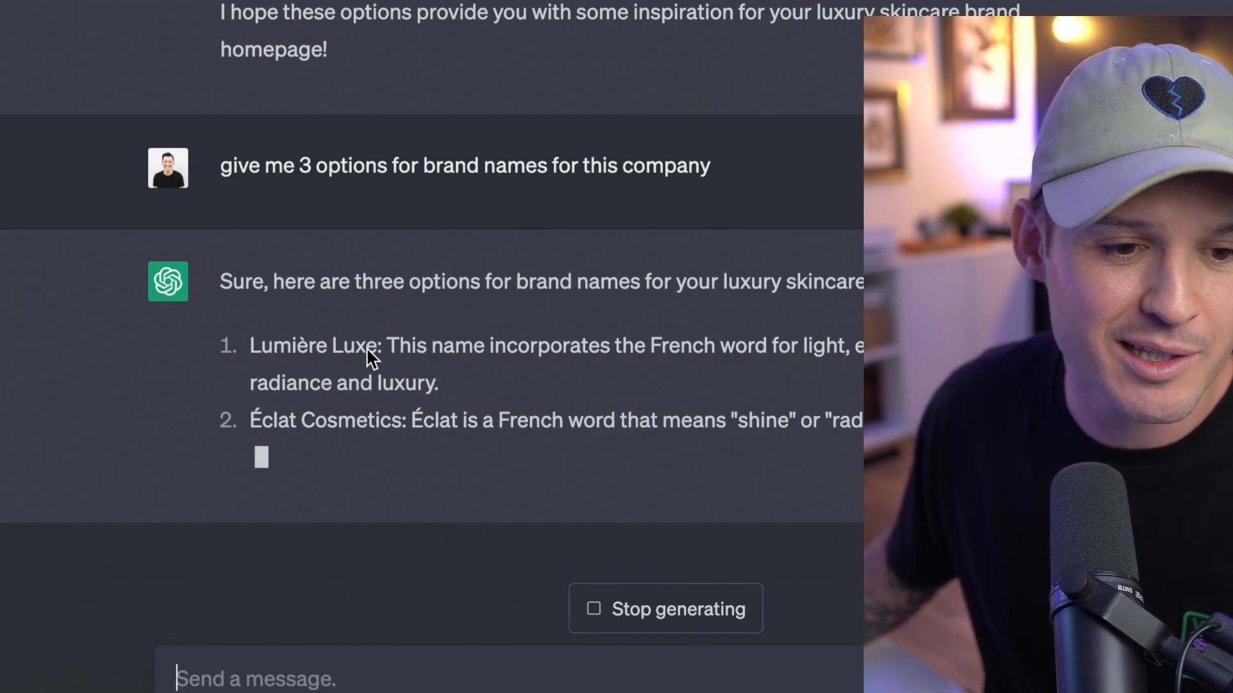
- Copy the brand name "Lumière Luxe" and add it as an H3 heading inside the navigation's logo link in Webflow
left_click_drag(375, 350, 248, 310)
key("super+c")
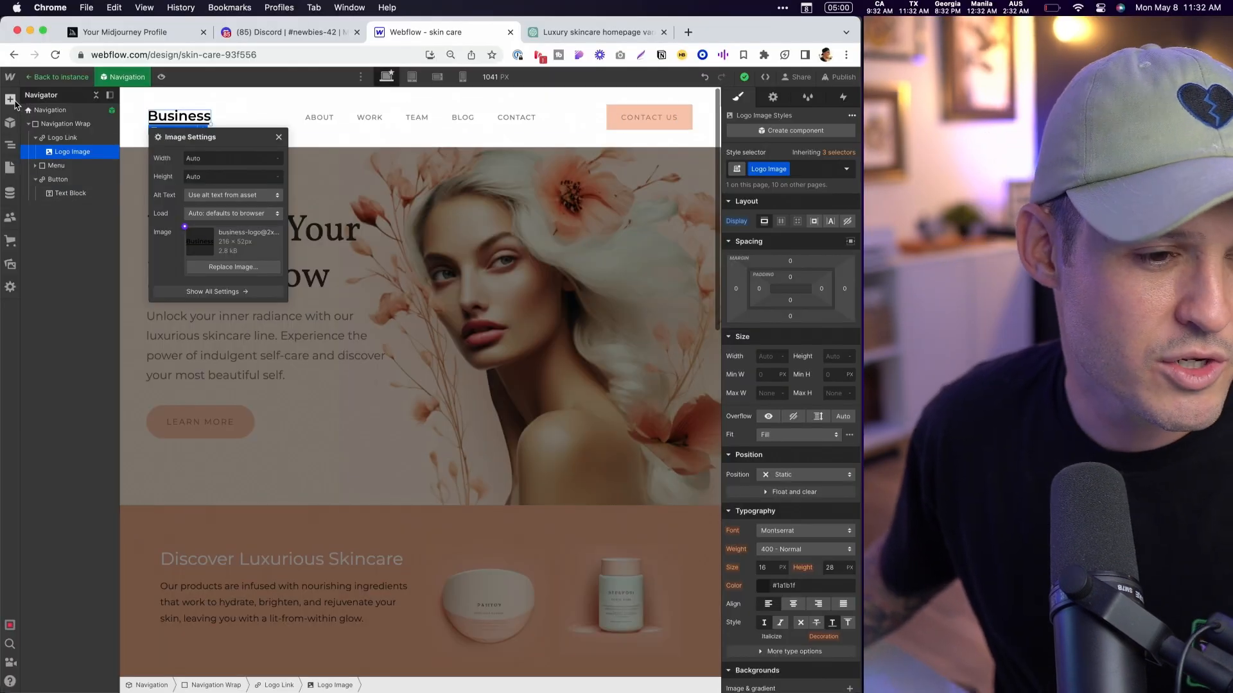
left_click(9, 98)
left_click(52, 430)
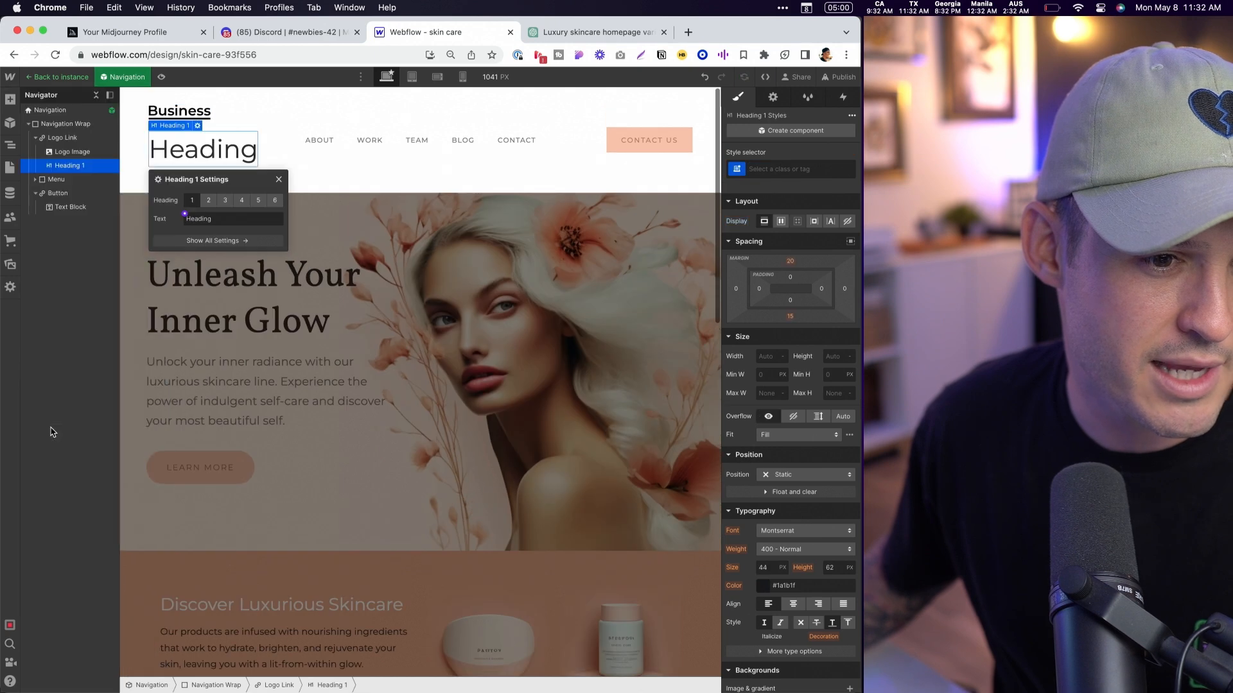
left_click(224, 201)
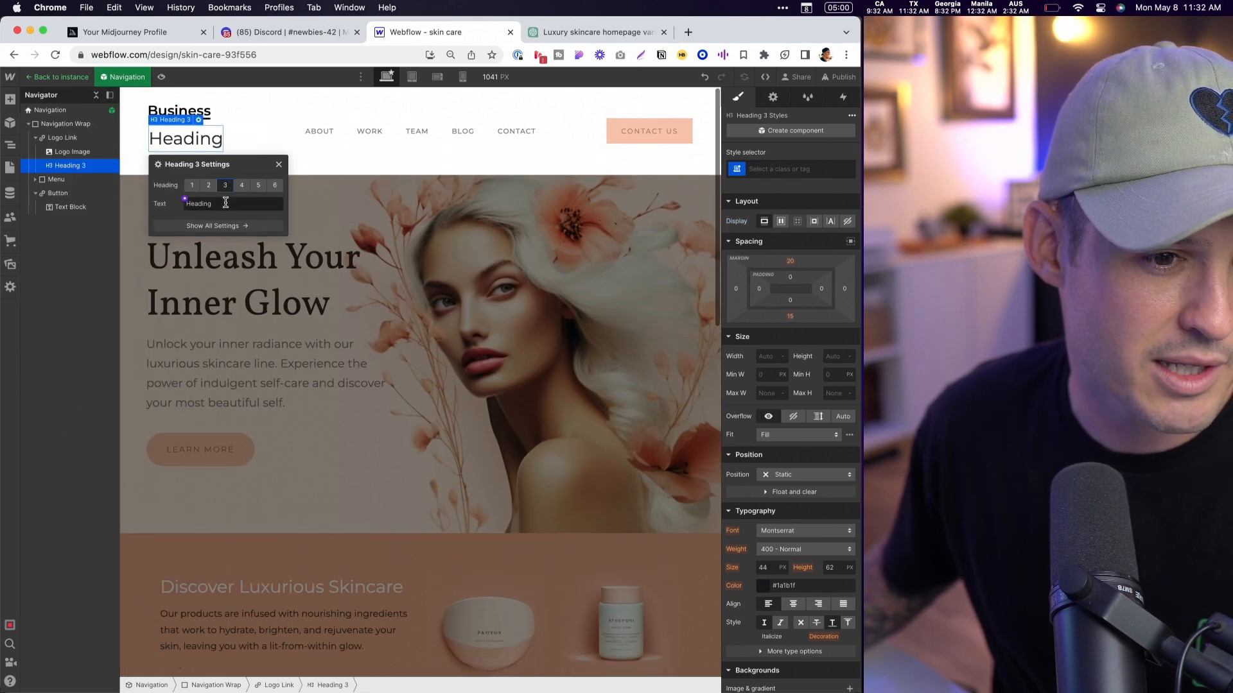
double_click(191, 147)
key("super+v")
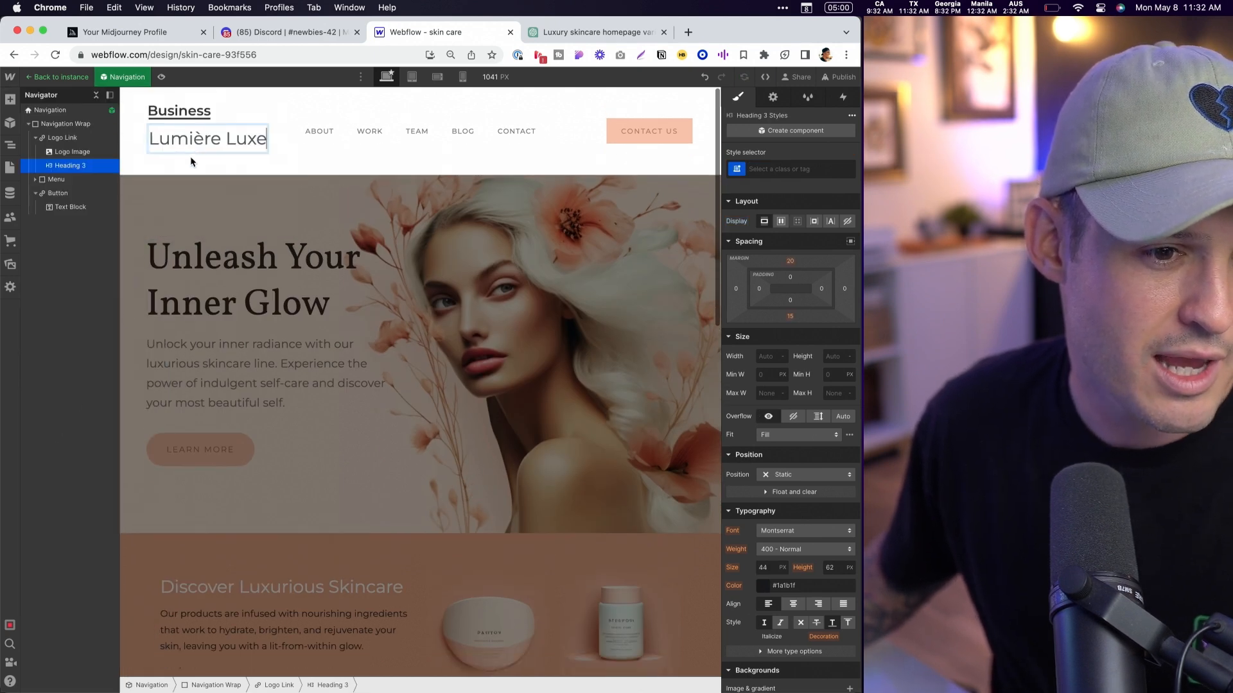
- Delete the Business logo image from the navigation component and return to editing the page
left_click(61, 156)
key("Delete")
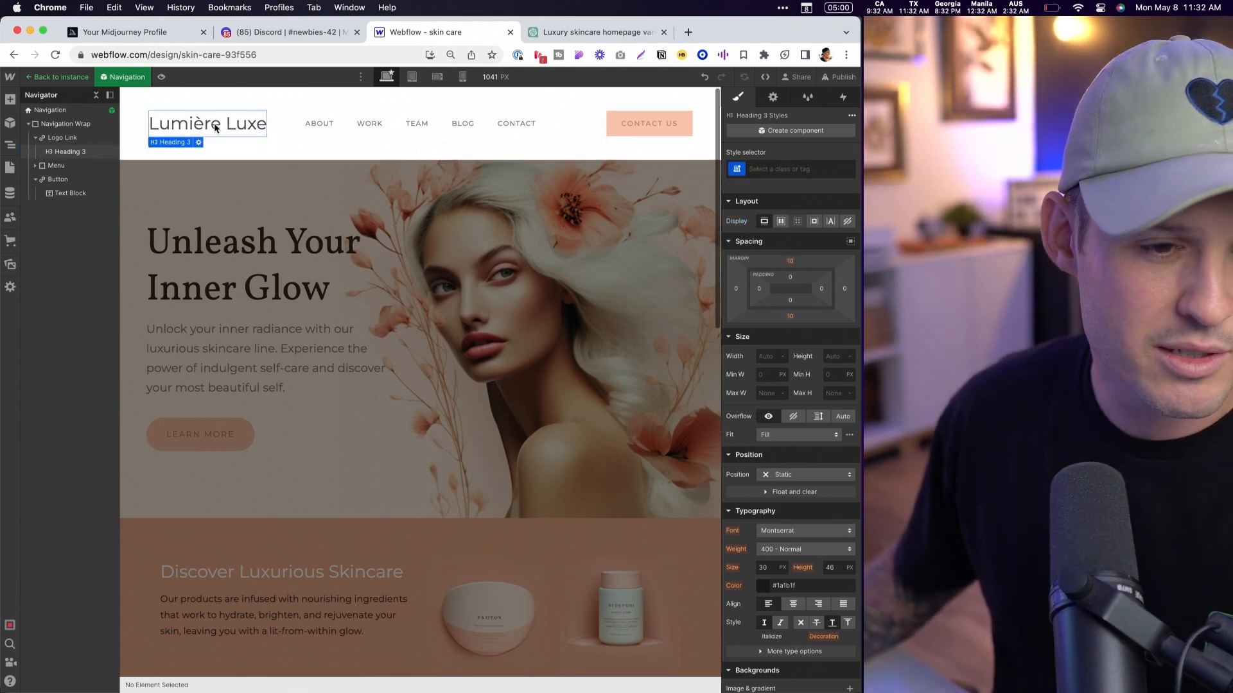
left_click(196, 252)
left_click(196, 252)
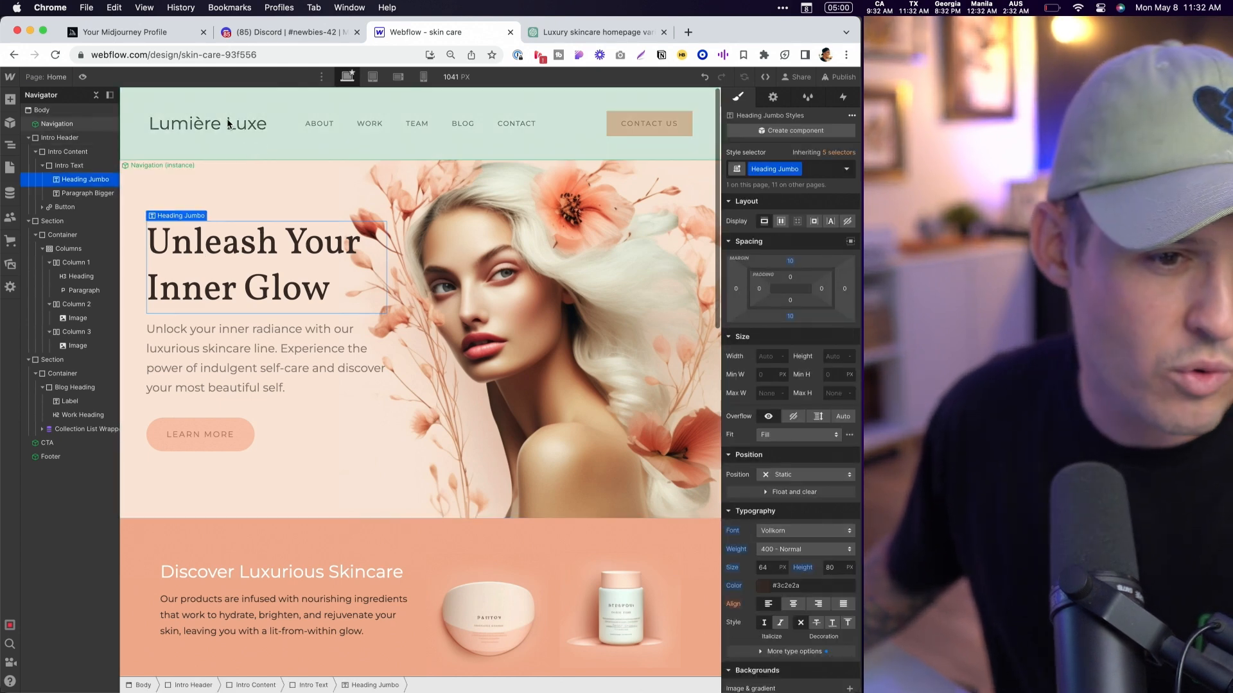
- Compare the navigation brand name's styling with the hero heading and set the hero heading's font to Montserrat
left_click(228, 124)
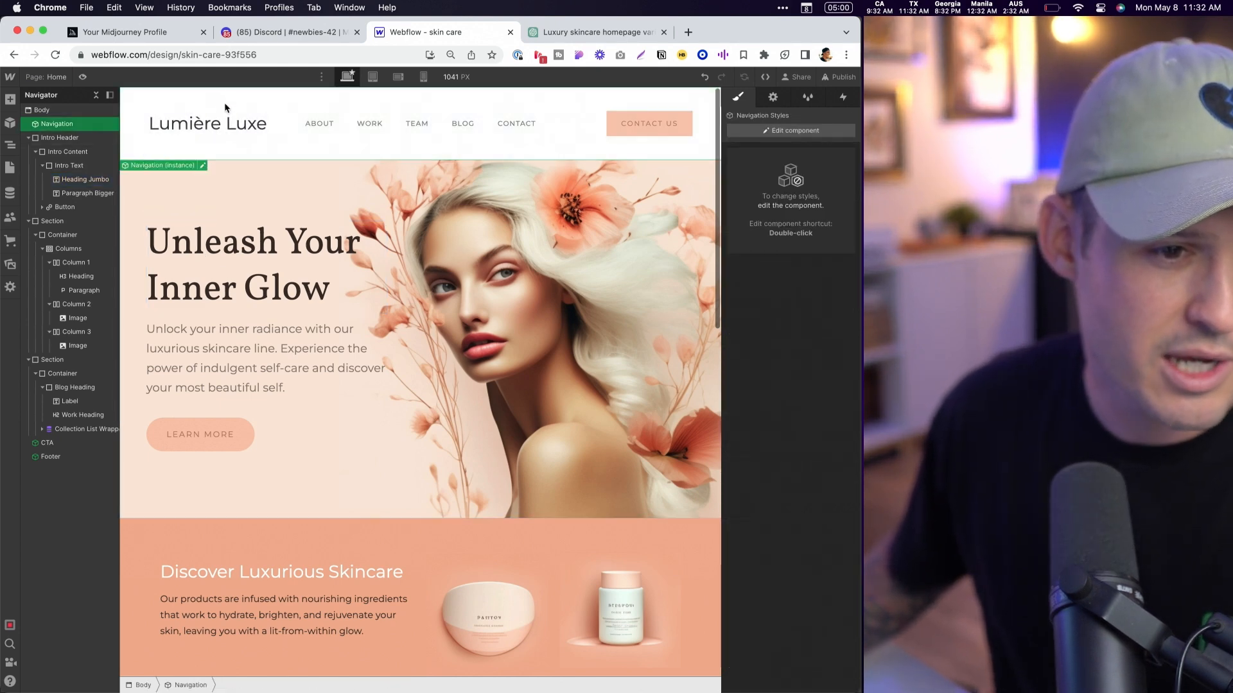
double_click(200, 127)
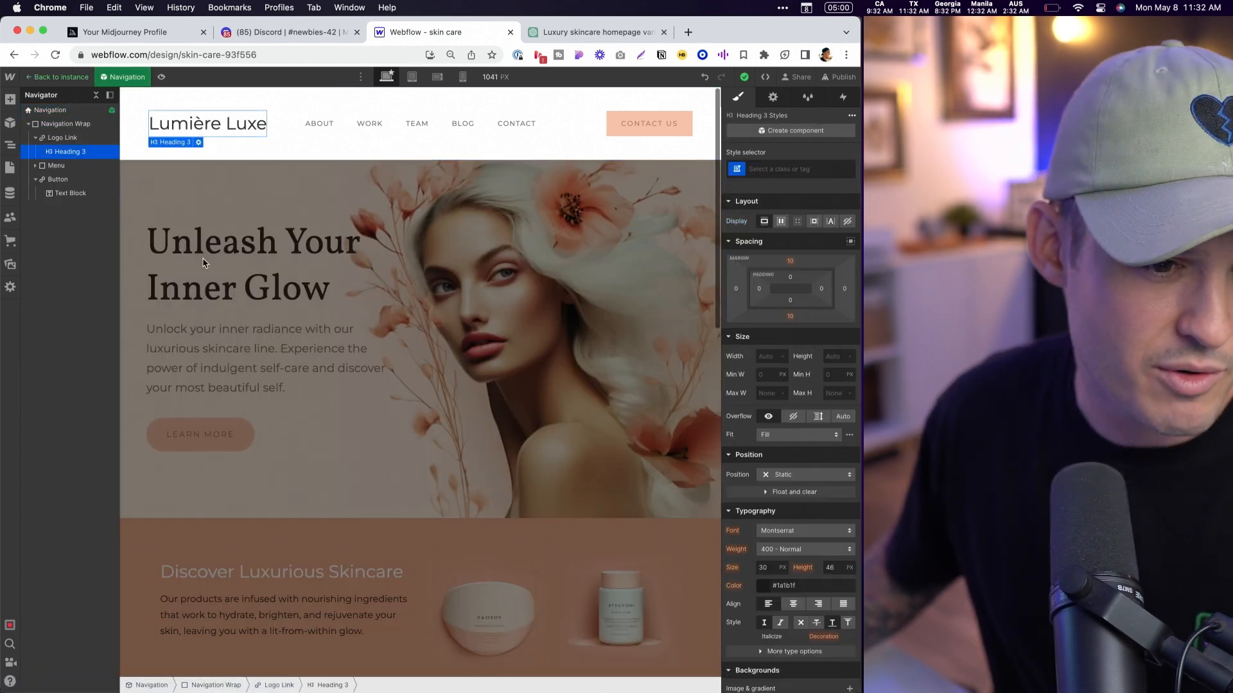
left_click(361, 282)
left_click(816, 533)
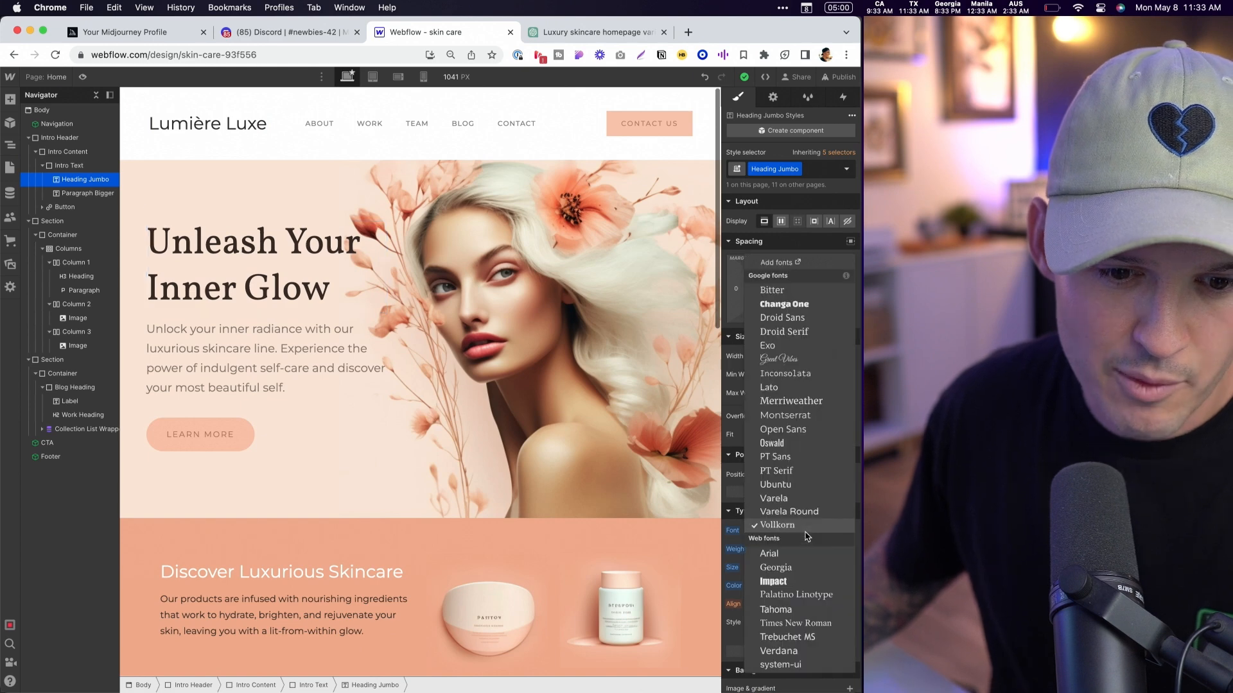
left_click(807, 417)
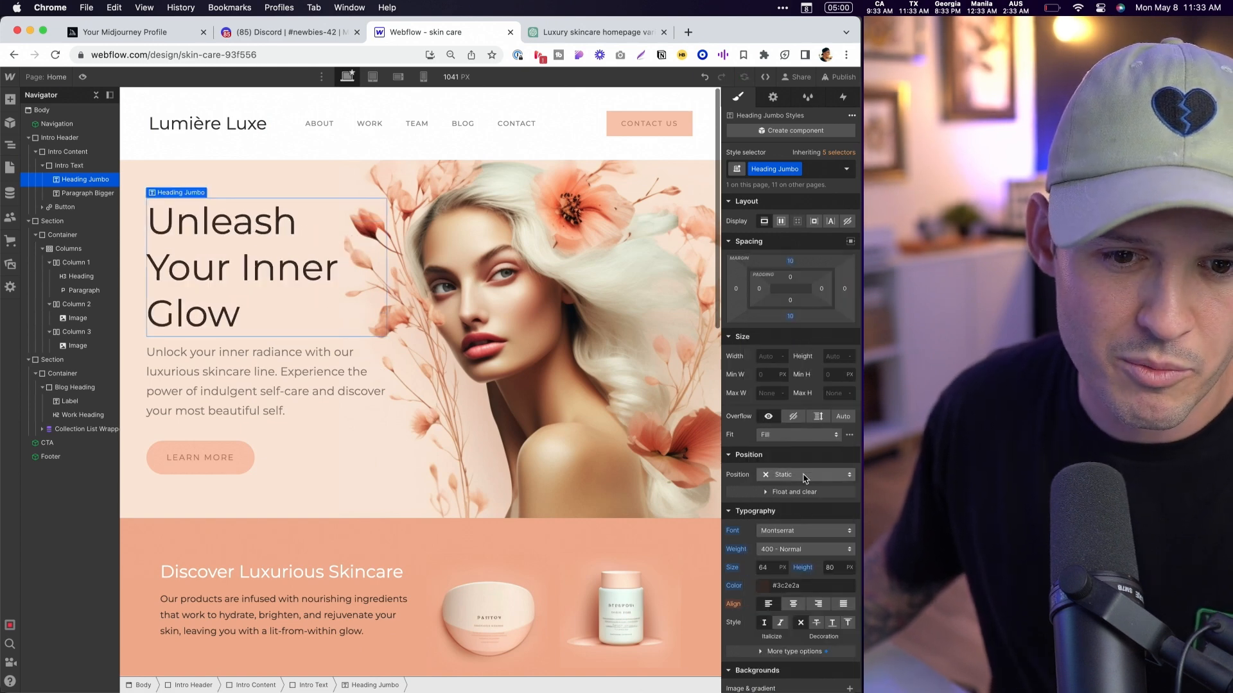
- Reduce the hero heading's font size to 58 px so it fits on two lines
left_click(779, 571)
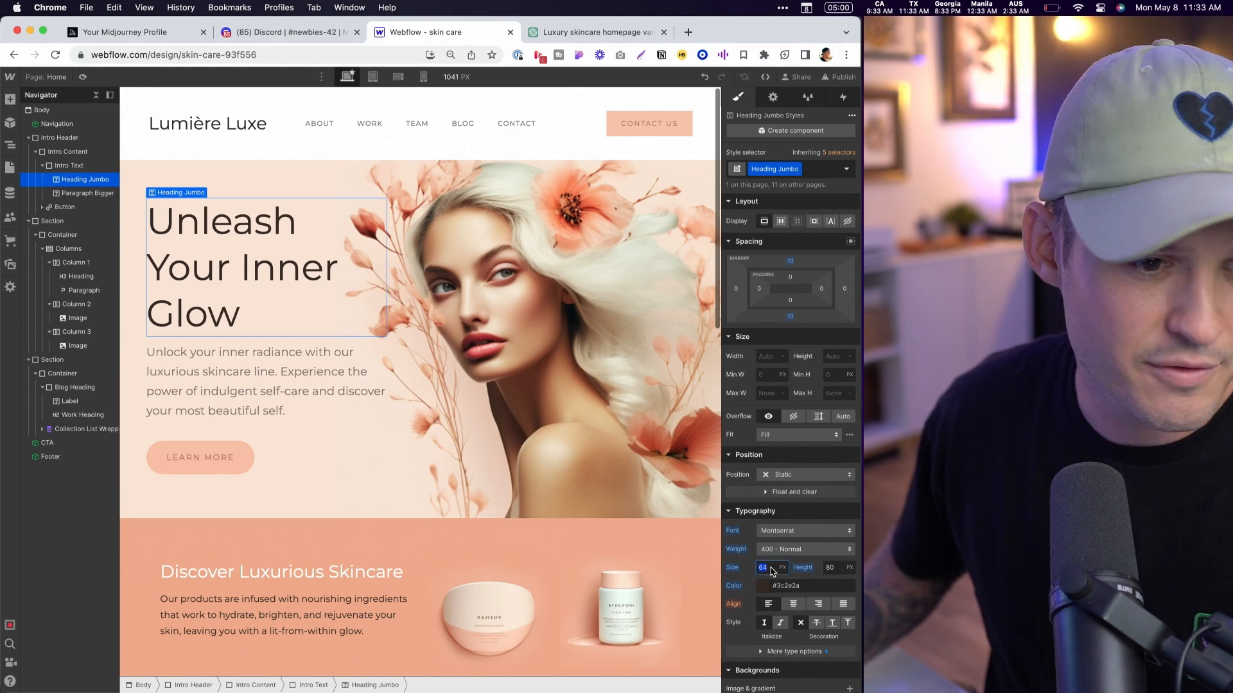
key("Down")
key("Down")
key("Down")
key("Down")
key("Down")
key("Down")
key("Down")
key("Down")
key("Up")
key("Up")
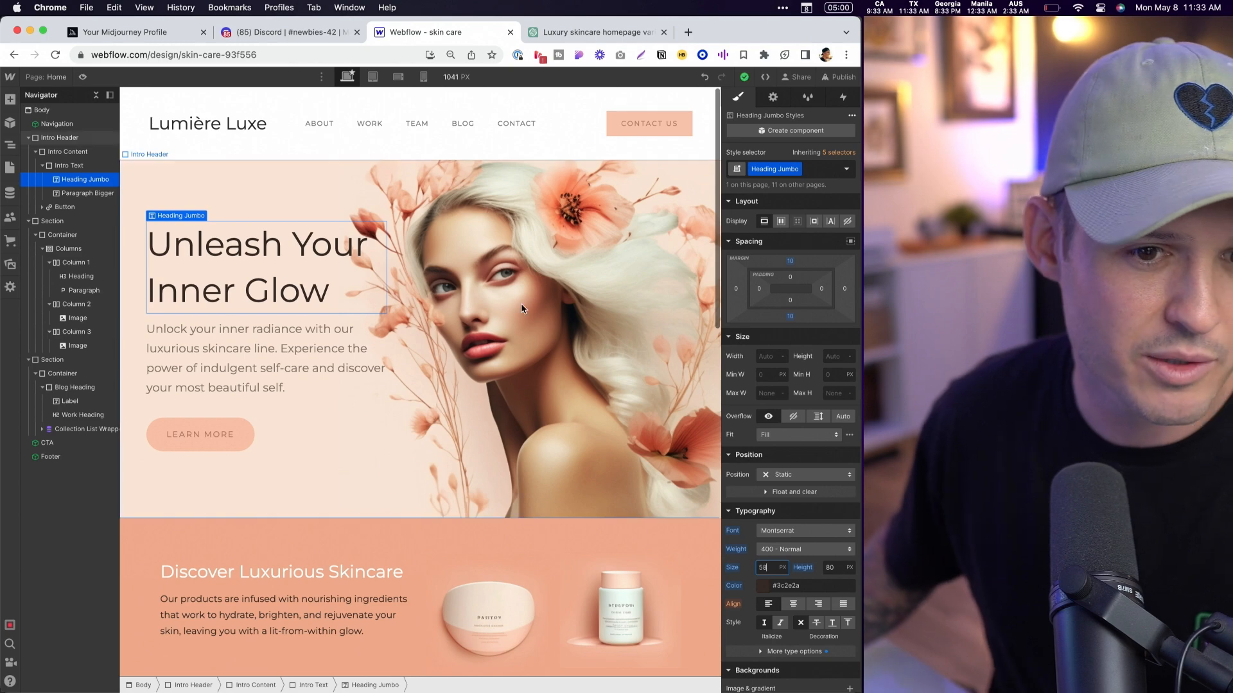
- Round the Contact Us button inside the navigation component with a 70 px border radius
left_click(665, 130)
left_click(202, 166)
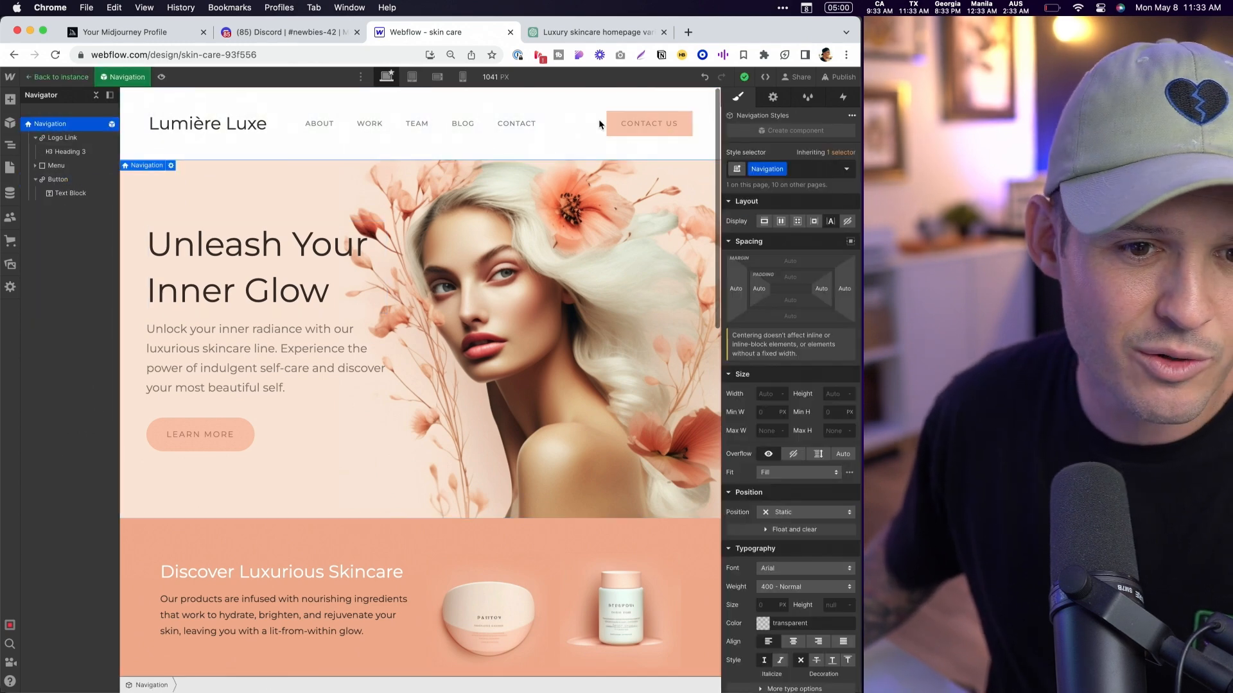
left_click(618, 125)
scroll(811, 559, "down", 1)
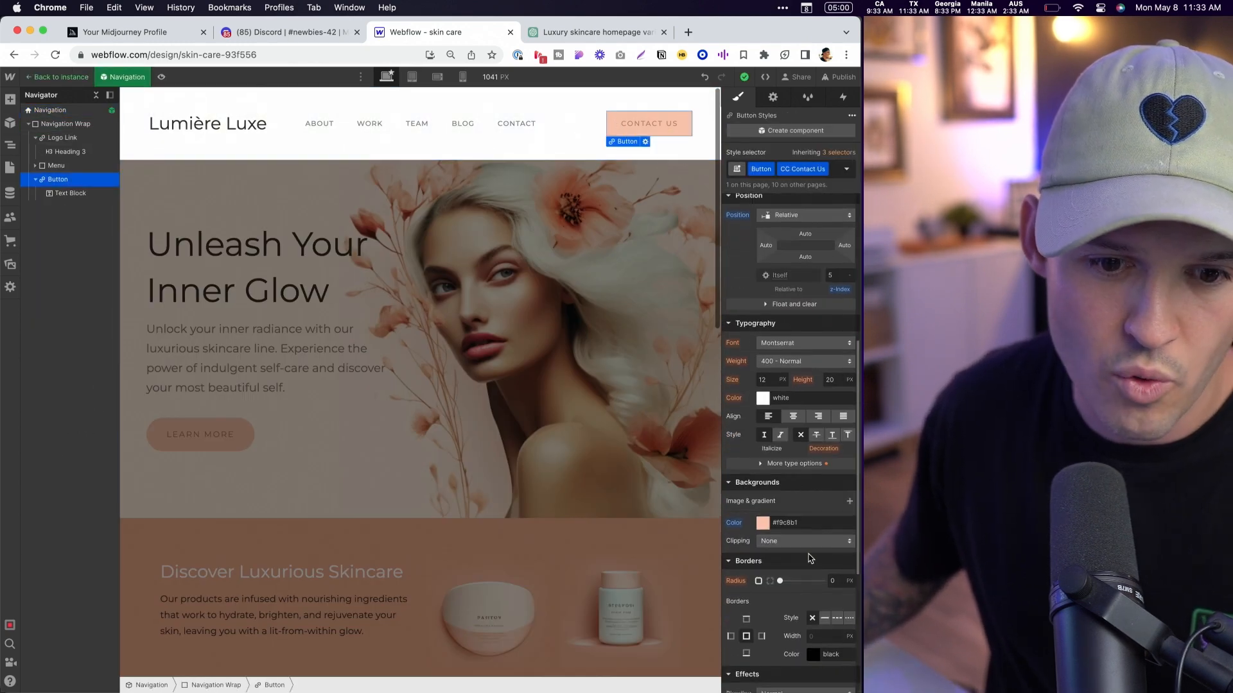
left_click(835, 581)
type("50")
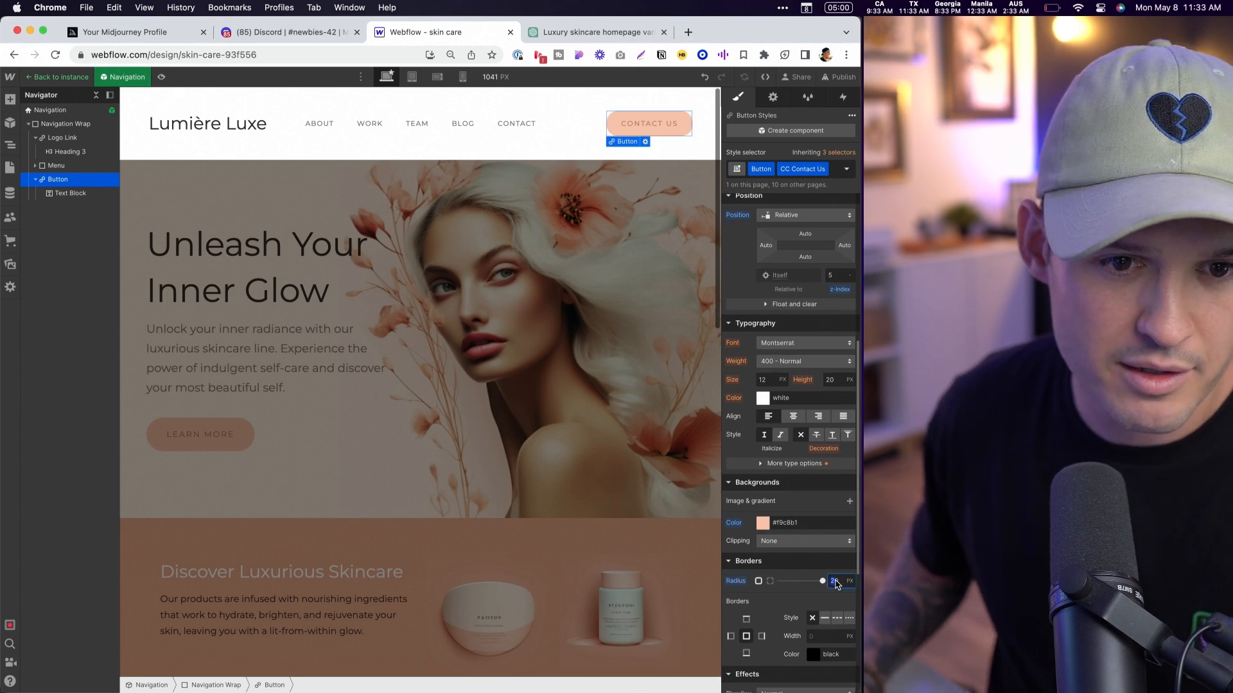
key("BackSpace")
key("BackSpace")
type("70")
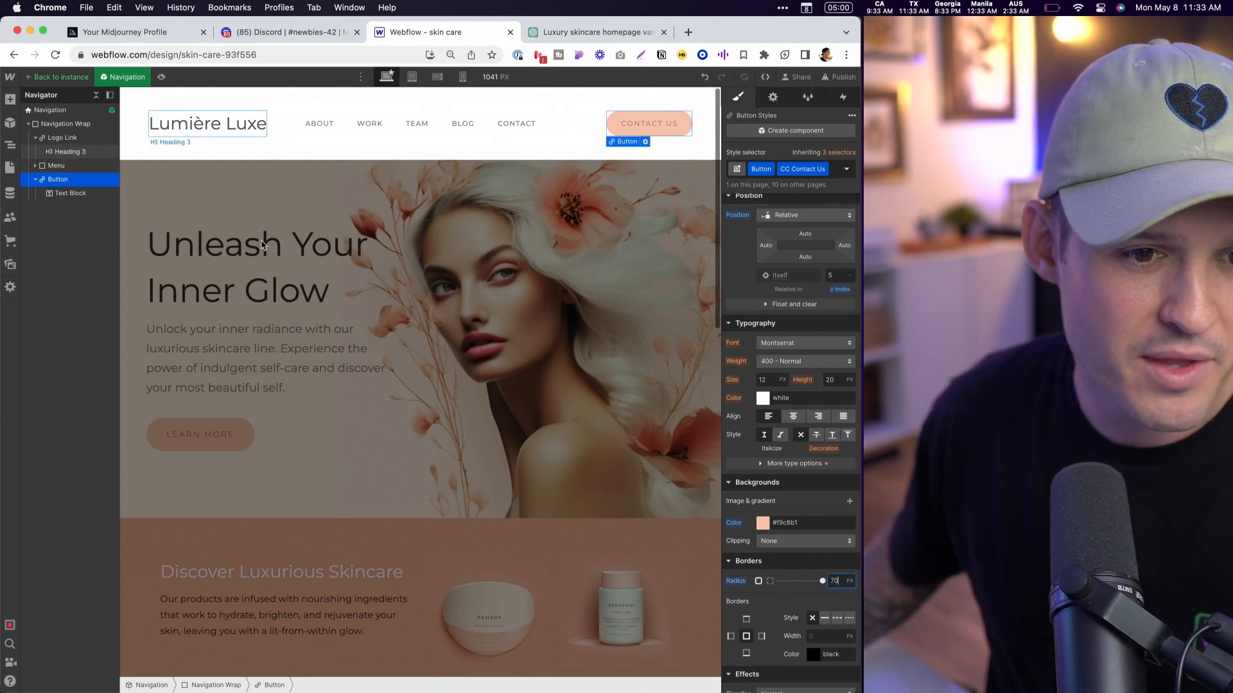
- Preview the page's responsiveness at a tablet width of about 884 px, opening and closing the navigation's hamburger menu before widening it again
left_click(161, 77)
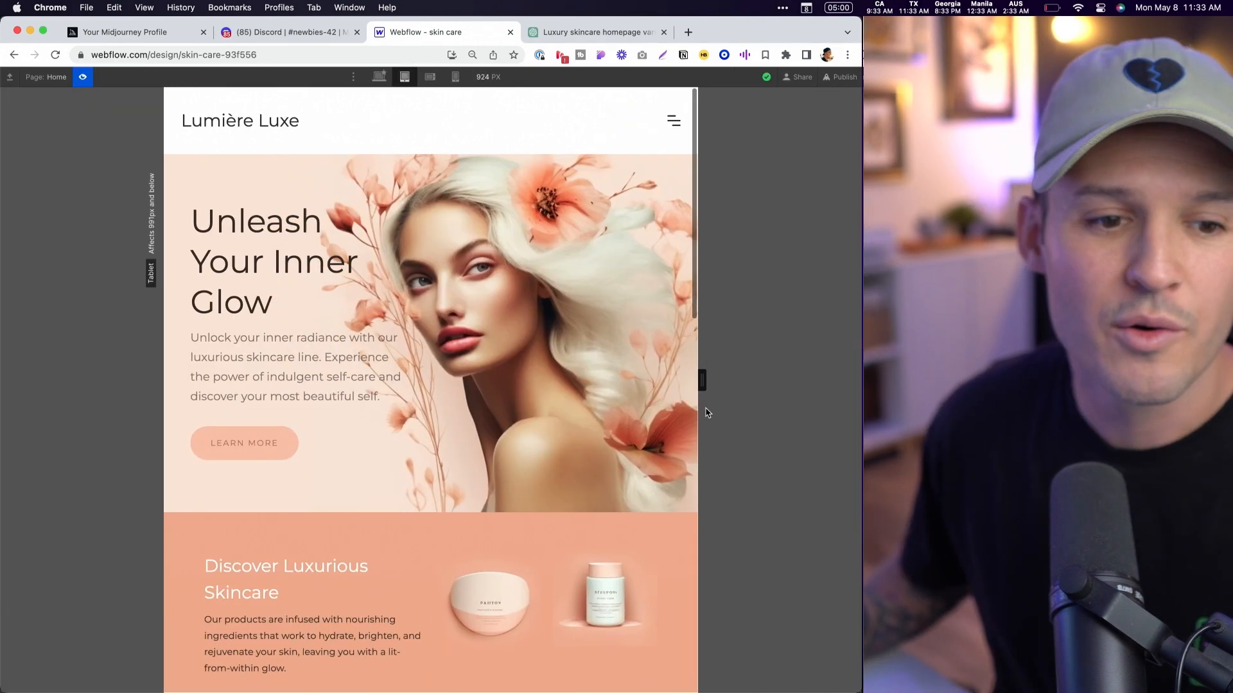
mouse_move(707, 412)
left_mouse_down()
mouse_move(788, 413)
mouse_move(670, 412)
mouse_move(831, 412)
mouse_move(677, 412)
mouse_move(832, 412)
mouse_move(692, 414)
left_mouse_up()
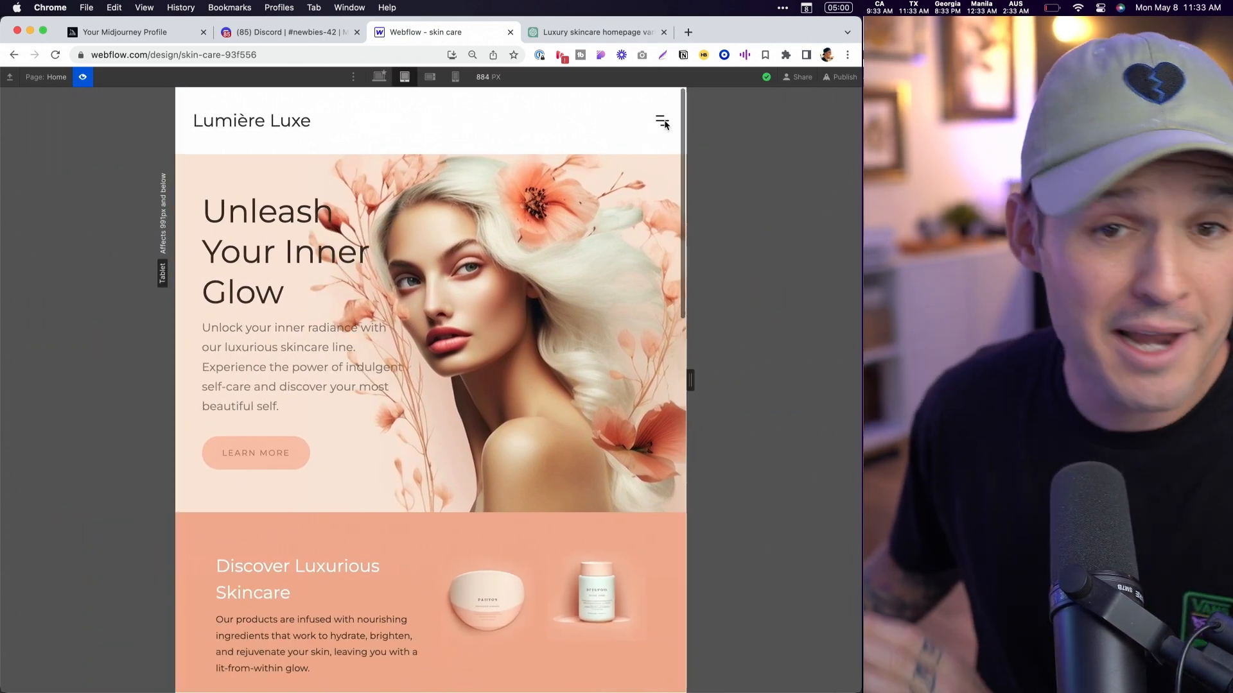
left_click(663, 124)
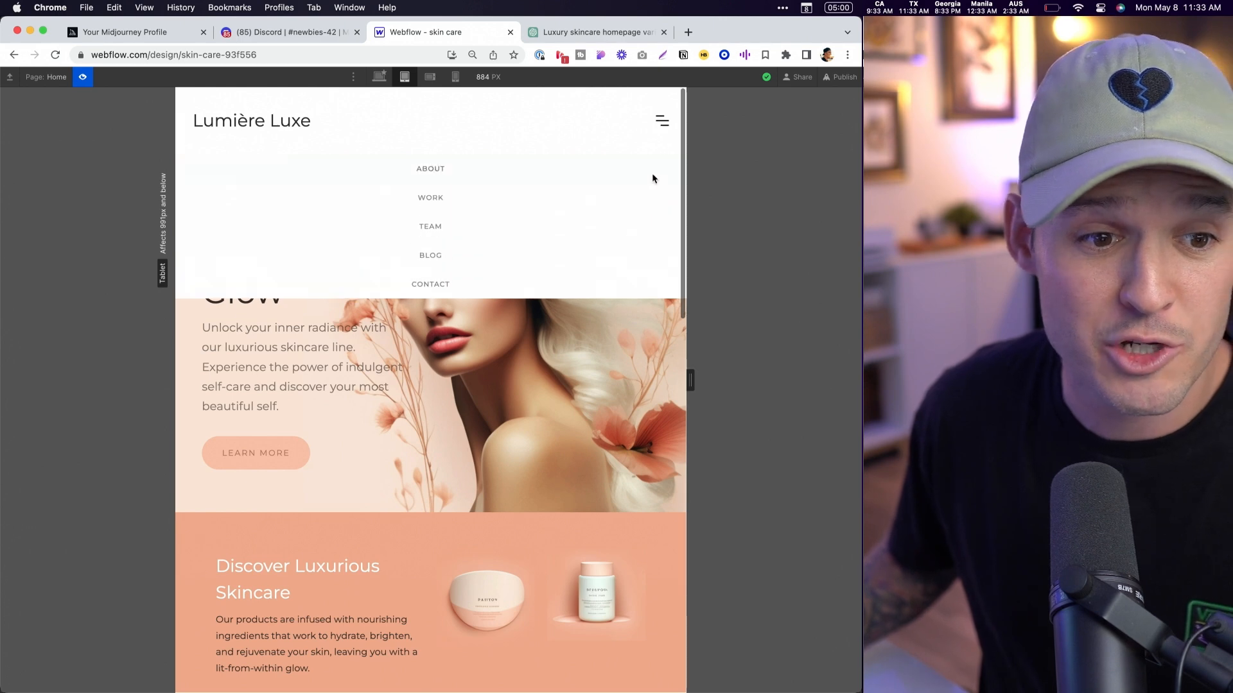
left_click(660, 119)
left_click_drag(692, 388, 858, 385)
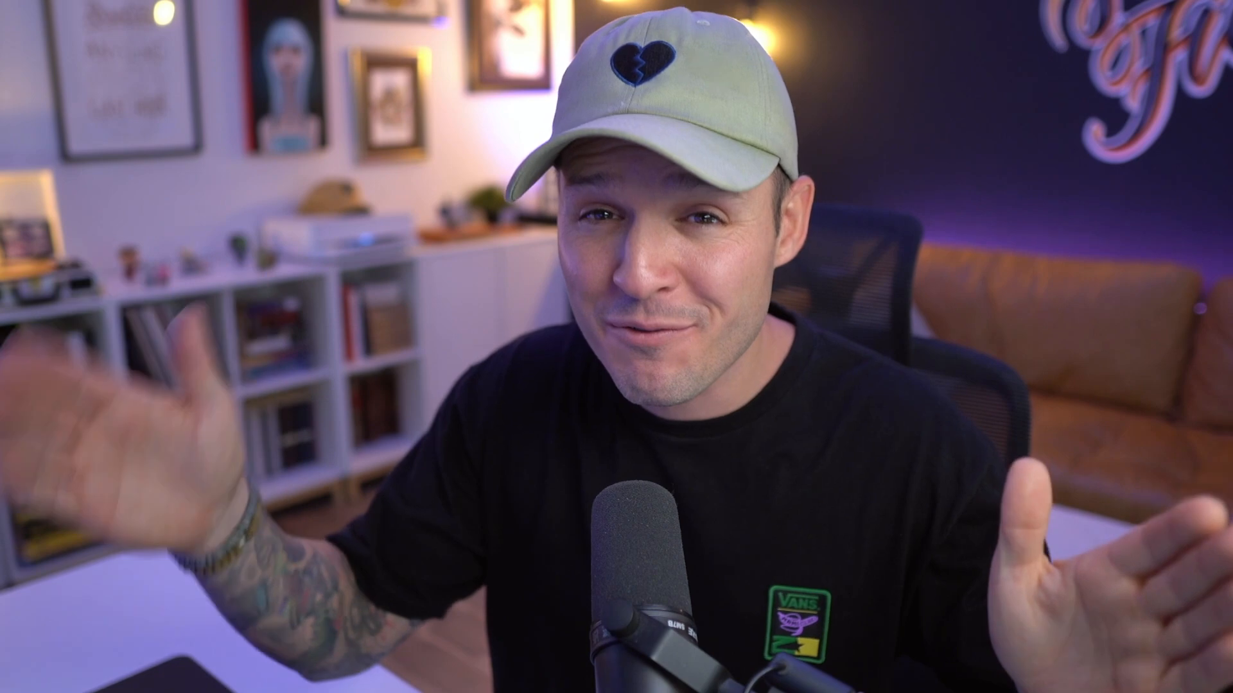